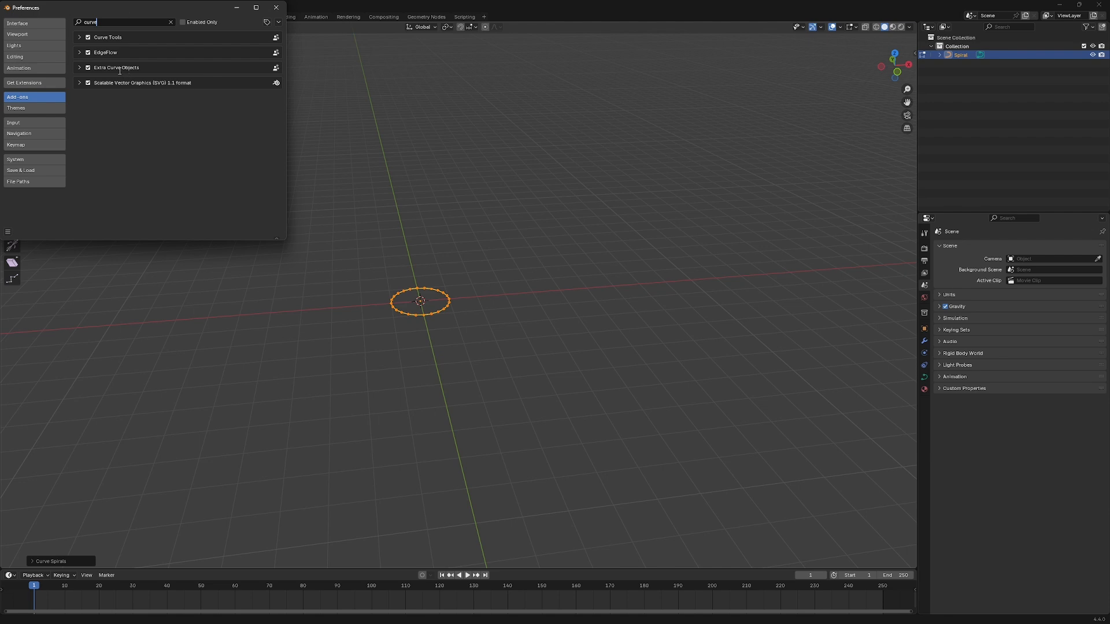
Check the details of the enabled Extra Curve Objects add-on and close the preferences.
{"action": "left_click", "coordinate": [80, 69]}
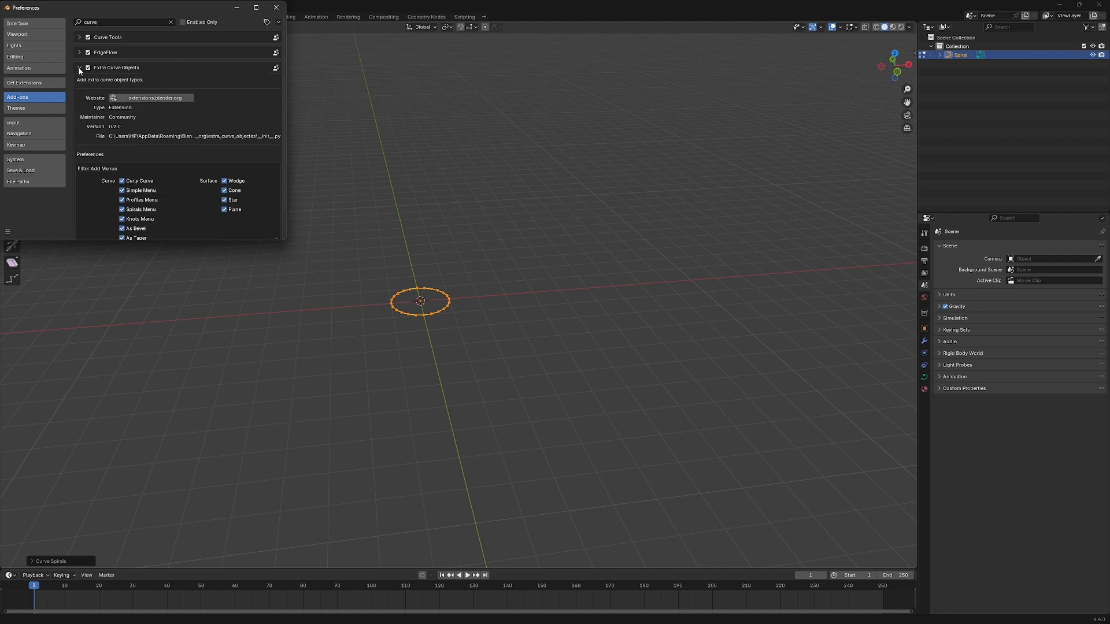
{"action": "left_click", "coordinate": [79, 69]}
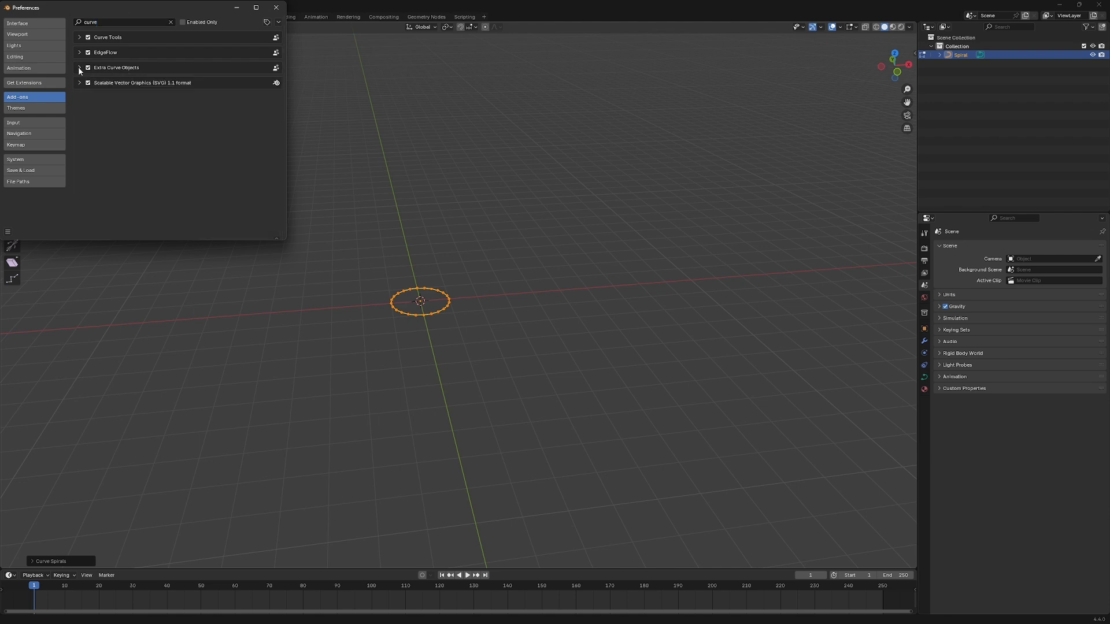
{"action": "left_click", "coordinate": [277, 7]}
Set the new spiral curve to 2 turns and a height of 0.10.
{"action": "scroll", "coordinate": [433, 322], "scroll_direction": "up", "scroll_amount": 3}
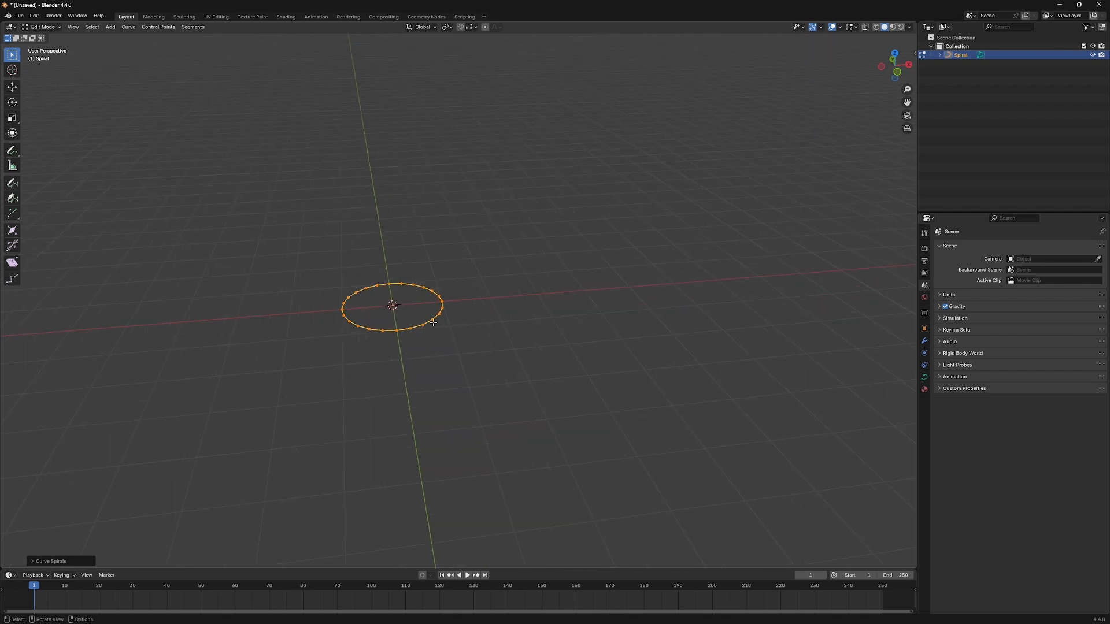
{"action": "left_click", "coordinate": [34, 562]}
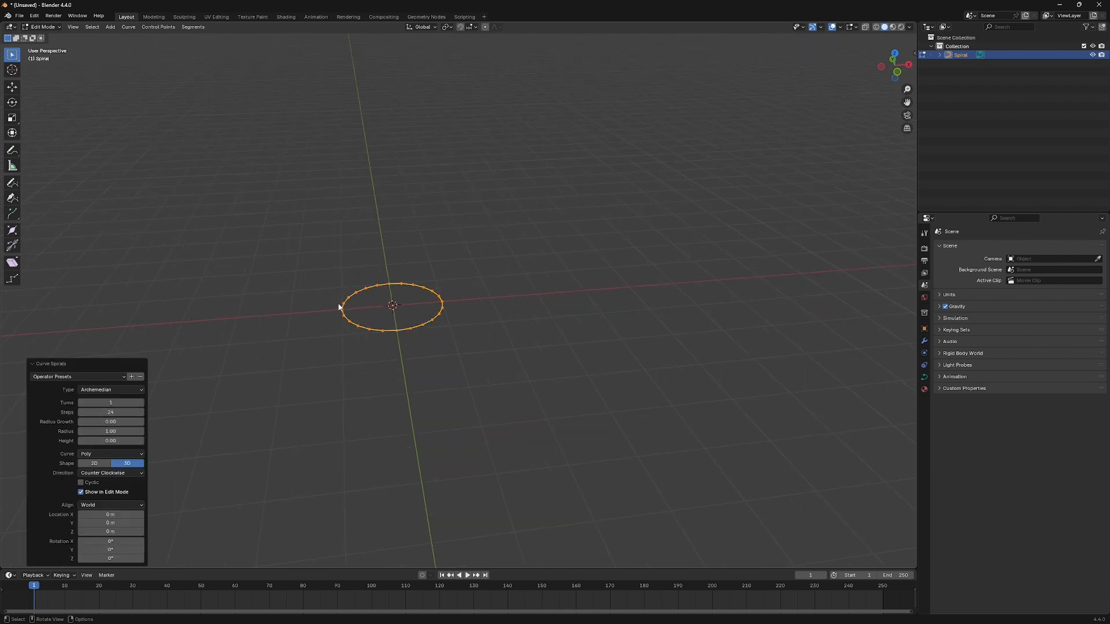
{"action": "left_click", "coordinate": [140, 403]}
{"action": "type", "text": ".1"}
{"action": "key", "text": "Return"}
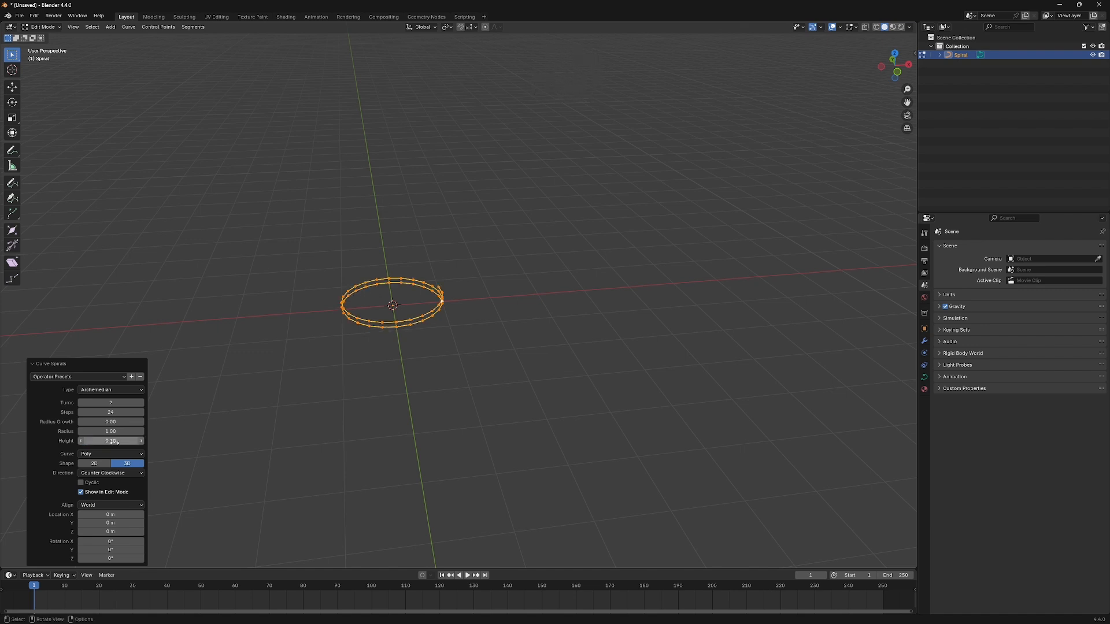
{"action": "middle_click_drag", "start_coordinate": [418, 372], "coordinate": [289, 401]}
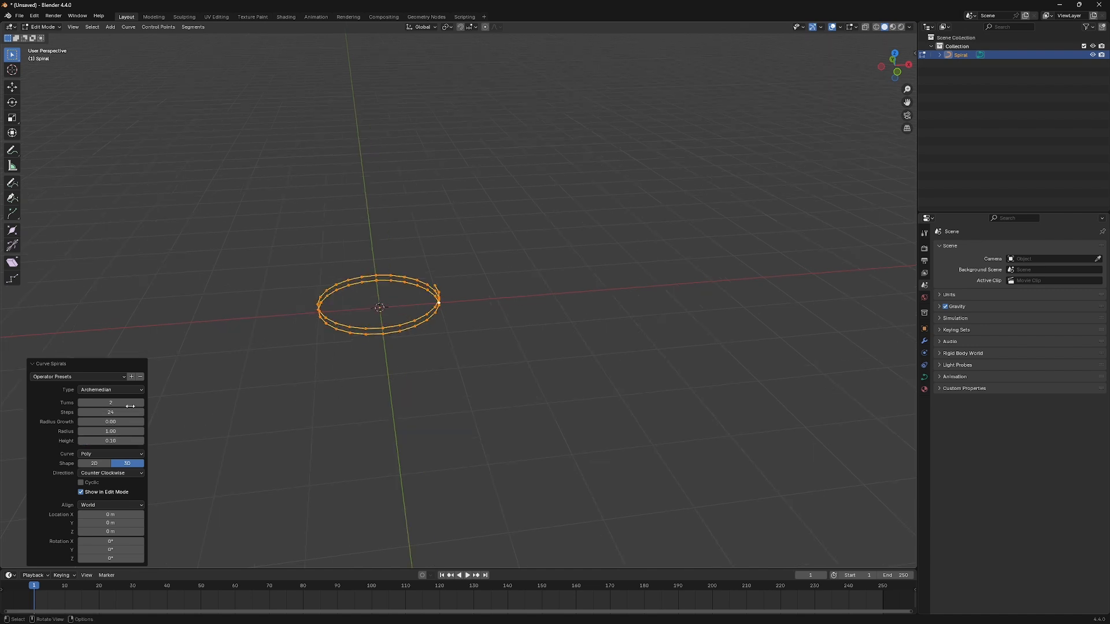
Try a much higher turn count on the spiral and return it to 2 turns.
{"action": "mouse_move", "coordinate": [130, 407]}
{"action": "left_mouse_down"}
{"action": "mouse_move", "coordinate": [174, 407]}
{"action": "mouse_move", "coordinate": [124, 403]}
{"action": "left_mouse_up"}
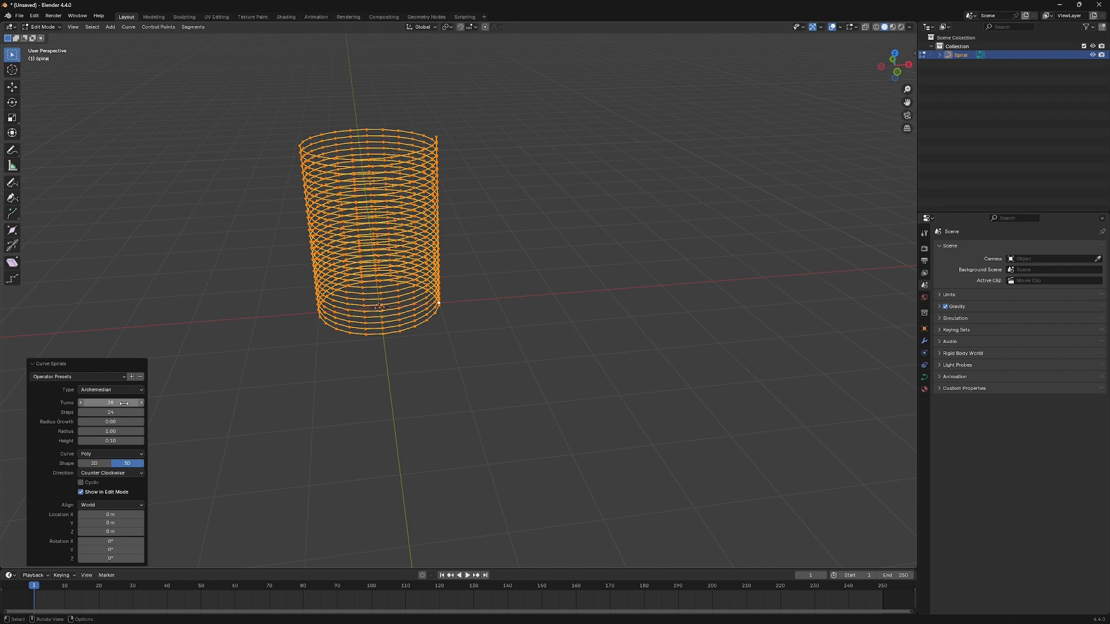
{"action": "double_click", "coordinate": [111, 403]}
{"action": "key", "text": "Return"}
{"action": "scroll", "coordinate": [389, 348], "scroll_direction": "up", "scroll_amount": 2}
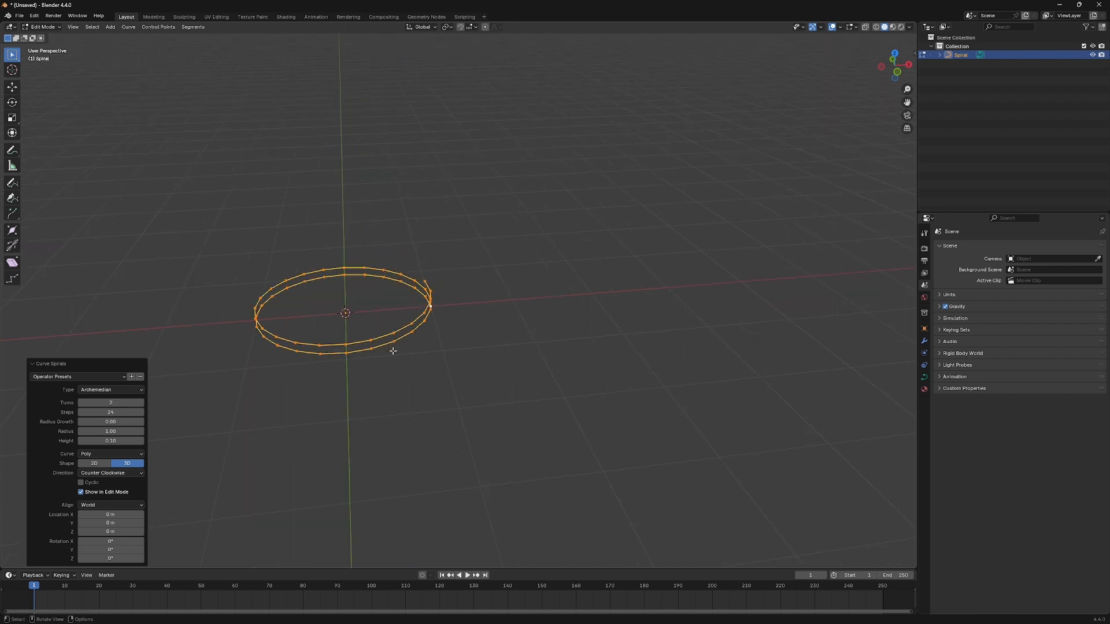
Return to Object Mode and convert the spiral curve to a mesh.
{"action": "scroll", "coordinate": [393, 350], "scroll_direction": "down", "scroll_amount": 1}
{"action": "middle_click_drag", "start_coordinate": [389, 355], "coordinate": [391, 357]}
{"action": "key", "text": "Tab"}
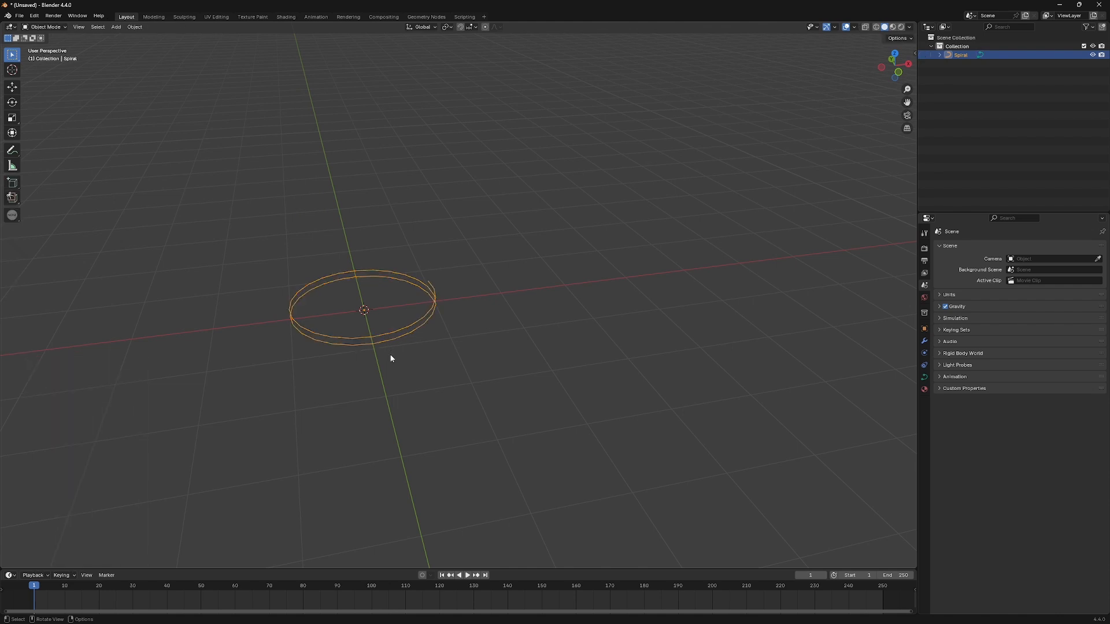
{"action": "left_click", "coordinate": [134, 28]}
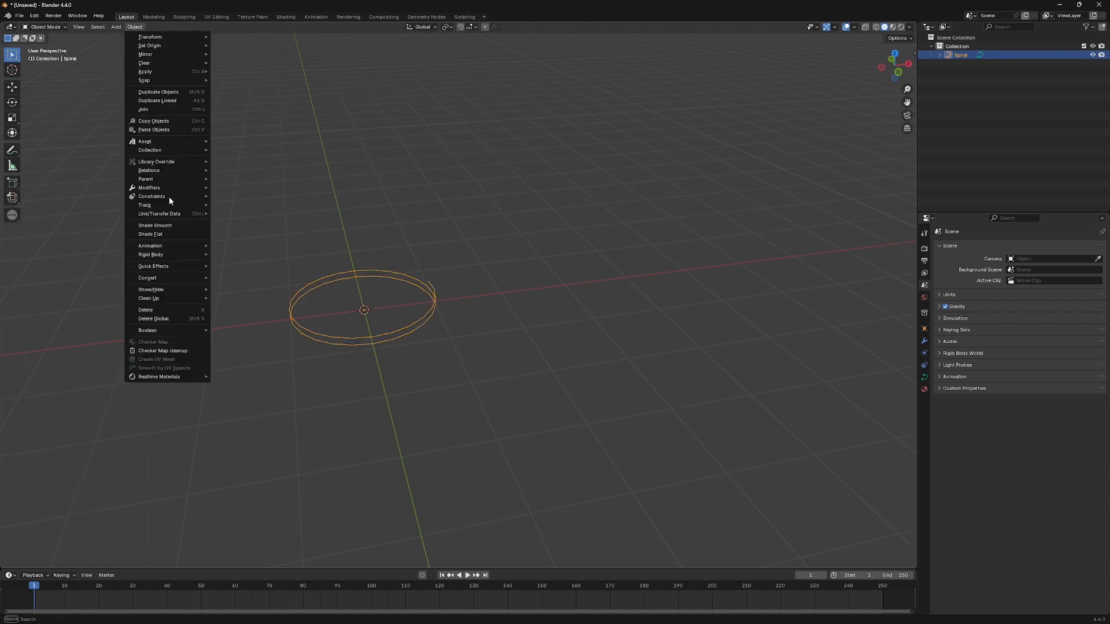
{"action": "mouse_move", "coordinate": [162, 279]}
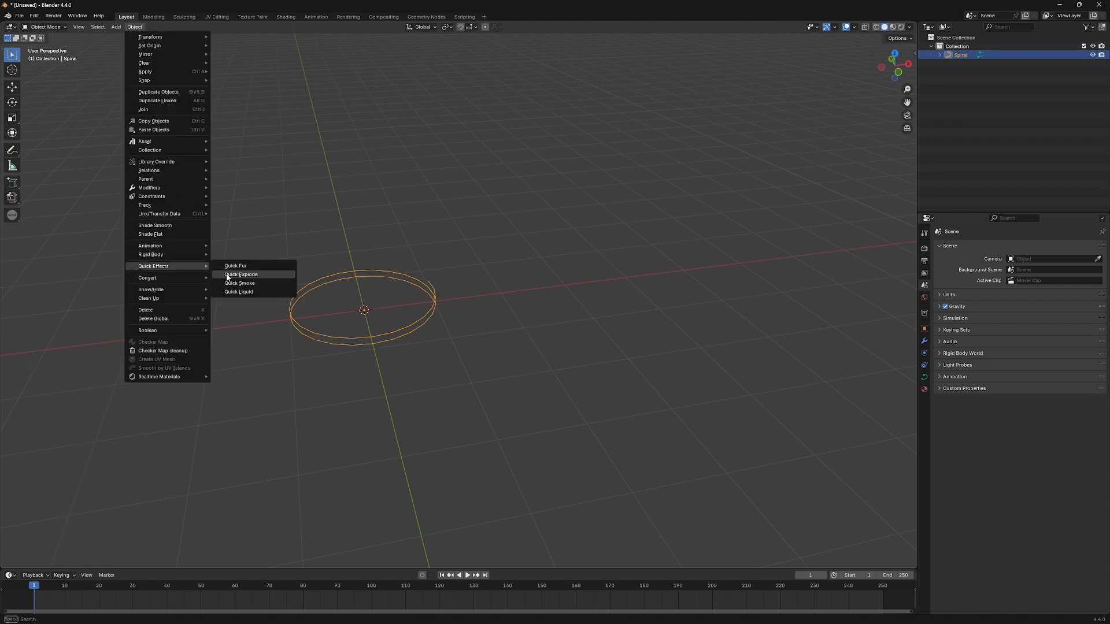
{"action": "left_click", "coordinate": [229, 279]}
{"action": "middle_click_drag", "start_coordinate": [333, 311], "coordinate": [336, 339]}
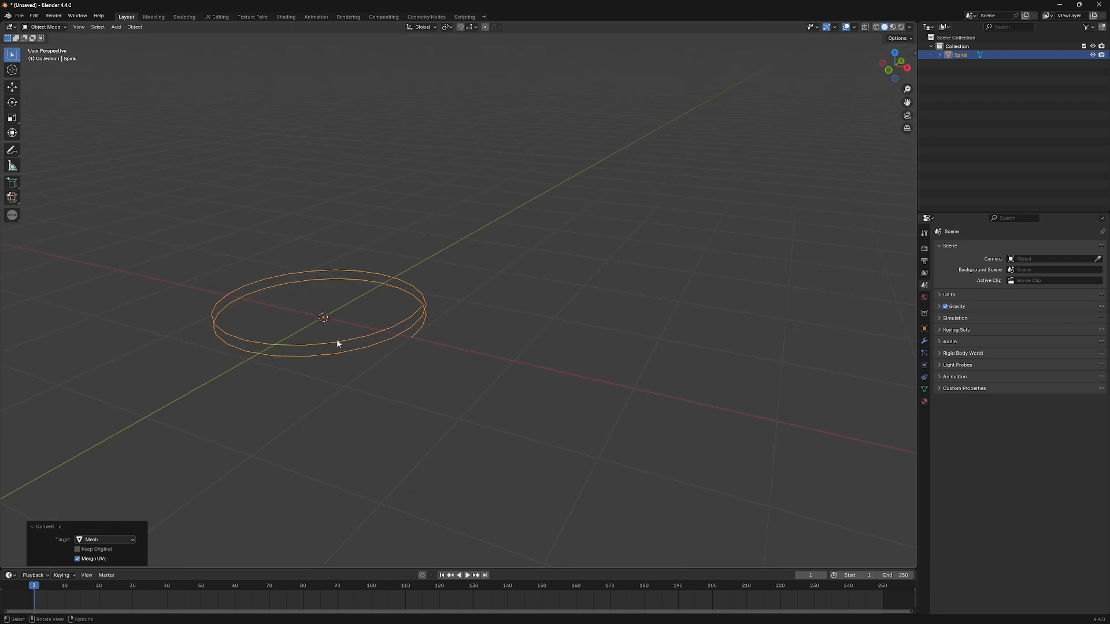
Enter Edit Mode with edge selection and delete the first edge at the spiral's lower end.
{"action": "key", "text": "Tab"}
{"action": "middle_click_drag", "start_coordinate": [404, 332], "coordinate": [353, 324]}
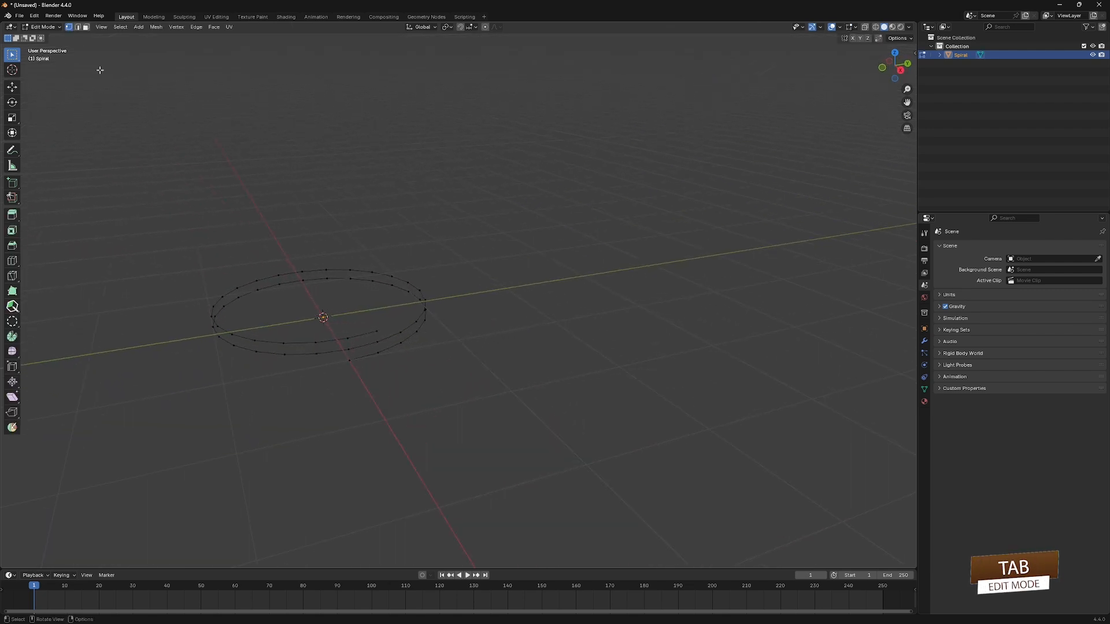
{"action": "left_click", "coordinate": [78, 27]}
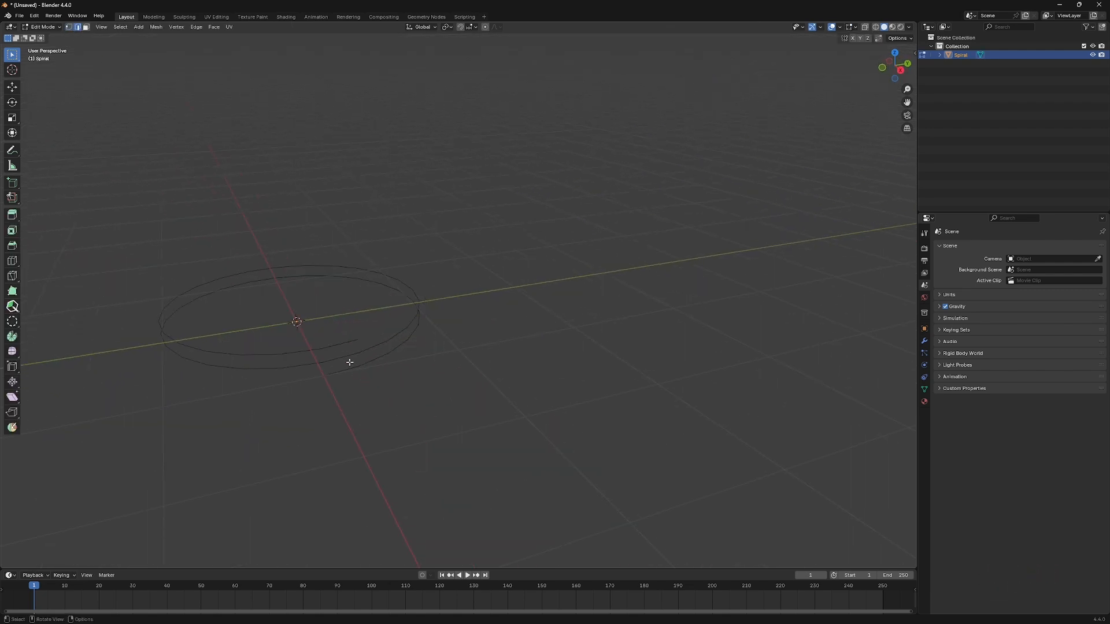
{"action": "middle_click_drag", "start_coordinate": [350, 362], "coordinate": [322, 344]}
{"action": "key", "text": "x"}
{"action": "left_click", "coordinate": [338, 377]}
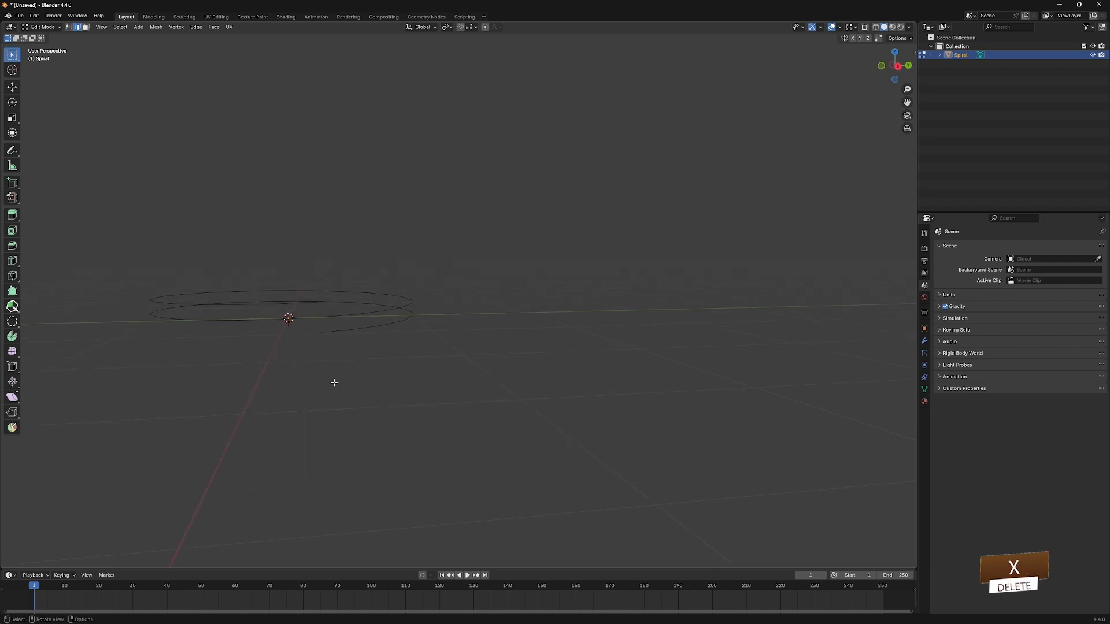
Extrude all edges of the spiral upward along Z by about 0.077 m, working in the right orthographic view.
{"action": "mouse_move", "coordinate": [313, 320]}
{"action": "middle_mouse_down"}
{"action": "mouse_move", "coordinate": [330, 344]}
{"action": "mouse_move", "coordinate": [310, 324]}
{"action": "middle_mouse_up"}
{"action": "middle_click_drag", "start_coordinate": [311, 323], "coordinate": [473, 314], "text": "shift"}
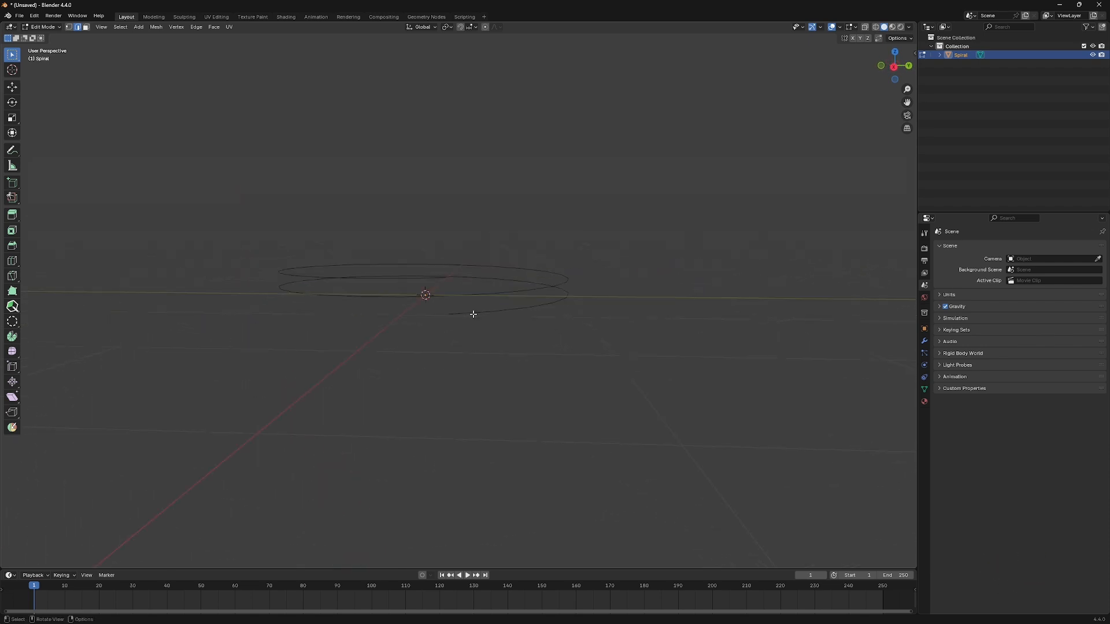
{"action": "key", "text": "a"}
{"action": "key", "text": "KP_1"}
{"action": "key", "text": "KP_3"}
{"action": "key", "text": "e"}
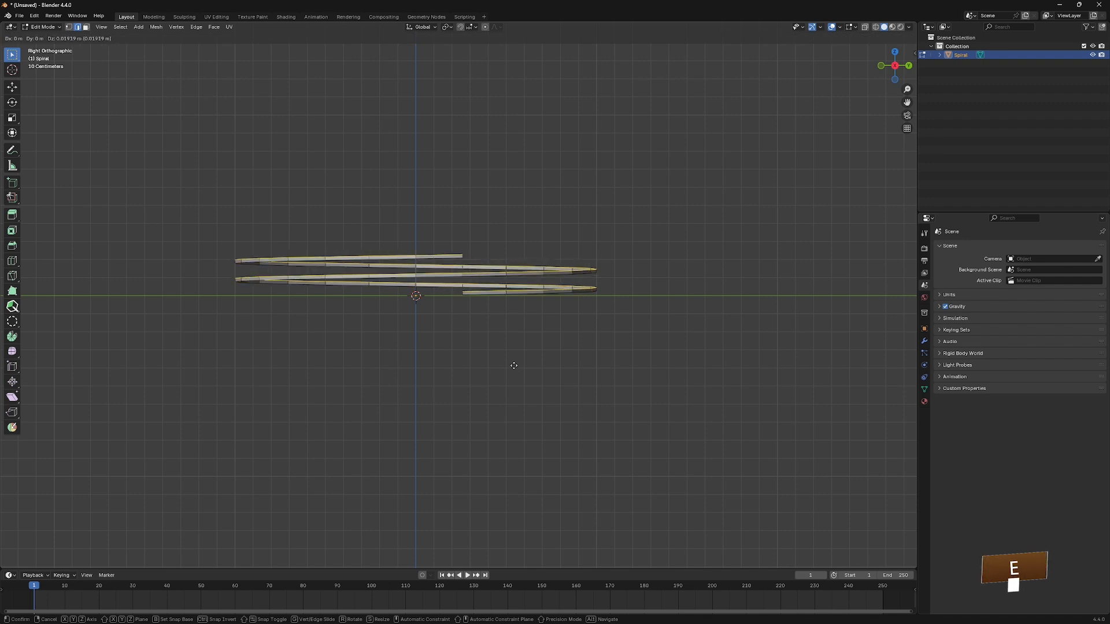
{"action": "key", "text": "z"}
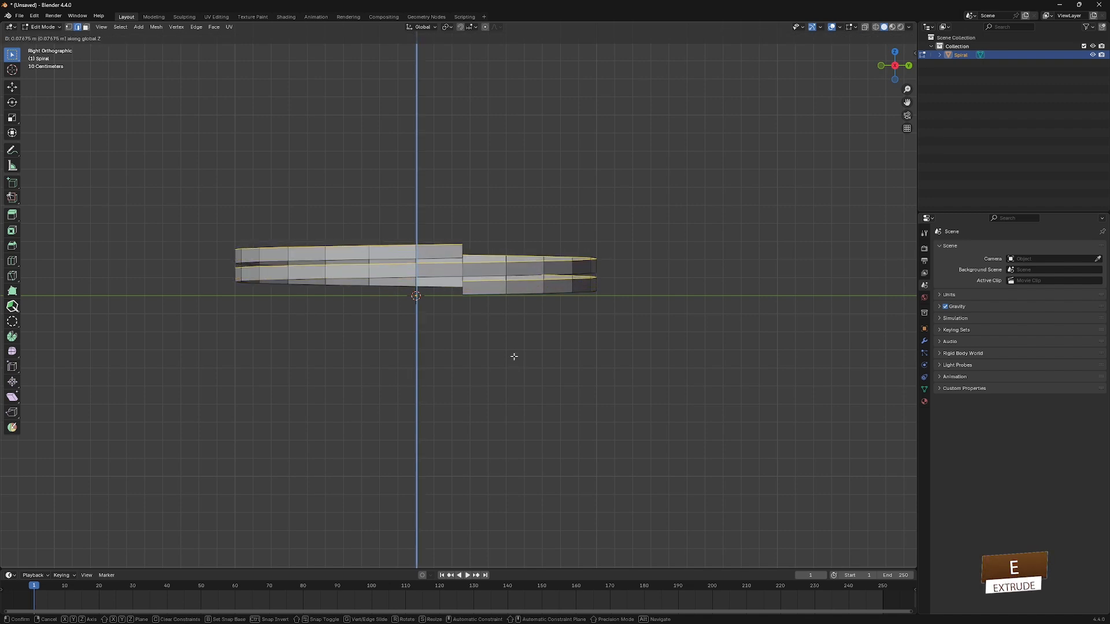
{"action": "left_click", "coordinate": [512, 354]}
{"action": "middle_click_drag", "start_coordinate": [513, 354], "coordinate": [538, 393]}
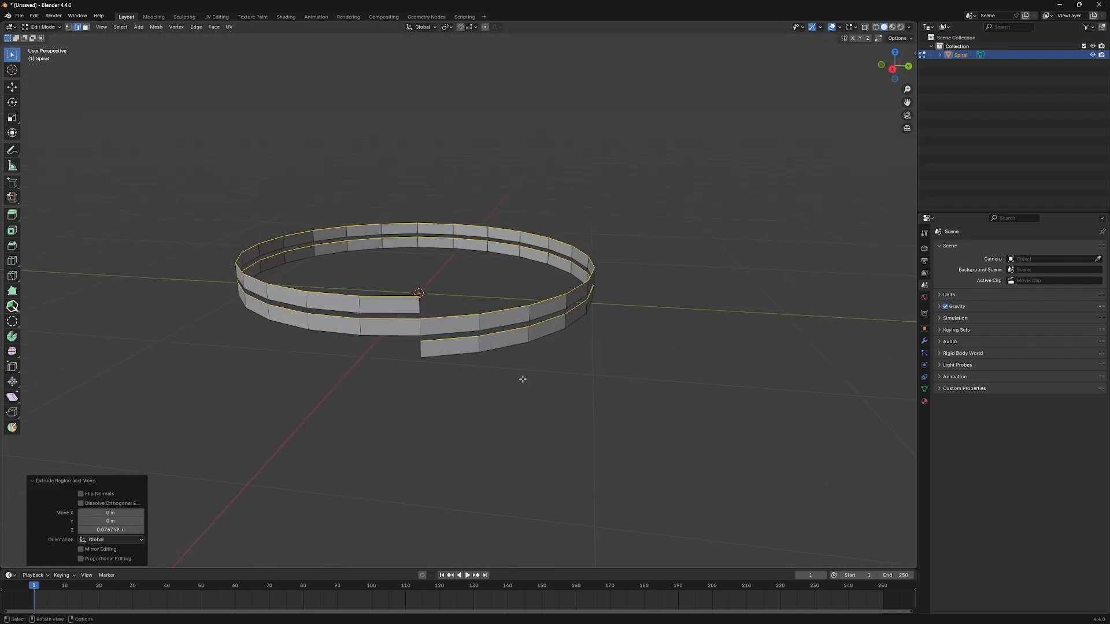
Select all faces of the spiral strip and extrude them inward along their normals by about 0.07 m.
{"action": "key", "text": "a"}
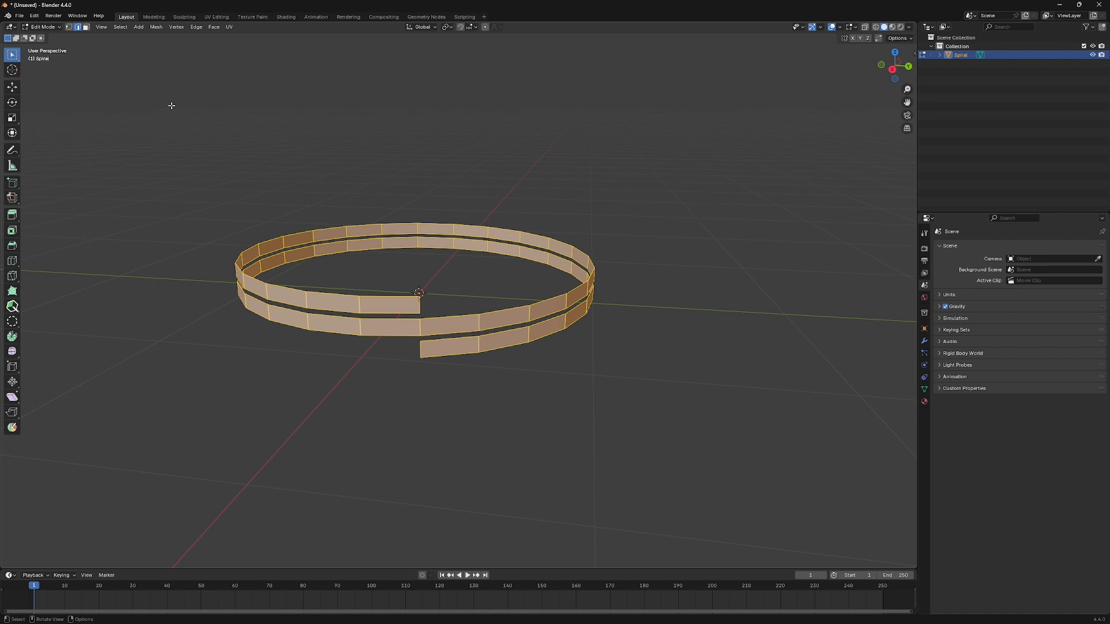
{"action": "left_click", "coordinate": [87, 28]}
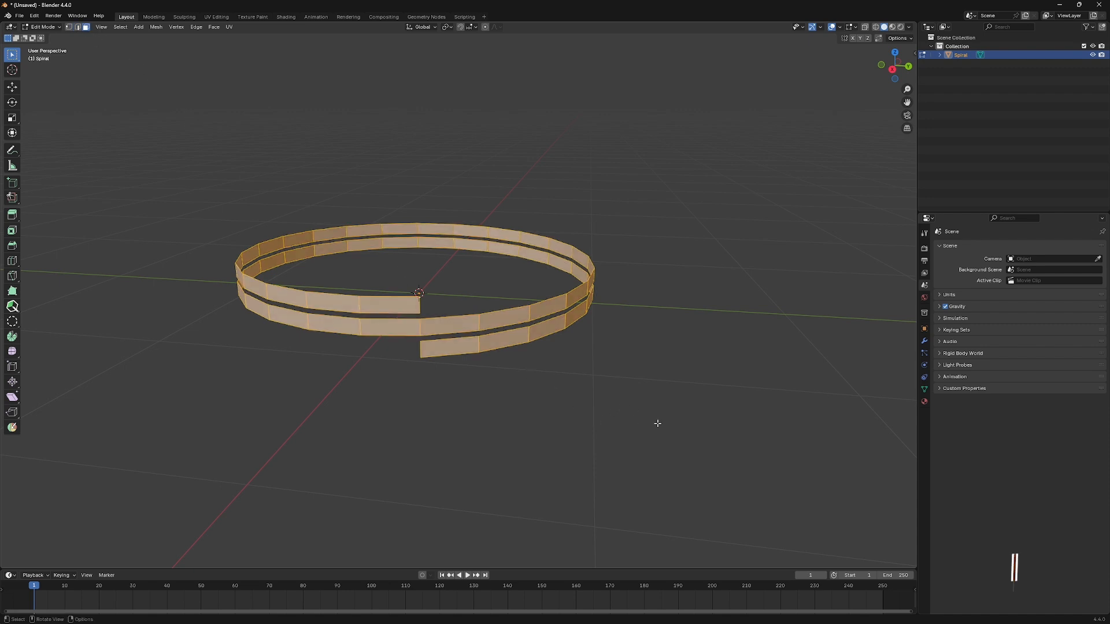
{"action": "key", "text": "alt+e"}
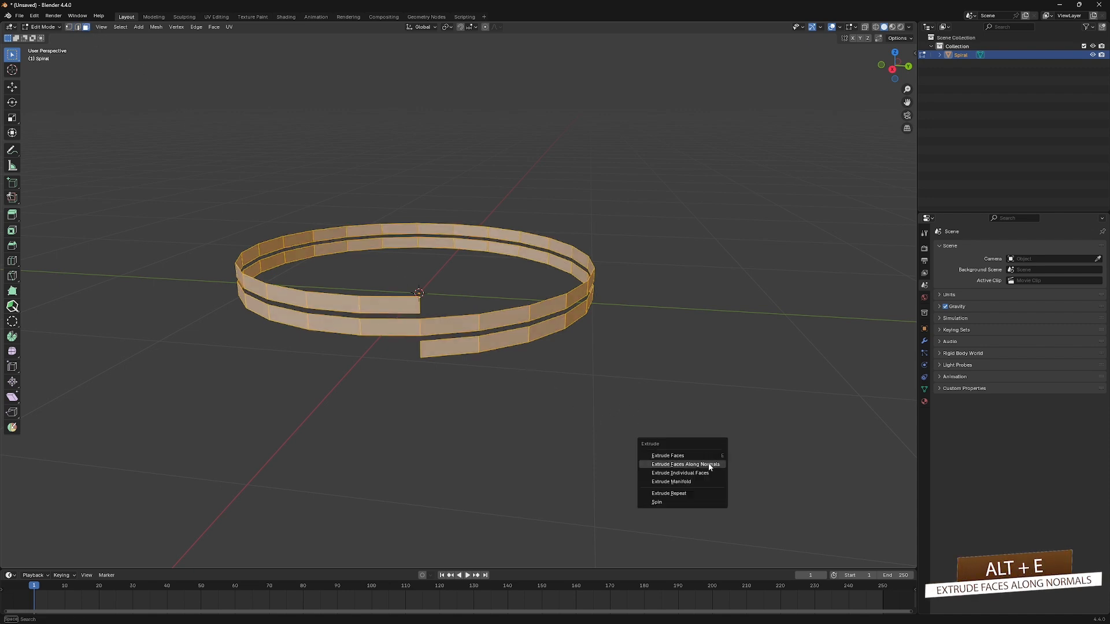
{"action": "left_click", "coordinate": [685, 464]}
{"action": "left_click", "coordinate": [701, 458]}
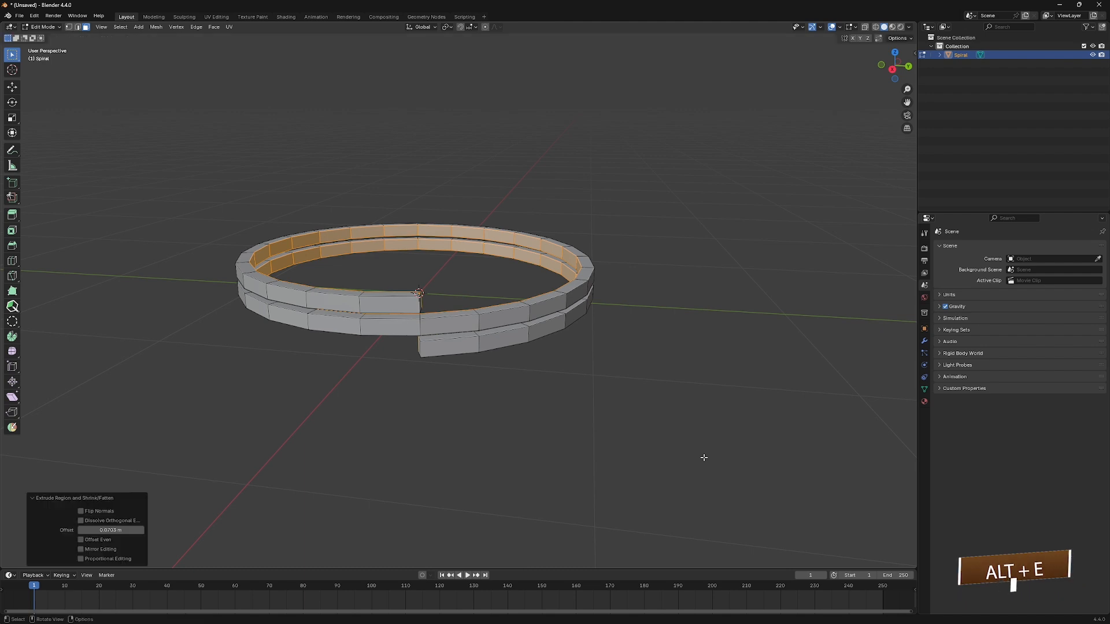
{"action": "middle_click_drag", "start_coordinate": [701, 459], "coordinate": [723, 453]}
Delete the selected inner faces of the thickened spiral.
{"action": "key", "text": "x"}
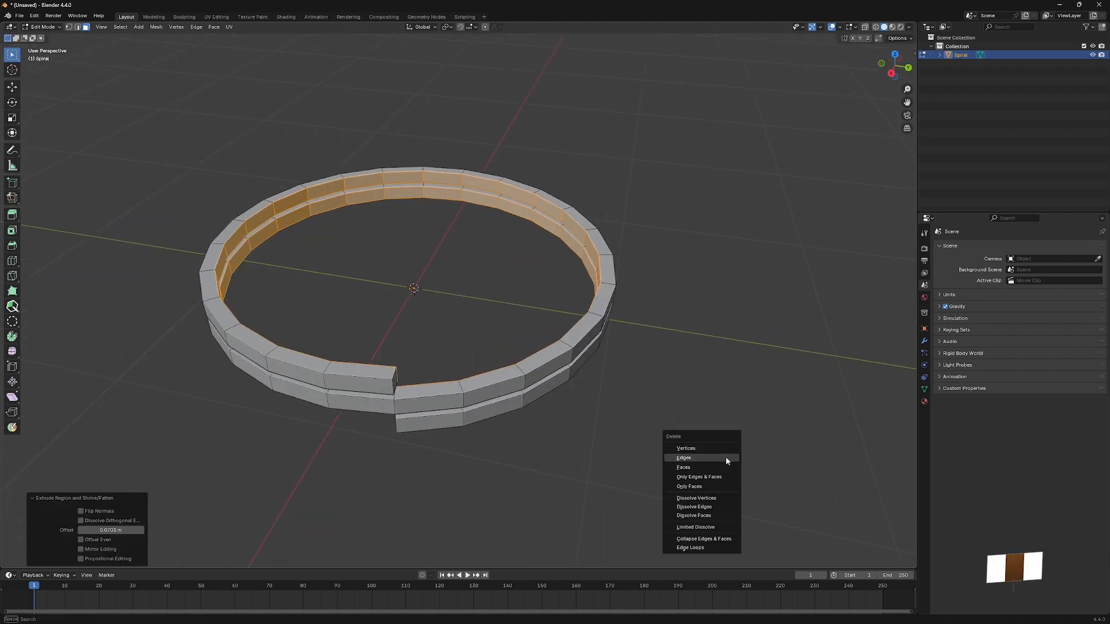
{"action": "left_click", "coordinate": [713, 466]}
{"action": "middle_click_drag", "start_coordinate": [714, 466], "coordinate": [489, 410]}
Switch to edge selection and fill the first face between the lower and upper coils at the spiral's start.
{"action": "left_click", "coordinate": [78, 27]}
{"action": "middle_click_drag", "start_coordinate": [430, 431], "coordinate": [438, 403]}
{"action": "mouse_move", "coordinate": [512, 314]}
{"action": "middle_mouse_down"}
{"action": "mouse_move", "coordinate": [508, 292]}
{"action": "mouse_move", "coordinate": [497, 298]}
{"action": "mouse_move", "coordinate": [529, 327]}
{"action": "middle_mouse_up"}
{"action": "key", "text": "f"}
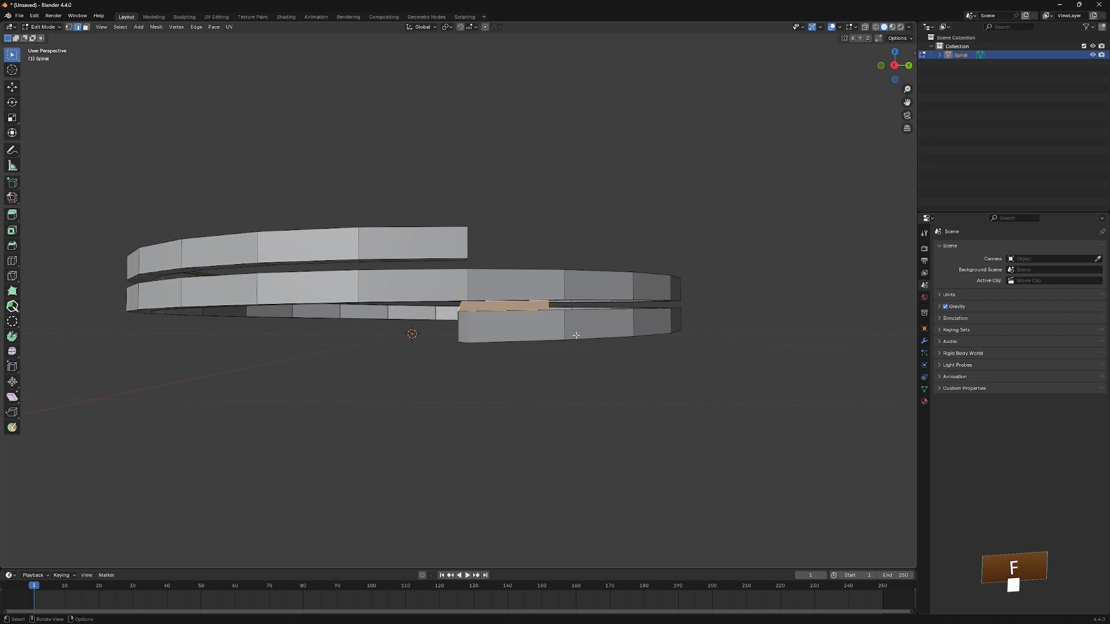
Keep filling new faces around the spiral until the gap between the two coils is closed.
{"action": "middle_click_drag", "start_coordinate": [589, 371], "coordinate": [581, 334]}
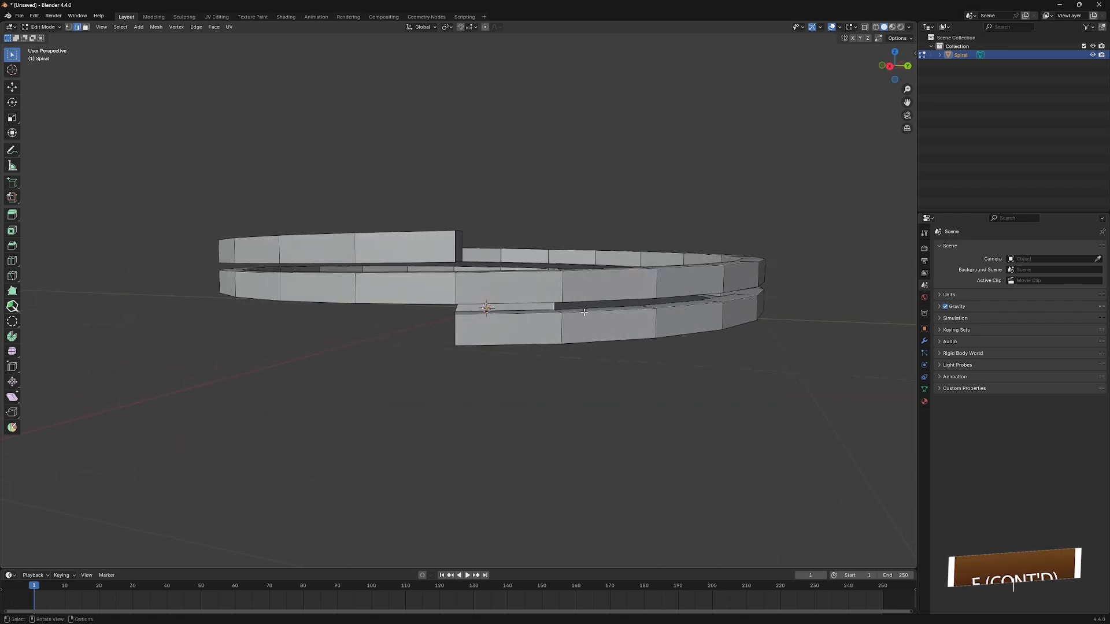
{"action": "key", "text": "f"}
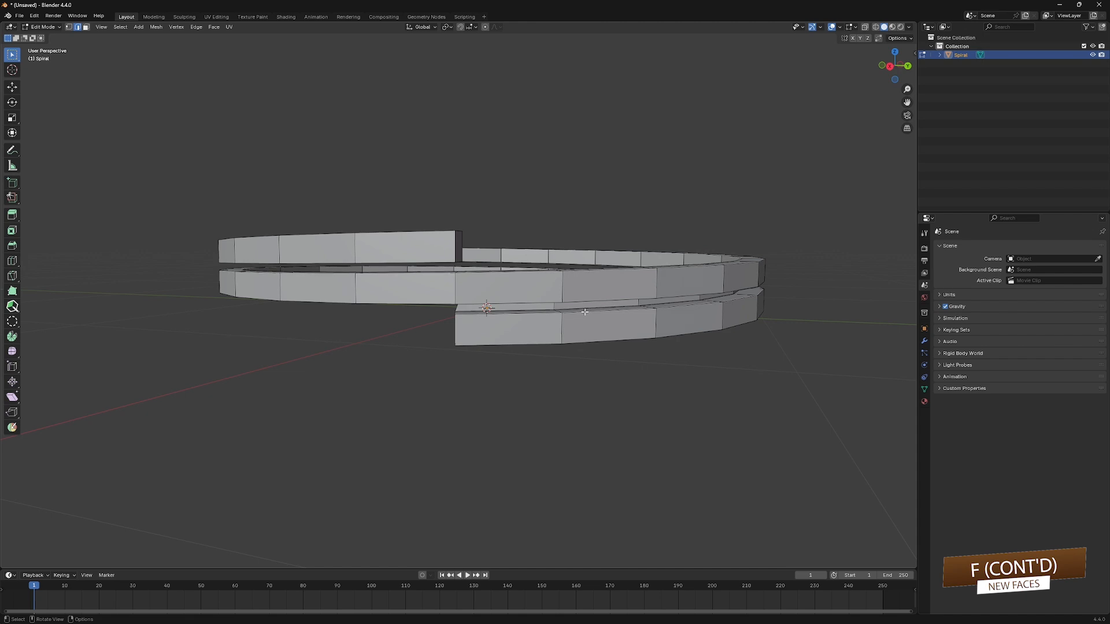
{"action": "key", "text": "f"}
{"action": "key", "text": "f"}
{"action": "key", "text": "f"}
{"action": "key", "text": "f"}
{"action": "key", "text": "f"}
{"action": "key", "text": "f"}
{"action": "key", "text": "f"}
{"action": "key", "text": "f"}
{"action": "key", "text": "f"}
{"action": "key", "text": "f"}
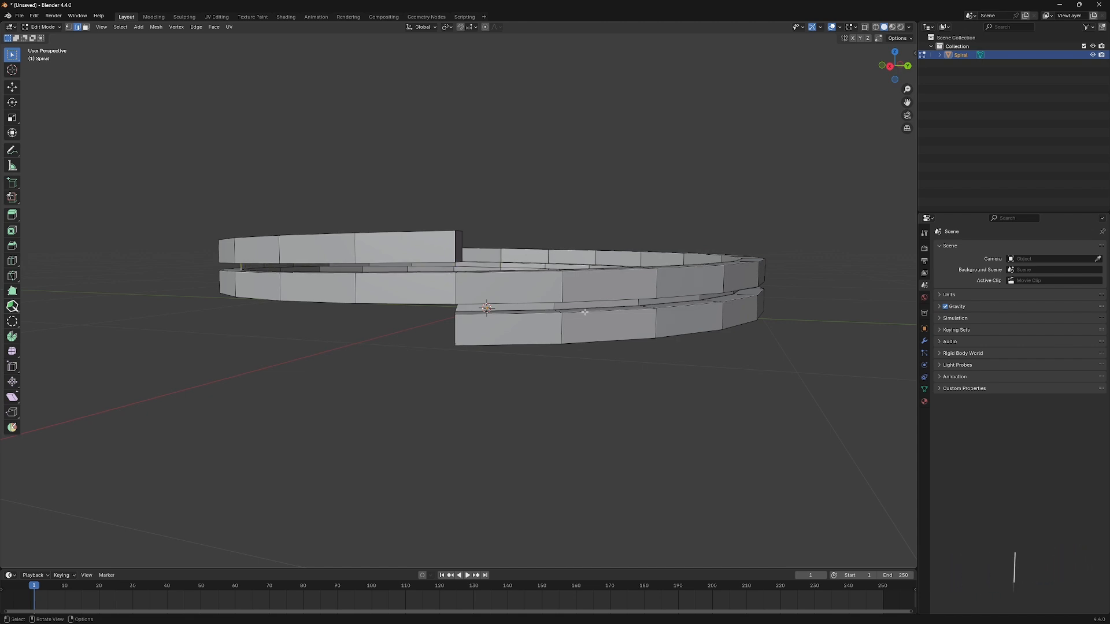
{"action": "key", "text": "f"}
{"action": "key", "text": "f"}
{"action": "key", "text": "f"}
{"action": "key", "text": "f"}
Add a circle with 24 vertices and a 1 m radius at the spiral's centre.
{"action": "scroll", "coordinate": [605, 441], "scroll_direction": "down", "scroll_amount": 2}
{"action": "key", "text": "shift+a"}
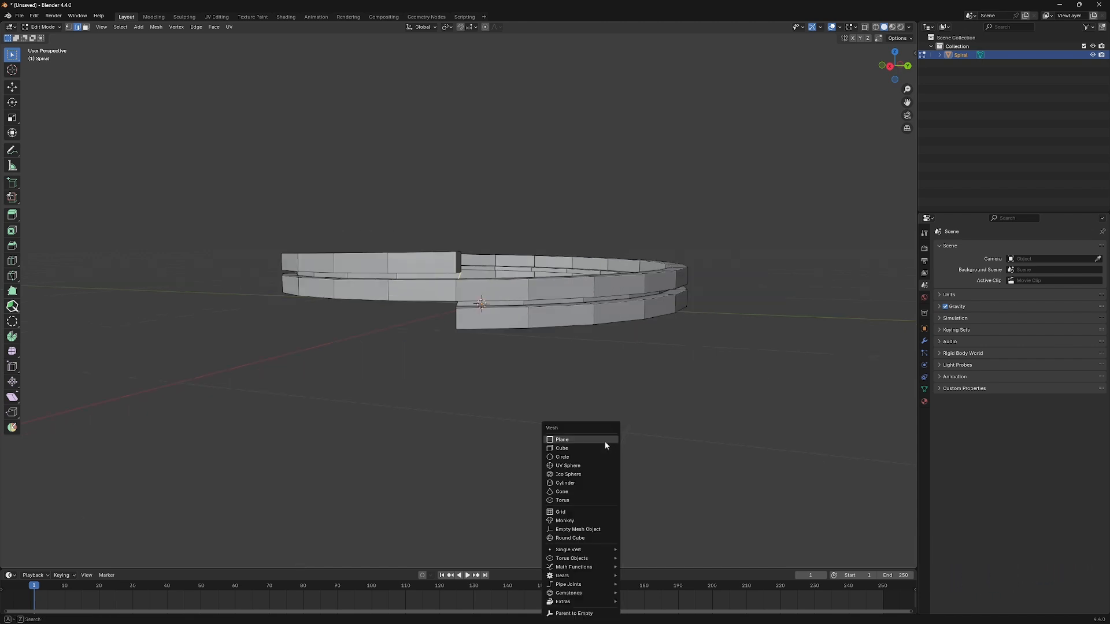
{"action": "left_click", "coordinate": [596, 455]}
{"action": "middle_click_drag", "start_coordinate": [596, 455], "coordinate": [597, 415]}
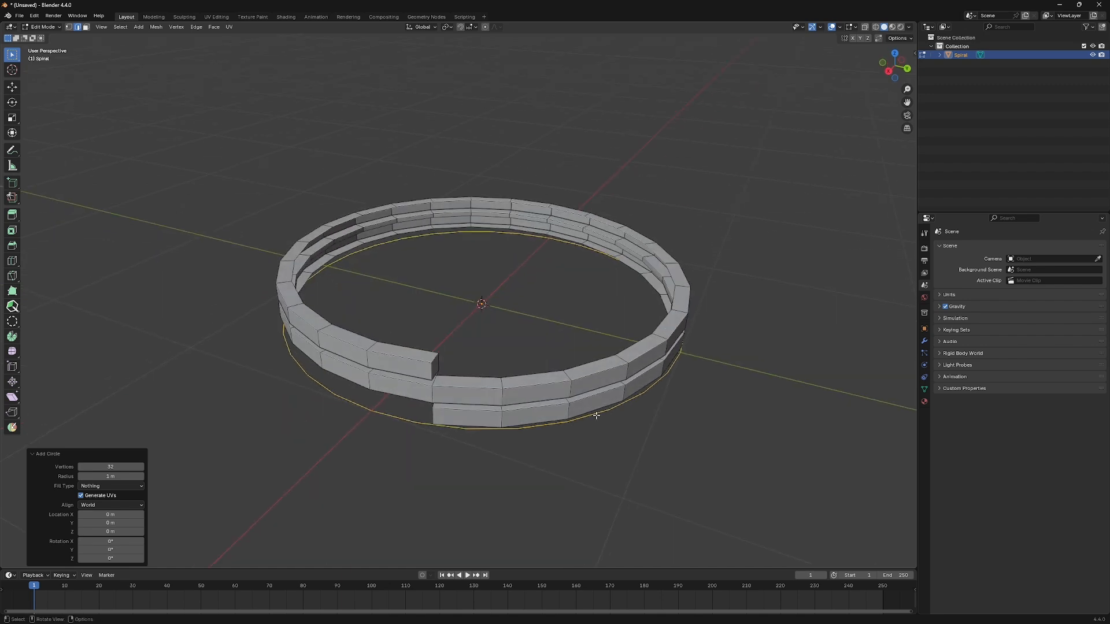
{"action": "key", "text": "KP_7"}
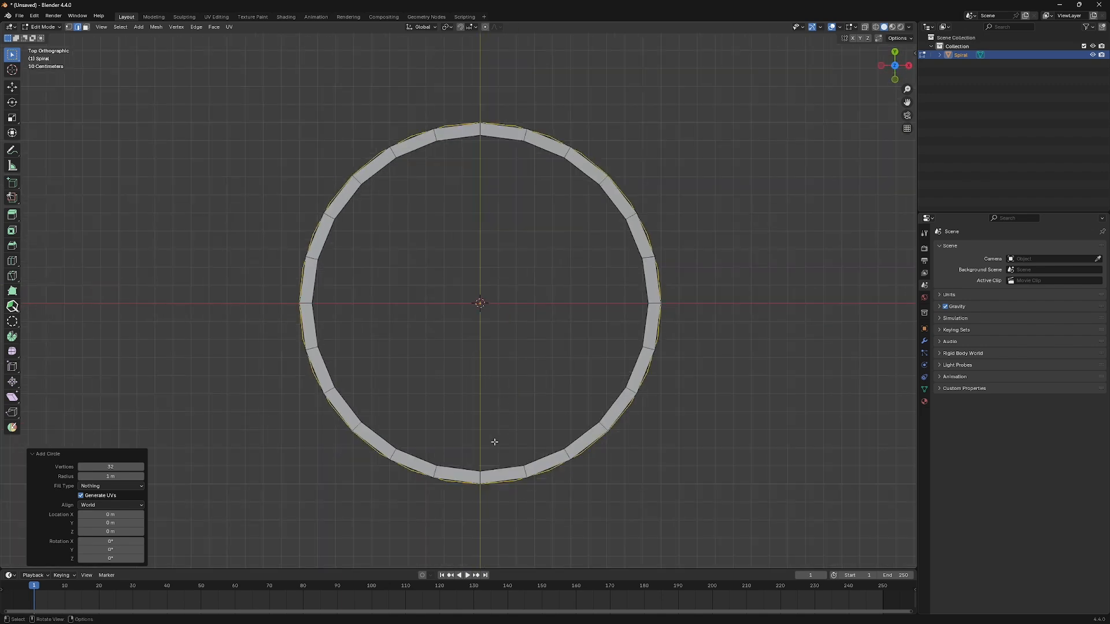
{"action": "left_click", "coordinate": [116, 467]}
{"action": "key", "text": "Return"}
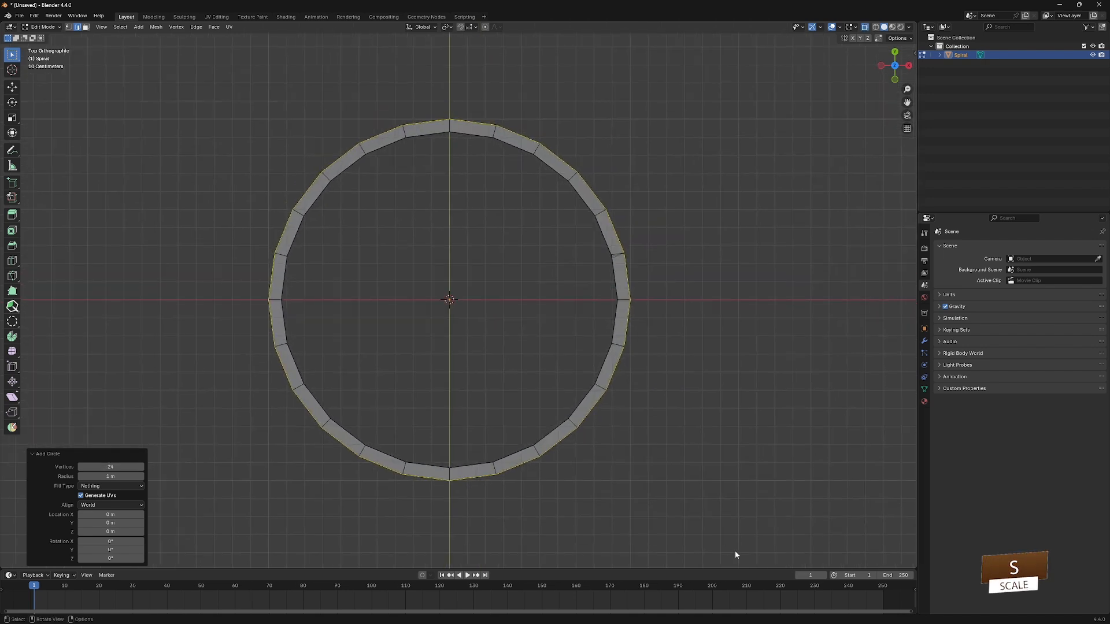
Scale the circle by 0.930 to match the spiral's inner edge in the top view.
{"action": "key", "text": "s"}
{"action": "left_click", "coordinate": [712, 535]}
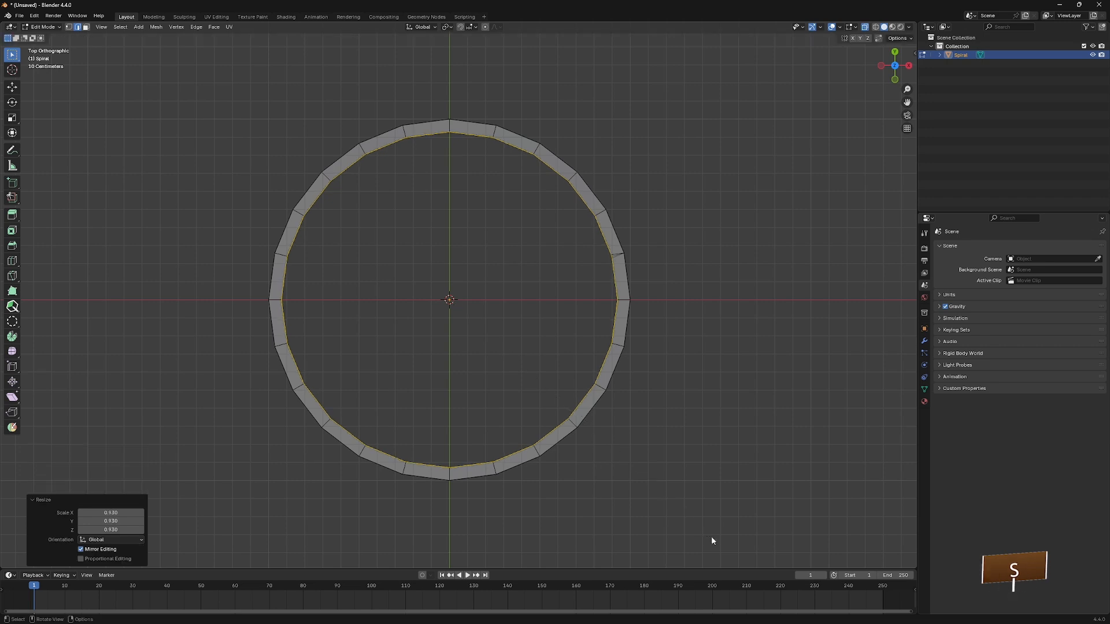
{"action": "scroll", "coordinate": [694, 523], "scroll_direction": "down", "scroll_amount": 2}
Move the circle down along Z by about 0.017 m, just below the spiral, in the right orthographic view.
{"action": "middle_click_drag", "start_coordinate": [555, 477], "coordinate": [512, 339]}
{"action": "key", "text": "KP_3"}
{"action": "scroll", "coordinate": [522, 348], "scroll_direction": "up", "scroll_amount": 5}
{"action": "key", "text": "g"}
{"action": "key", "text": "z"}
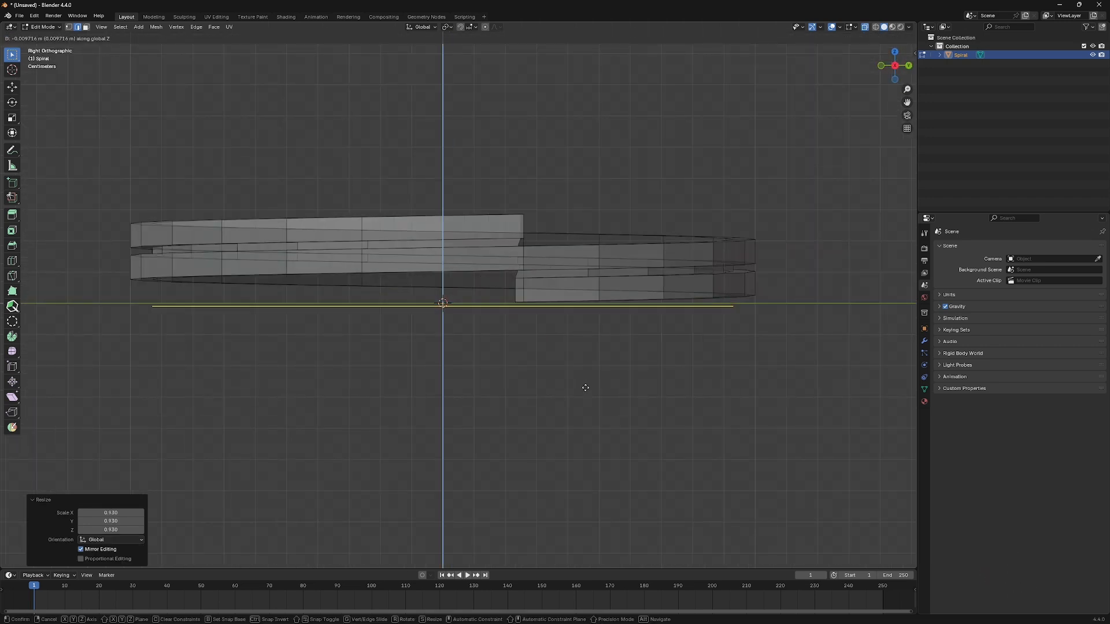
{"action": "left_click", "coordinate": [585, 389]}
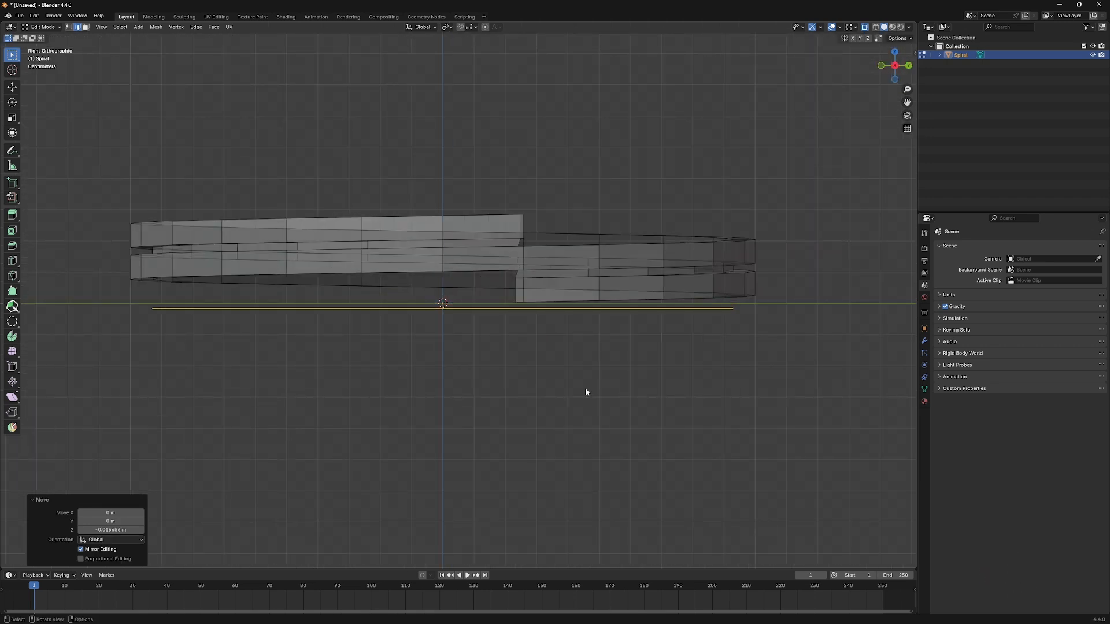
Duplicate the circle about 0.34 m upward along Z so the copy sits just above the spiral.
{"action": "scroll", "coordinate": [503, 379], "scroll_direction": "down", "scroll_amount": 2}
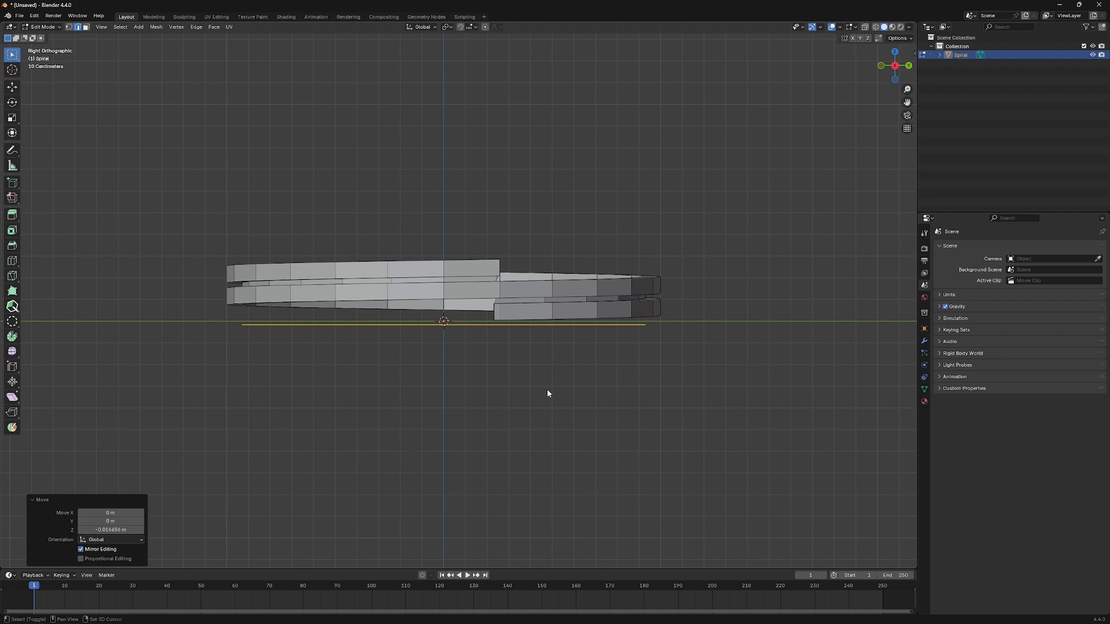
{"action": "key", "text": "shift+d"}
{"action": "key", "text": "z"}
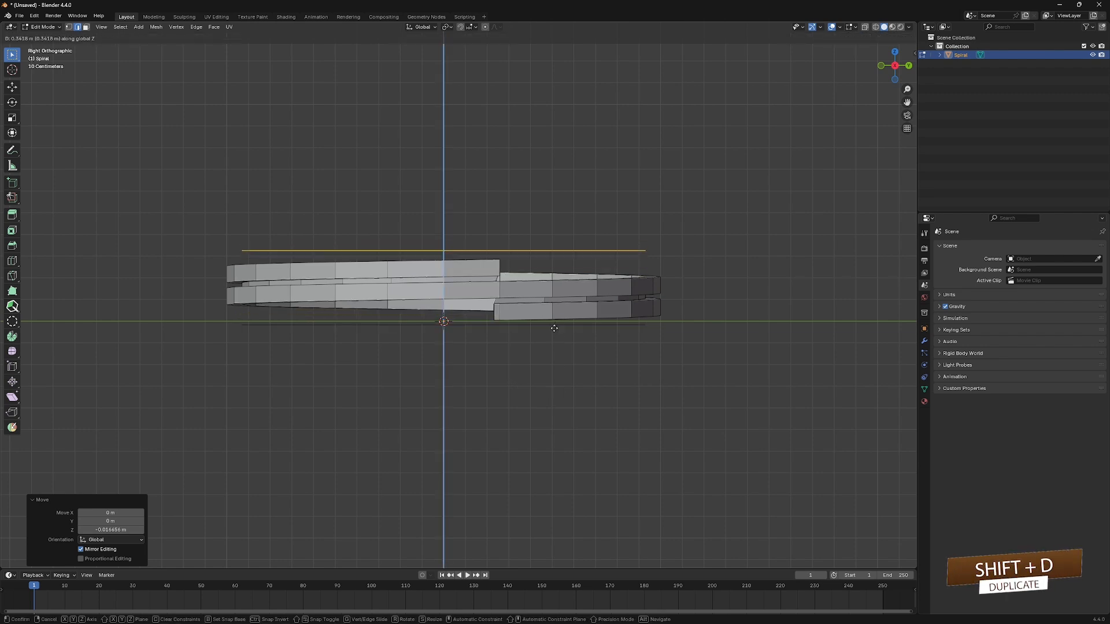
{"action": "left_click", "coordinate": [554, 329]}
{"action": "scroll", "coordinate": [527, 325], "scroll_direction": "up", "scroll_amount": 1}
Fill the first face between an edge of the lower circle and the spiral's bottom inner edge at the thread start.
{"action": "left_click", "coordinate": [522, 331]}
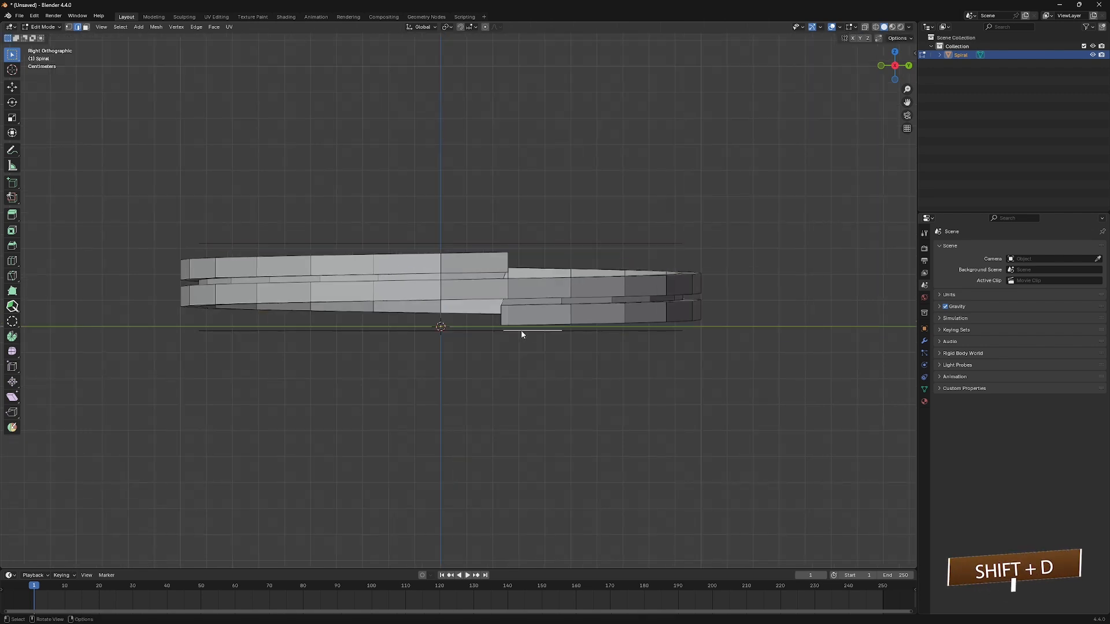
{"action": "middle_click_drag", "start_coordinate": [532, 332], "coordinate": [590, 370]}
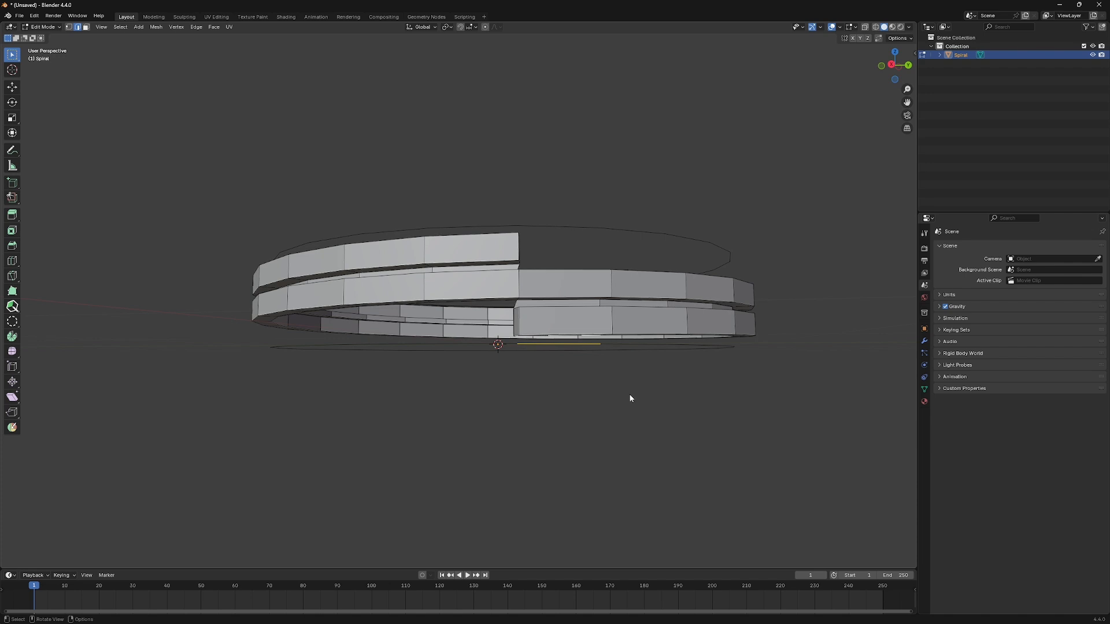
{"action": "key", "text": "f"}
Keep filling faces from the new face's end edge around the lower circle until the wall nears the thread start again.
{"action": "left_click", "coordinate": [601, 341]}
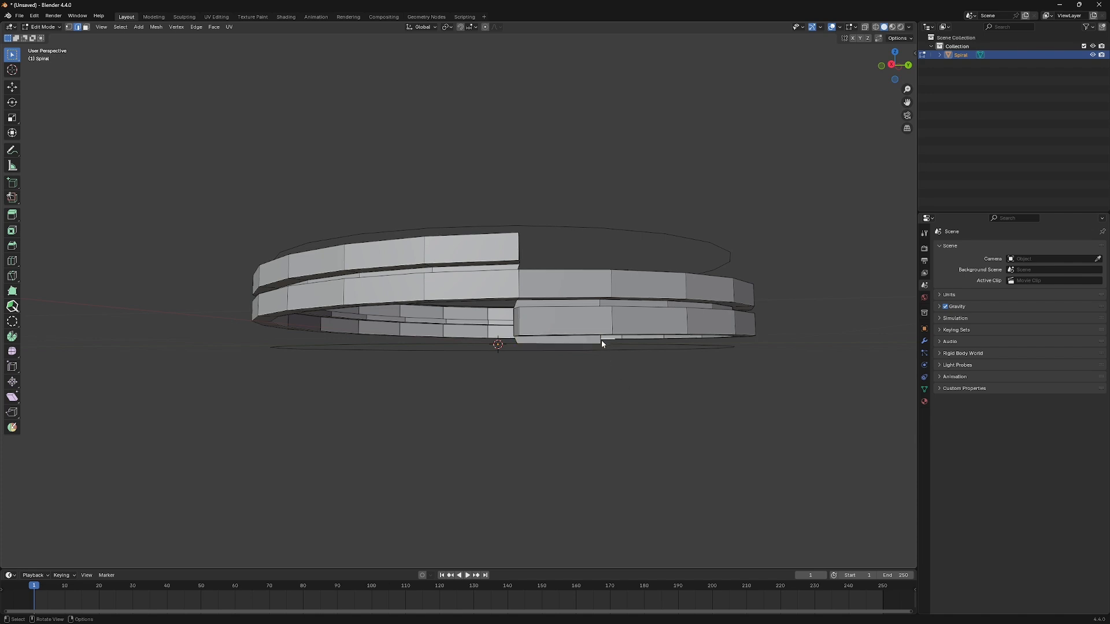
{"action": "middle_click_drag", "start_coordinate": [601, 347], "coordinate": [612, 355]}
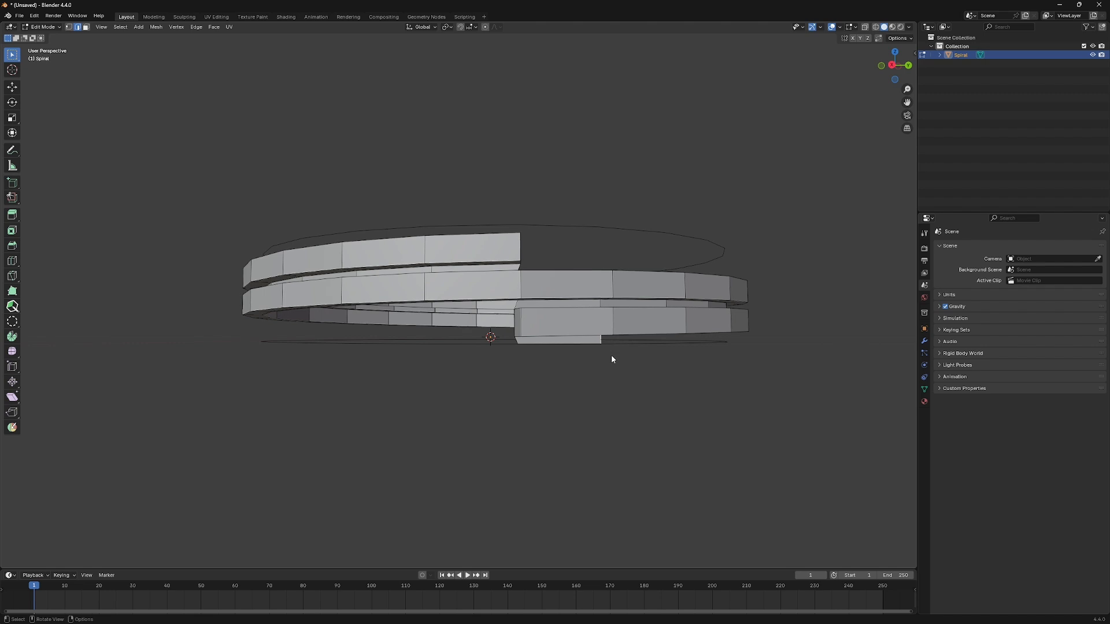
{"action": "key", "text": "f"}
{"action": "key", "text": "f"}
{"action": "key", "text": "f"}
{"action": "key", "text": "f"}
{"action": "key", "text": "f"}
{"action": "key", "text": "f"}
{"action": "key", "text": "f"}
{"action": "key", "text": "f"}
{"action": "key", "text": "f"}
{"action": "key", "text": "f"}
{"action": "key", "text": "f"}
{"action": "key", "text": "f"}
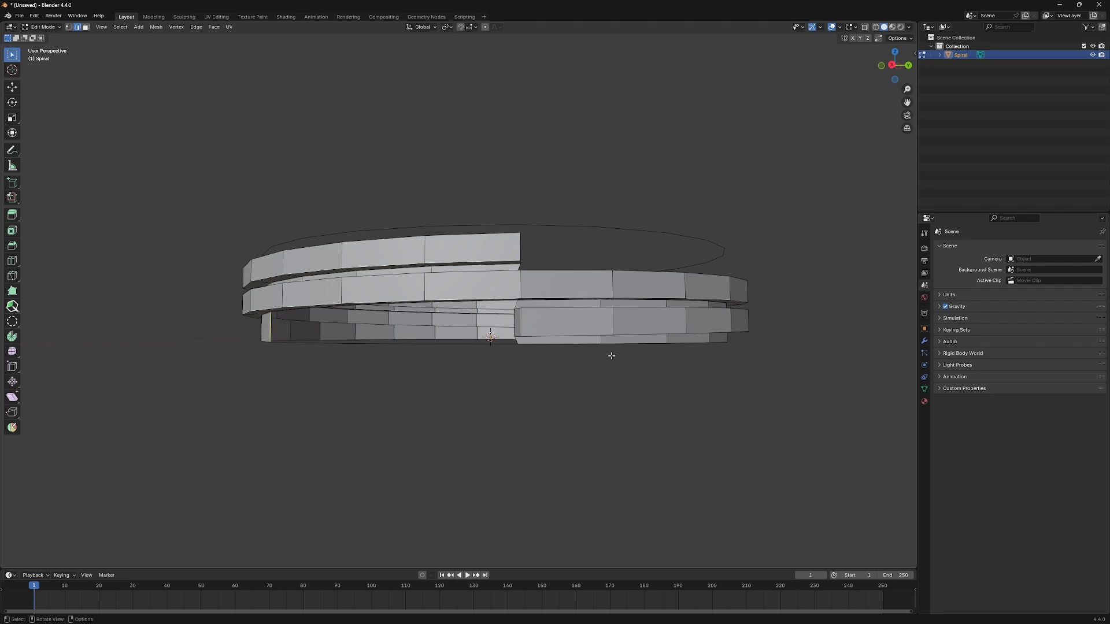
Edge-slide the lower wall's end edge by a factor of about 0.22 and fill the remaining gap beside the thread start.
{"action": "key", "text": "g"}
{"action": "key", "text": "g"}
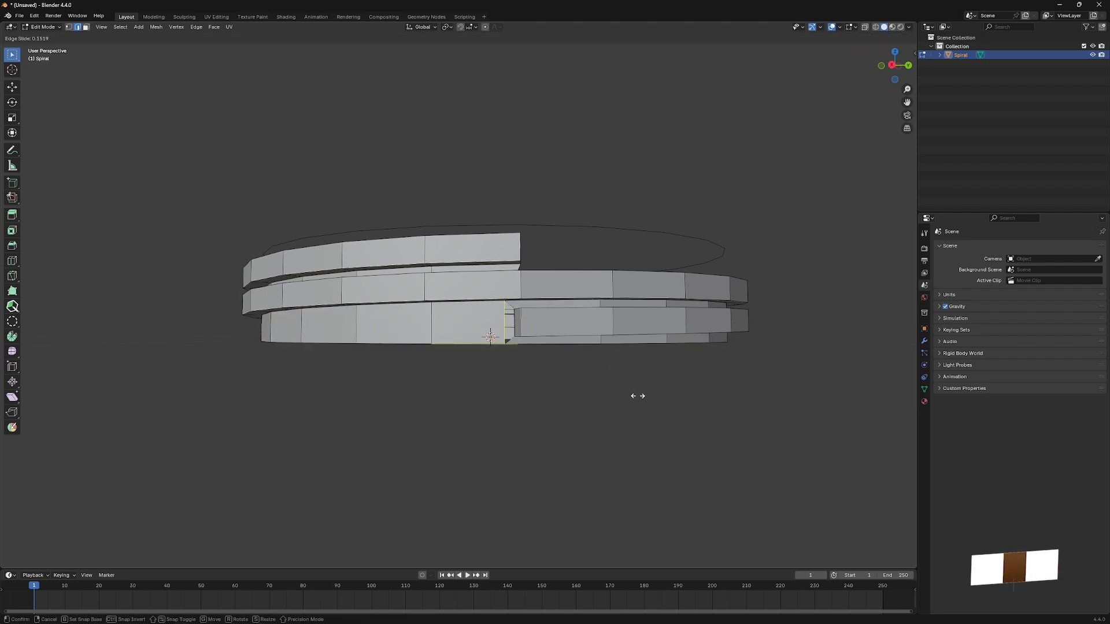
{"action": "left_click", "coordinate": [546, 343]}
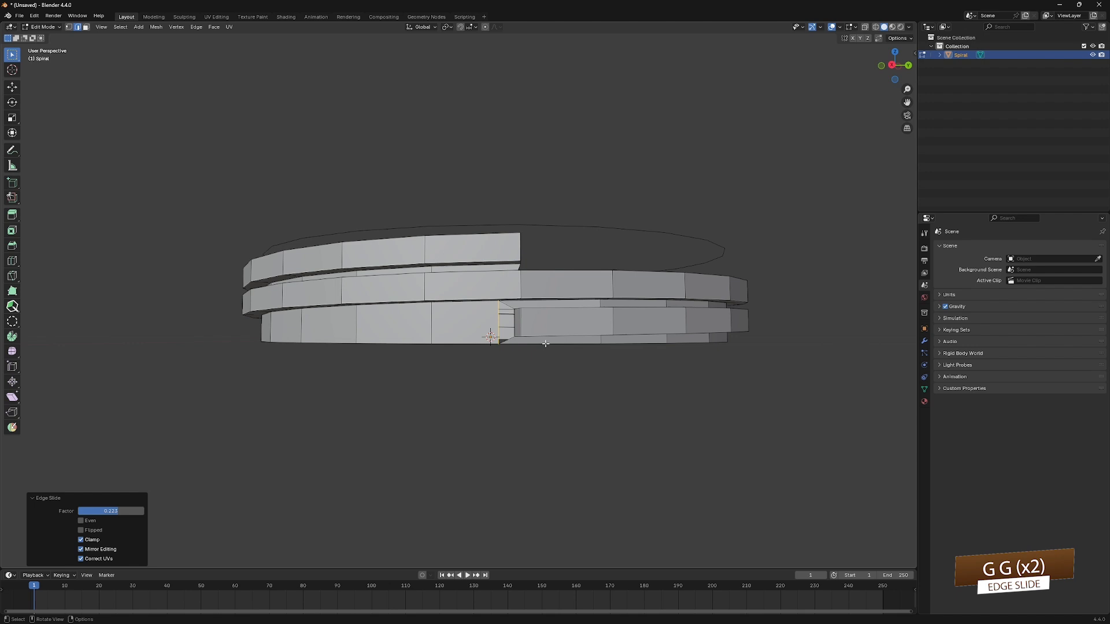
{"action": "left_click", "coordinate": [507, 340], "text": "shift"}
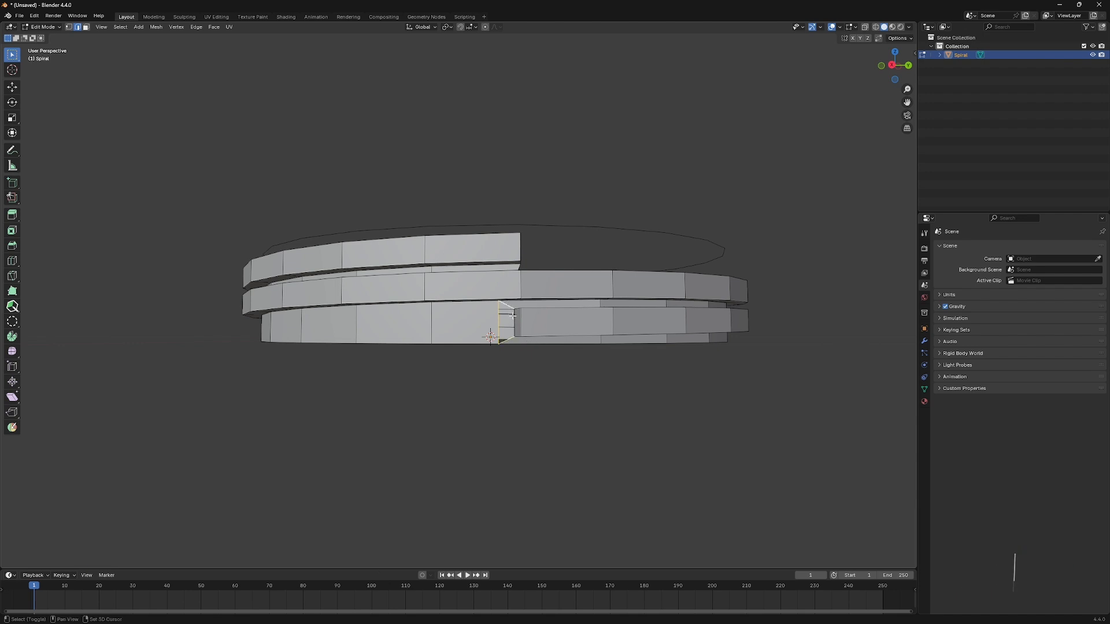
{"action": "key", "text": "f"}
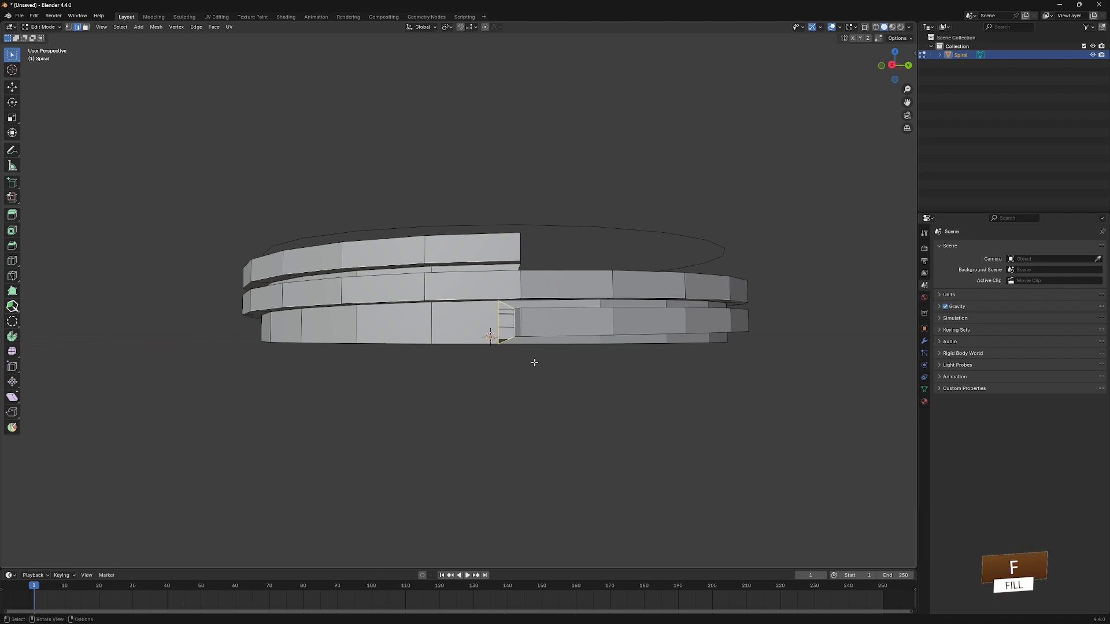
Fill faces all around between the upper circle and the spiral's top inner edge, including the gap beside the thread's upper end.
{"action": "middle_click_drag", "start_coordinate": [537, 321], "coordinate": [508, 264]}
{"action": "key", "text": "f"}
{"action": "left_click", "coordinate": [432, 247]}
{"action": "key", "text": "f"}
{"action": "key", "text": "f"}
{"action": "key", "text": "f"}
{"action": "key", "text": "f"}
{"action": "key", "text": "f"}
{"action": "key", "text": "f"}
{"action": "key", "text": "f"}
{"action": "key", "text": "f"}
{"action": "key", "text": "f"}
{"action": "key", "text": "f"}
{"action": "key", "text": "f"}
{"action": "key", "text": "f"}
{"action": "key", "text": "f"}
{"action": "key", "text": "f"}
{"action": "key", "text": "f"}
{"action": "key", "text": "f"}
{"action": "key", "text": "f"}
{"action": "key", "text": "f"}
{"action": "key", "text": "f"}
{"action": "key", "text": "f"}
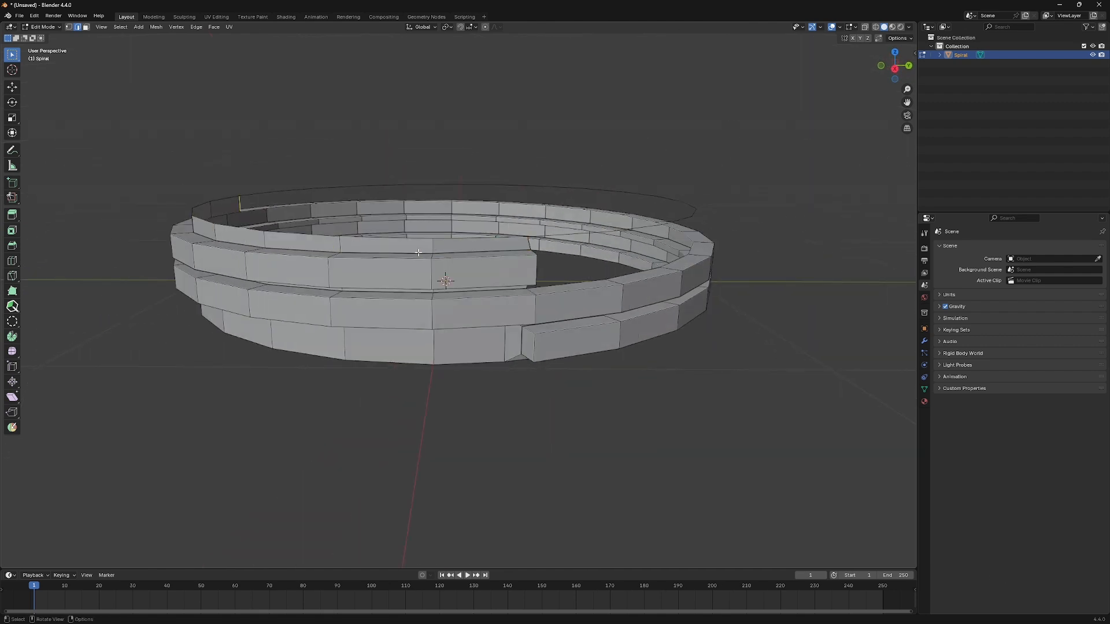
{"action": "middle_click_drag", "start_coordinate": [417, 252], "coordinate": [531, 267]}
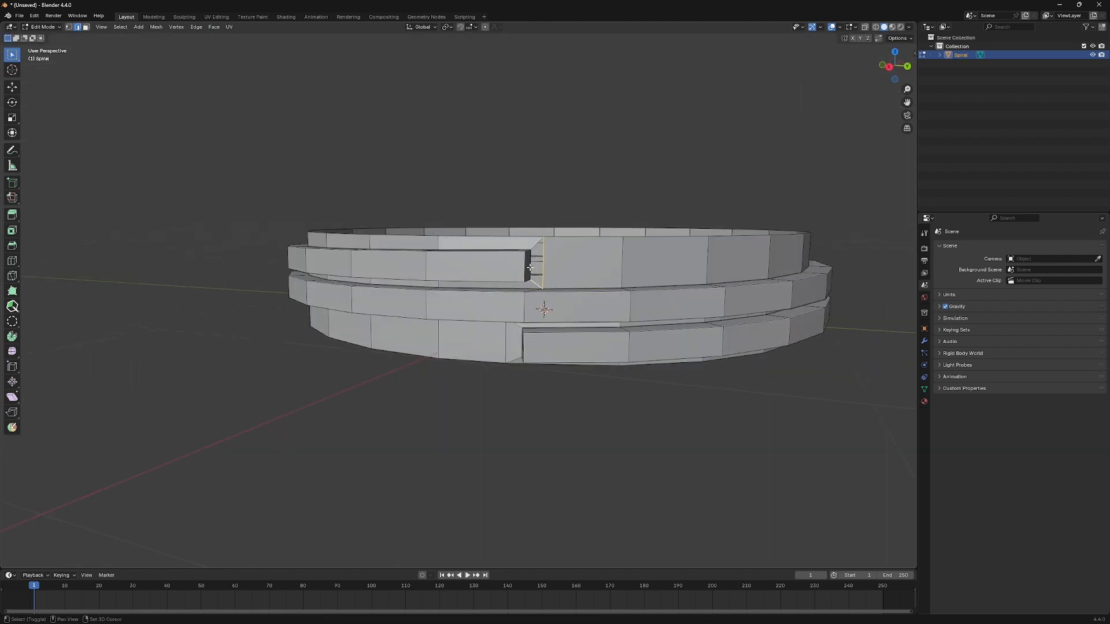
Extrude the bottom edge loop about 0.025 m downward along Z.
{"action": "scroll", "coordinate": [566, 280], "scroll_direction": "down", "scroll_amount": 5}
{"action": "left_click", "coordinate": [472, 336], "text": "alt"}
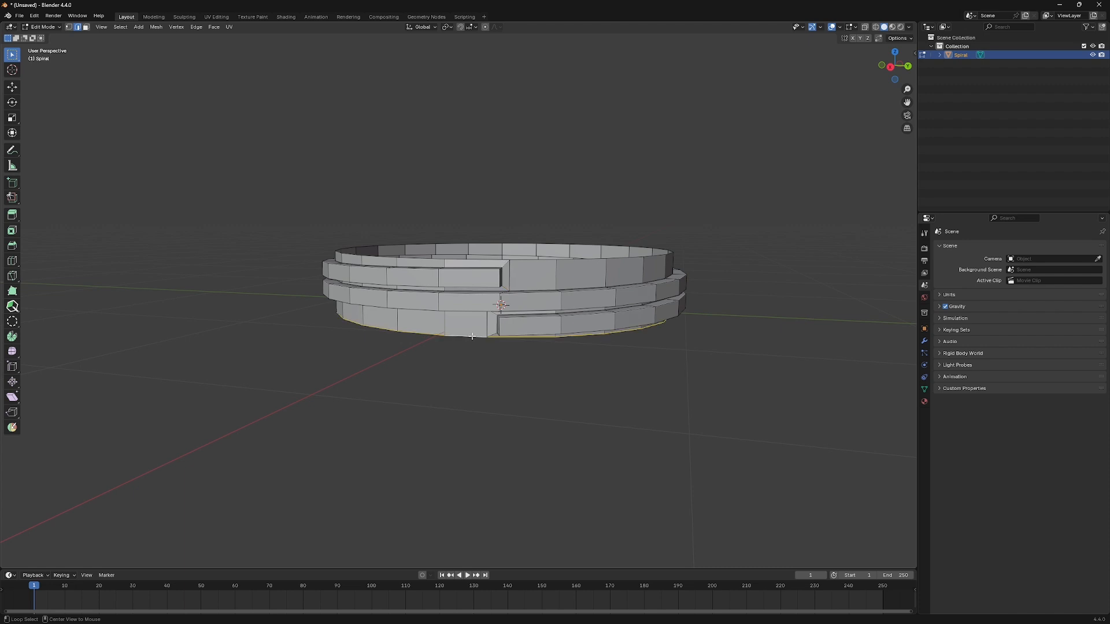
{"action": "middle_click_drag", "start_coordinate": [526, 318], "coordinate": [573, 348]}
{"action": "key", "text": "g"}
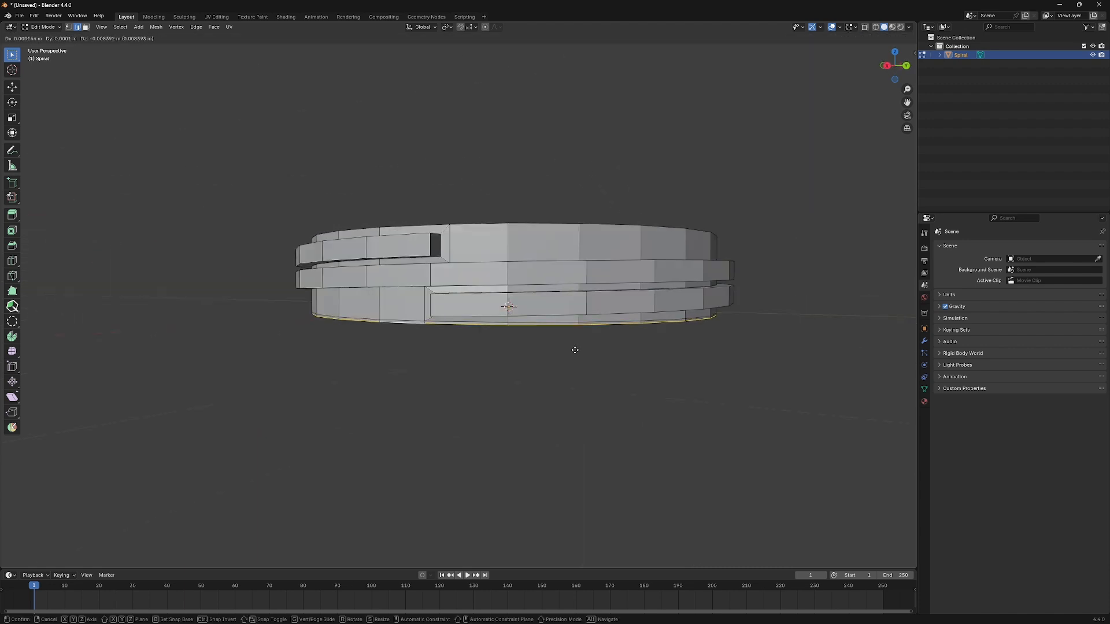
{"action": "key", "text": "z"}
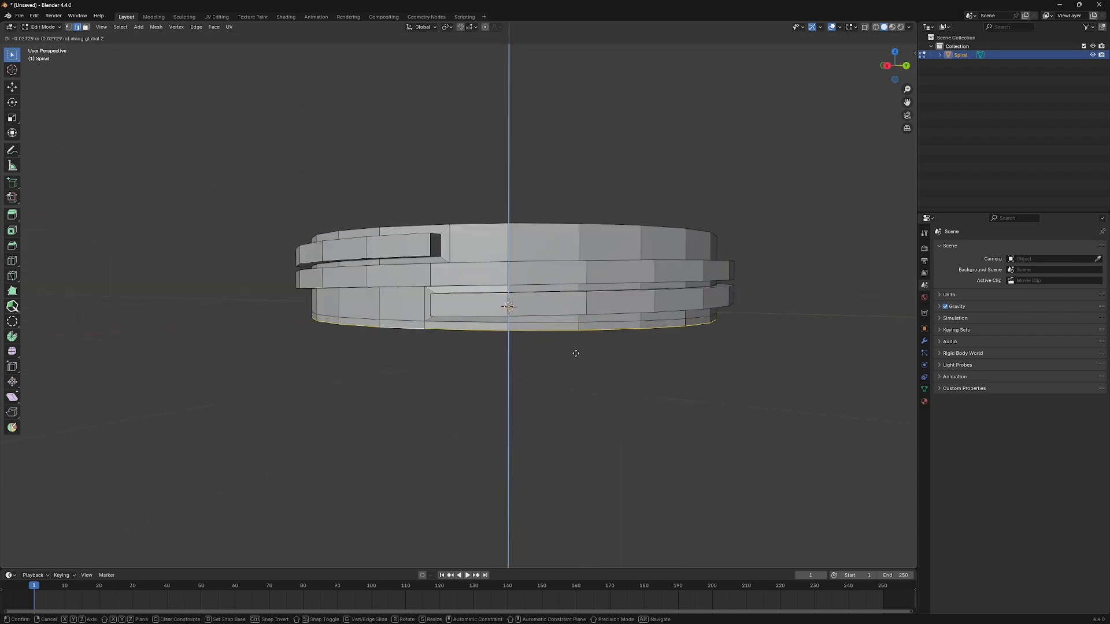
{"action": "left_click", "coordinate": [576, 353]}
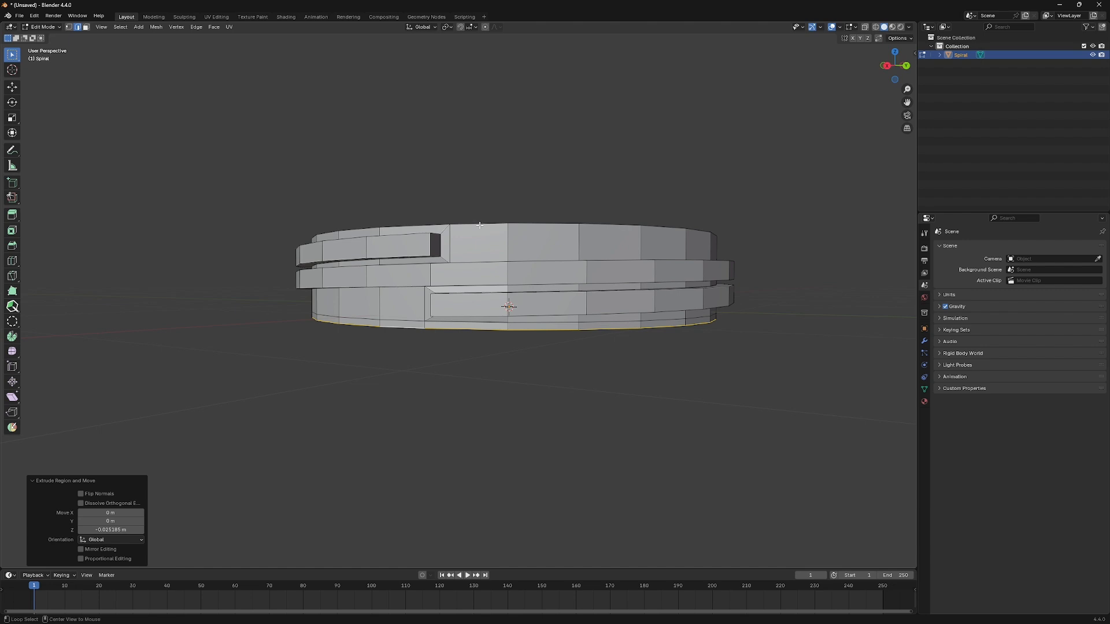
Extrude the top edge loop about 0.024 m upward along Z.
{"action": "middle_click_drag", "start_coordinate": [487, 236], "coordinate": [516, 312]}
{"action": "left_click", "coordinate": [516, 312], "text": "alt"}
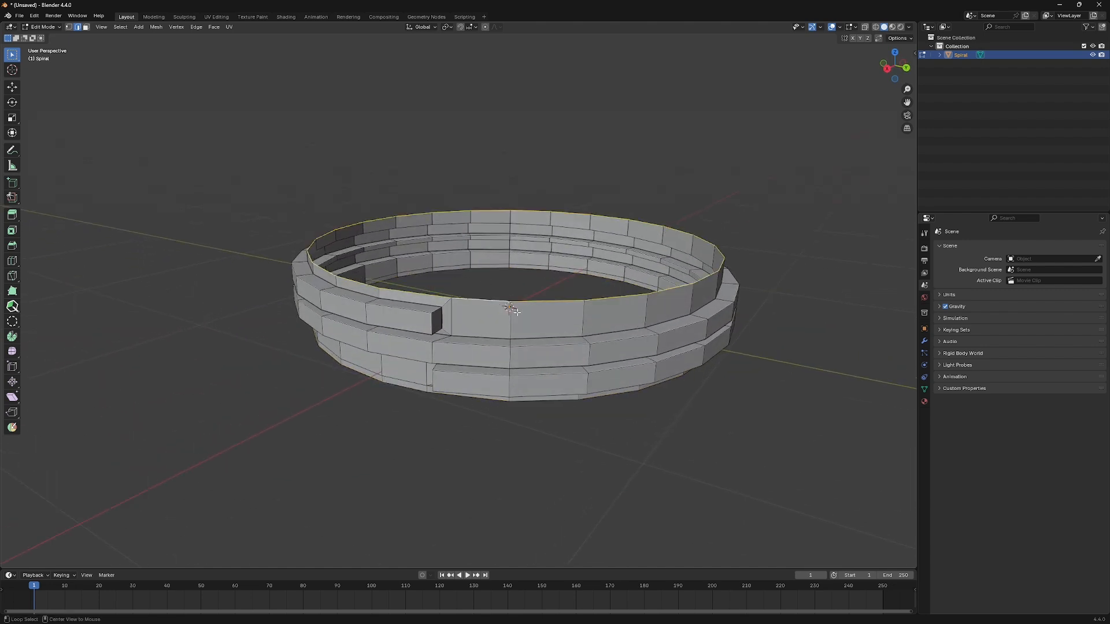
{"action": "key", "text": "e"}
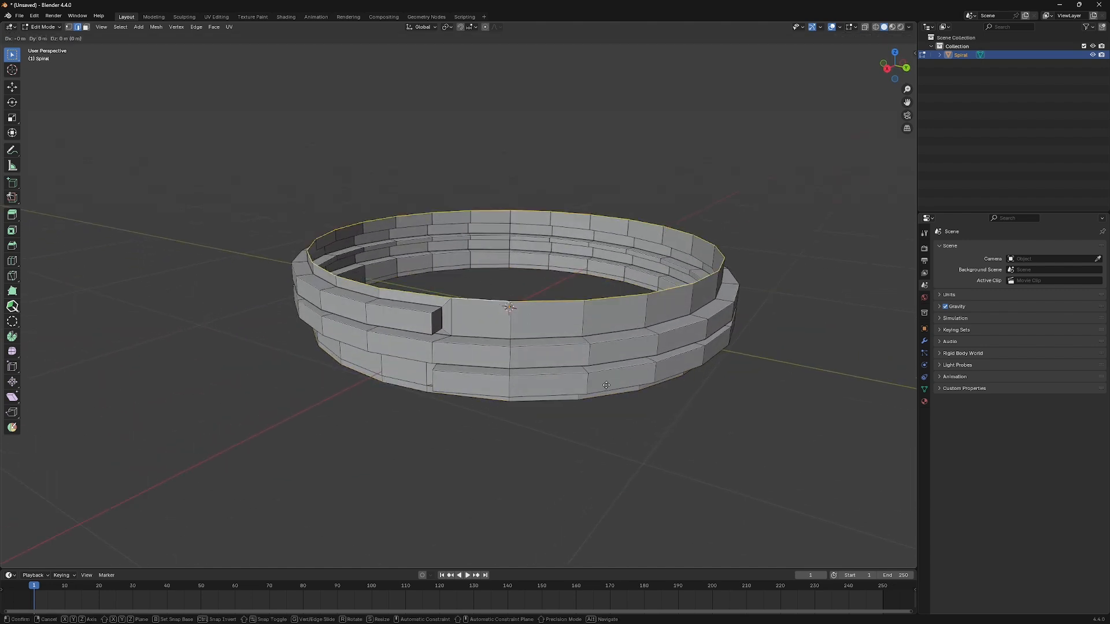
{"action": "key", "text": "z"}
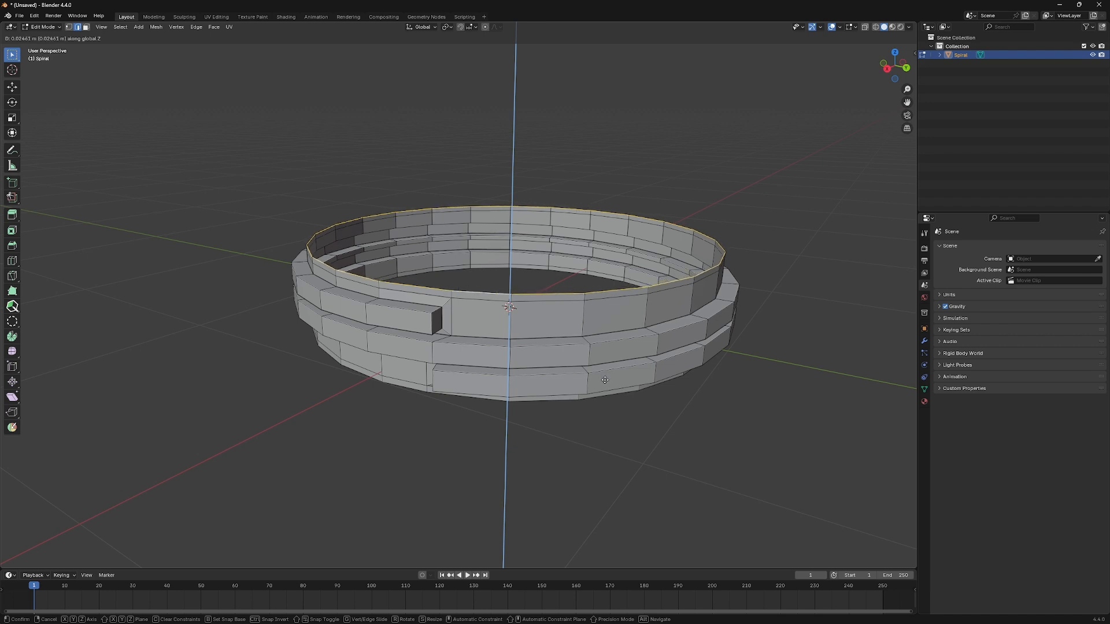
{"action": "left_click", "coordinate": [605, 378]}
Extrude the bottom edge loop in place and scale it by 1.351 to form the jar's shoulder in the front view.
{"action": "middle_click_drag", "start_coordinate": [604, 379], "coordinate": [489, 348]}
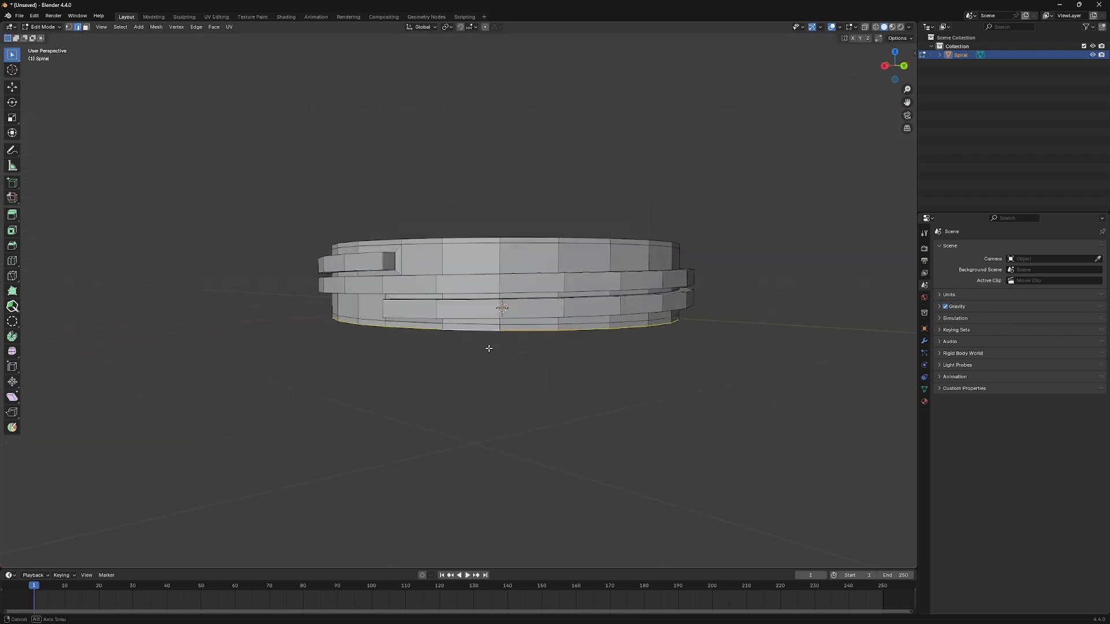
{"action": "key", "text": "e"}
{"action": "right_click", "coordinate": [555, 388]}
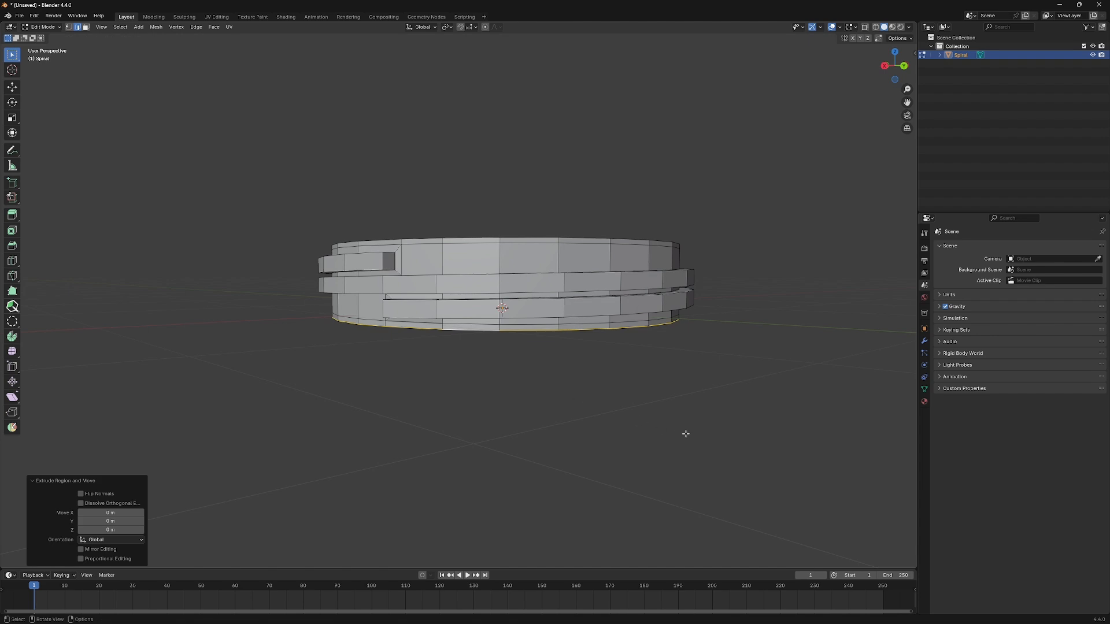
{"action": "key", "text": "KP_1"}
{"action": "key", "text": "s"}
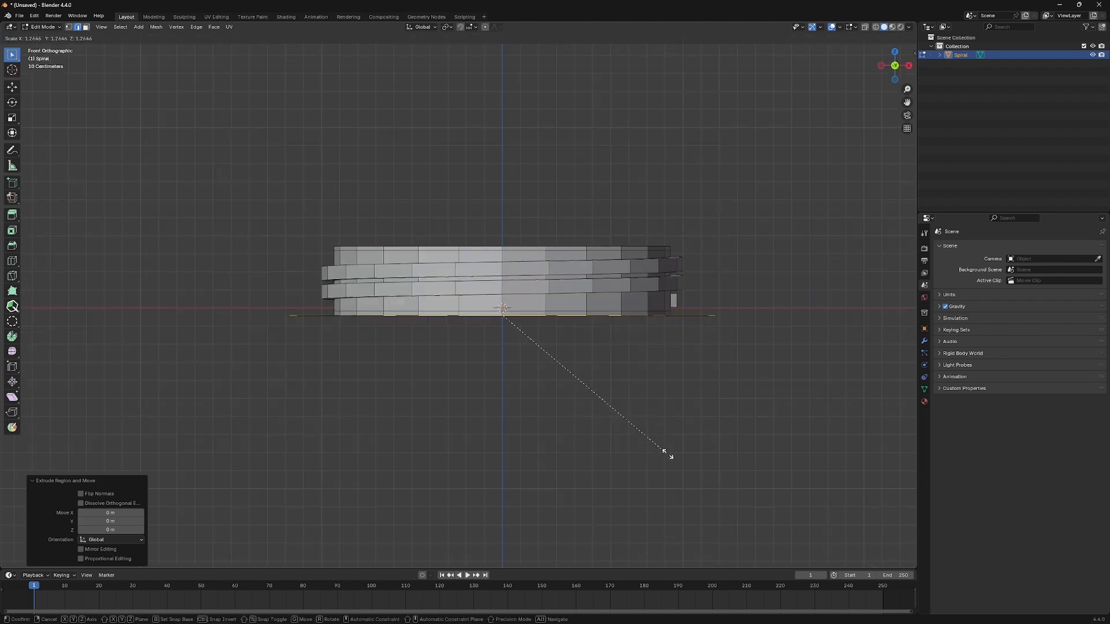
{"action": "left_click", "coordinate": [680, 460]}
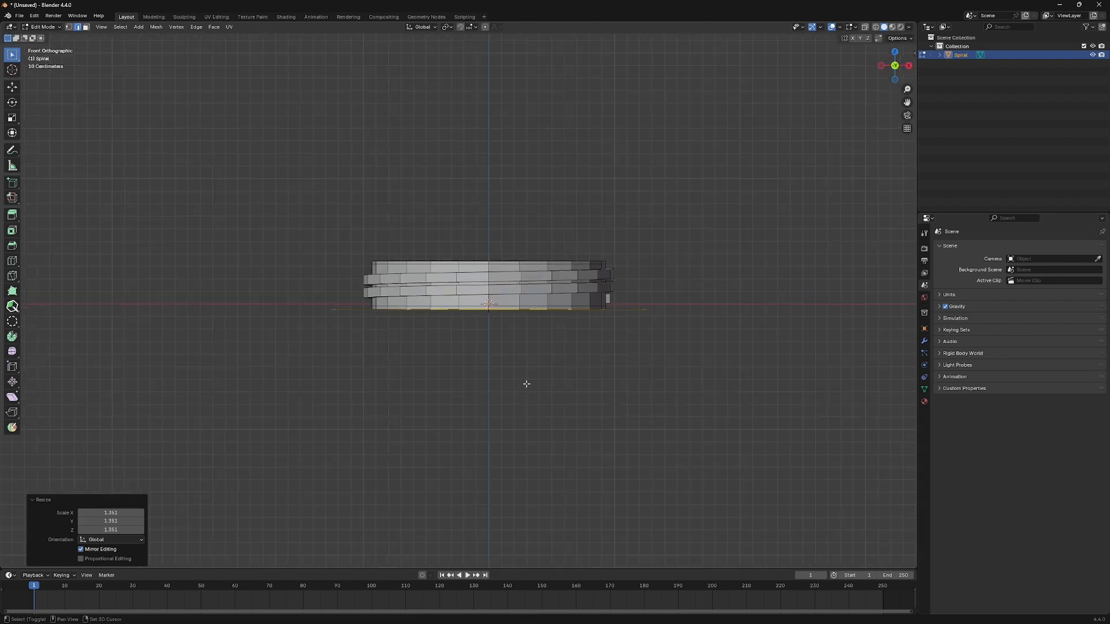
Extrude the shoulder's outer edge loop about 1.27 m straight down to form the jar body.
{"action": "scroll", "coordinate": [507, 354], "scroll_direction": "down", "scroll_amount": 2}
{"action": "key", "text": "e"}
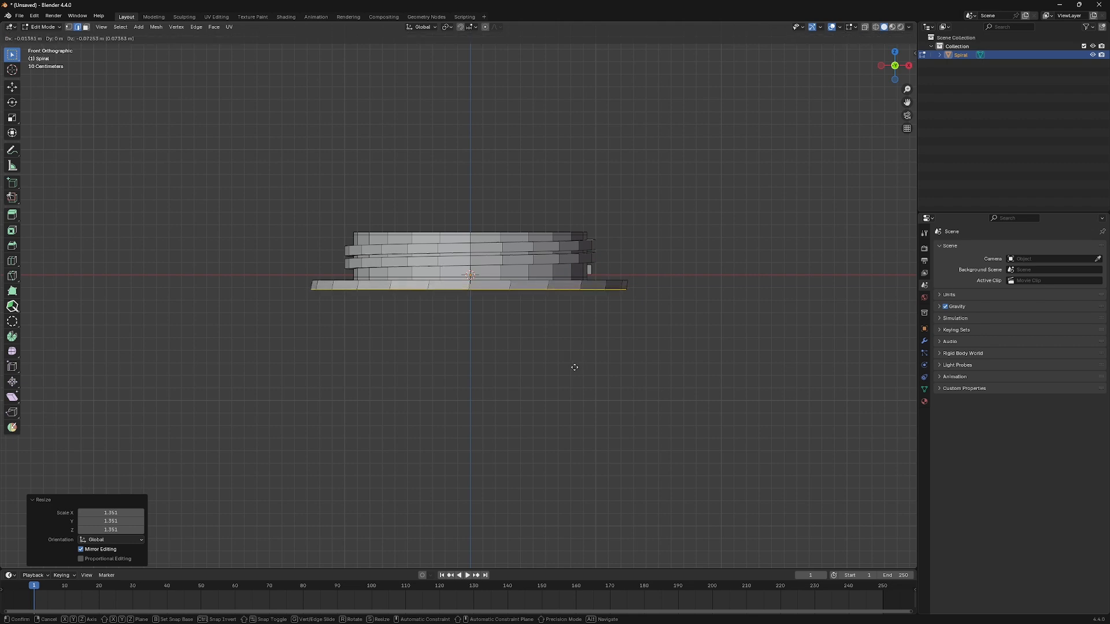
{"action": "left_click", "coordinate": [582, 514]}
{"action": "scroll", "coordinate": [584, 379], "scroll_direction": "down", "scroll_amount": 1}
Extrude the body's bottom edge loop inward as two concentric rings, scaling the second ring by 0.430.
{"action": "middle_click_drag", "start_coordinate": [585, 379], "coordinate": [565, 347]}
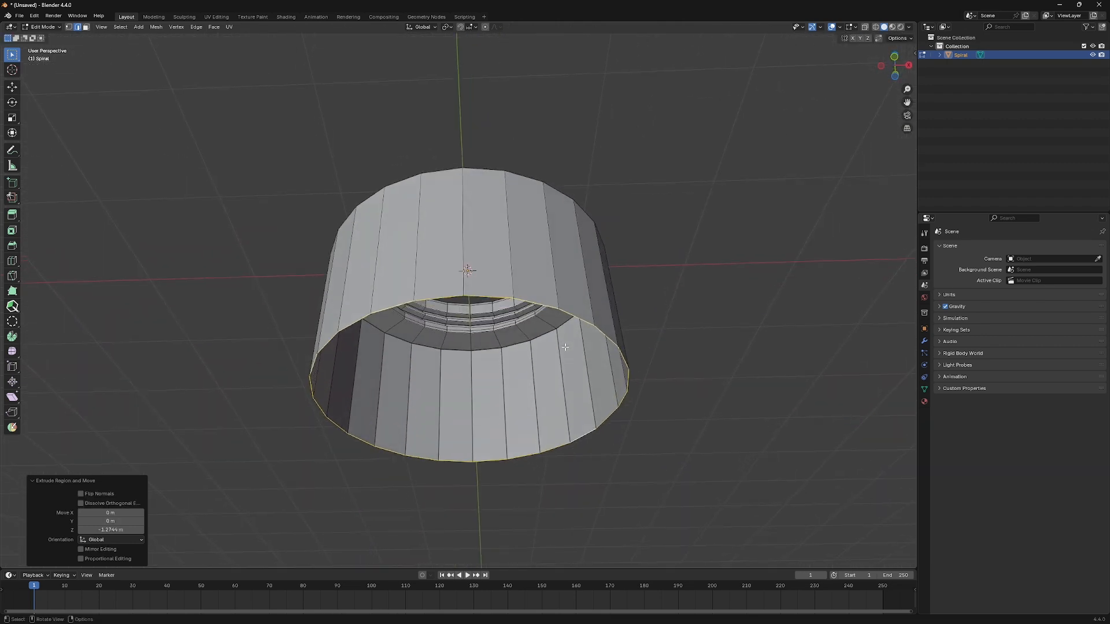
{"action": "key", "text": "e"}
{"action": "right_click", "coordinate": [720, 433]}
{"action": "key", "text": "s"}
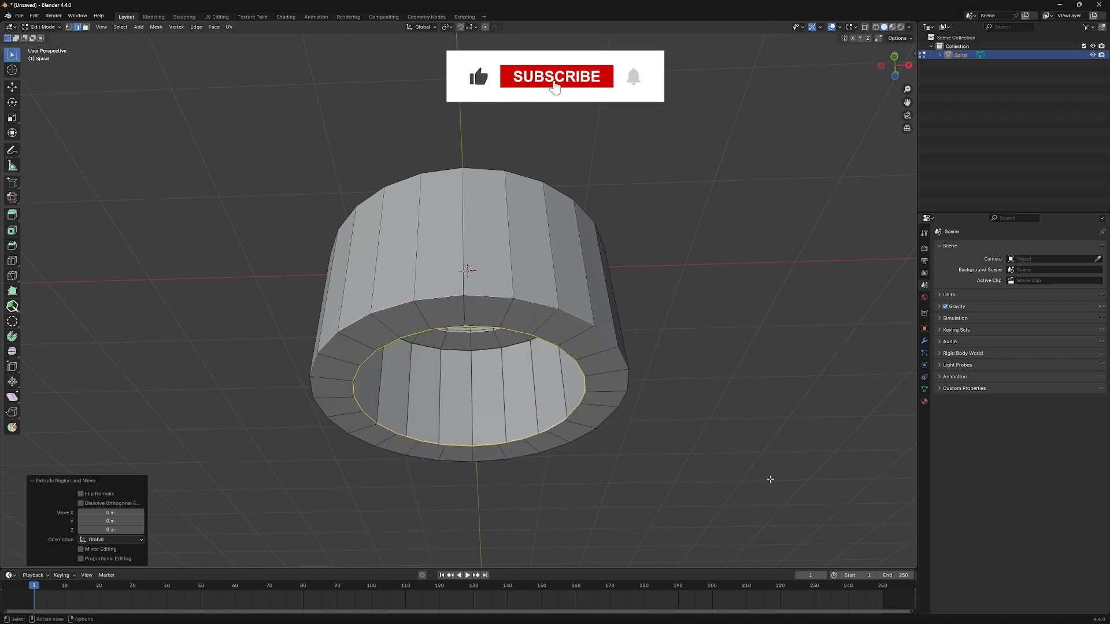
{"action": "left_click", "coordinate": [593, 439]}
Raise the innermost base loop about 0.052 m along Z and close its hole with Grid Fill.
{"action": "key", "text": "g"}
{"action": "key", "text": "z"}
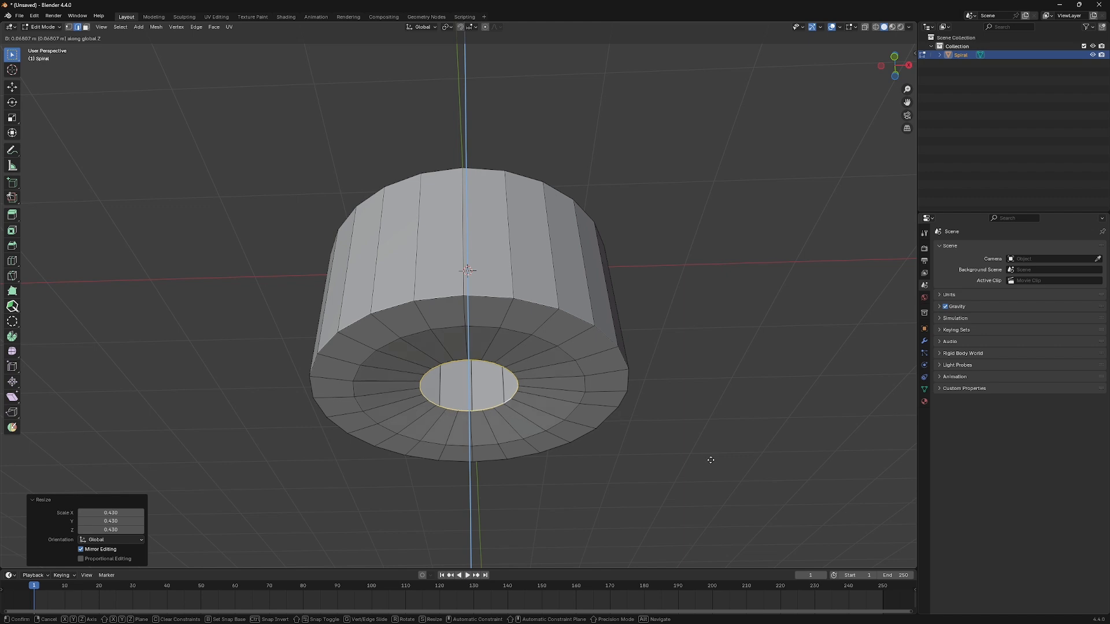
{"action": "left_click", "coordinate": [703, 466]}
{"action": "left_click", "coordinate": [214, 27]}
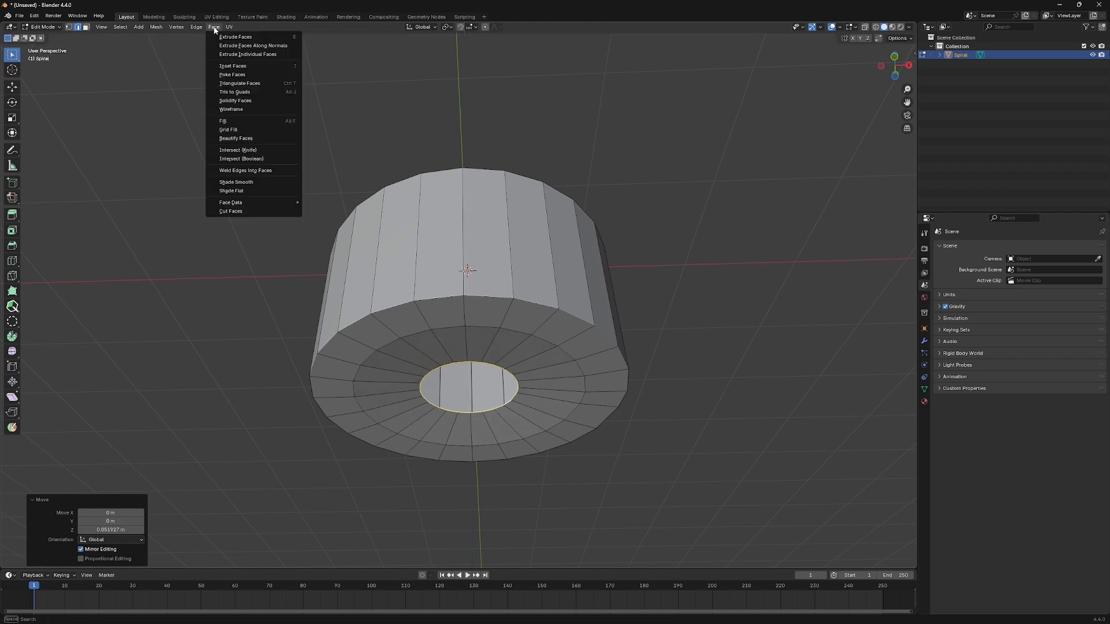
{"action": "left_click", "coordinate": [232, 130]}
Extrude the neck's top edge loop in place and scale it inward by about 0.88 to give the rim thickness.
{"action": "scroll", "coordinate": [587, 273], "scroll_direction": "down", "scroll_amount": 2}
{"action": "middle_click_drag", "start_coordinate": [586, 274], "coordinate": [563, 351]}
{"action": "scroll", "coordinate": [425, 262], "scroll_direction": "up", "scroll_amount": 2}
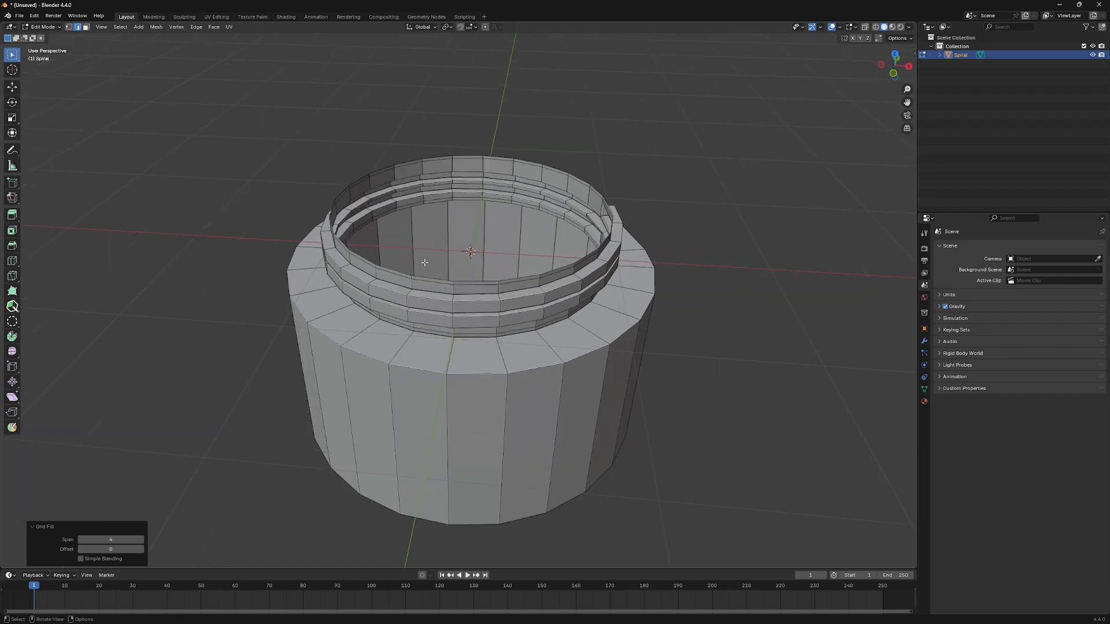
{"action": "middle_click_drag", "start_coordinate": [352, 254], "coordinate": [359, 206]}
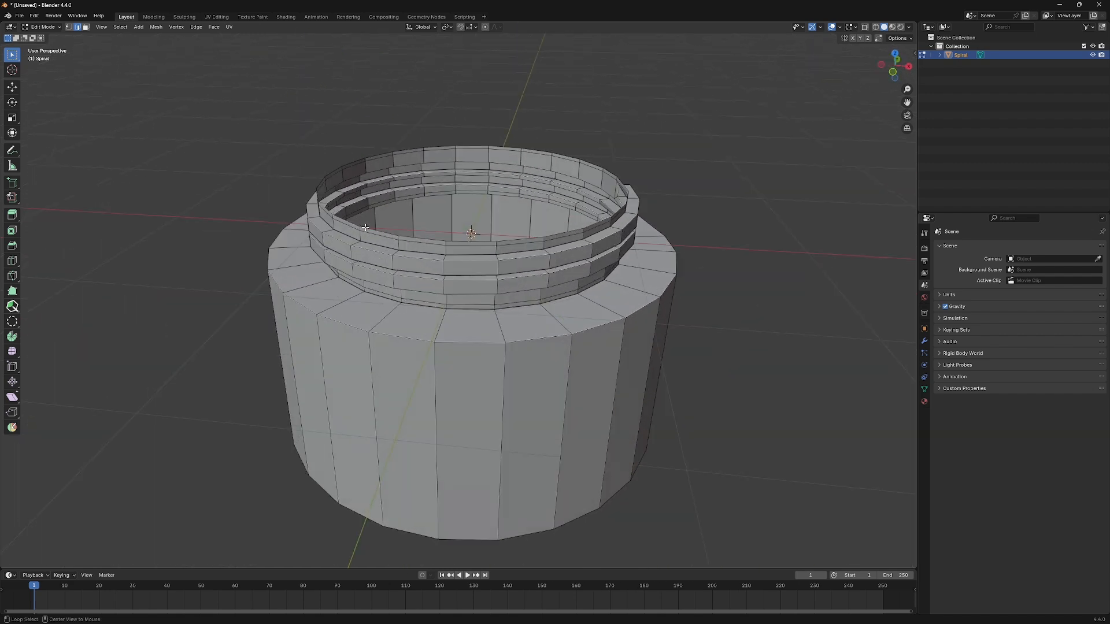
{"action": "left_click", "coordinate": [367, 228], "text": "alt"}
{"action": "middle_click_drag", "start_coordinate": [500, 225], "coordinate": [566, 254]}
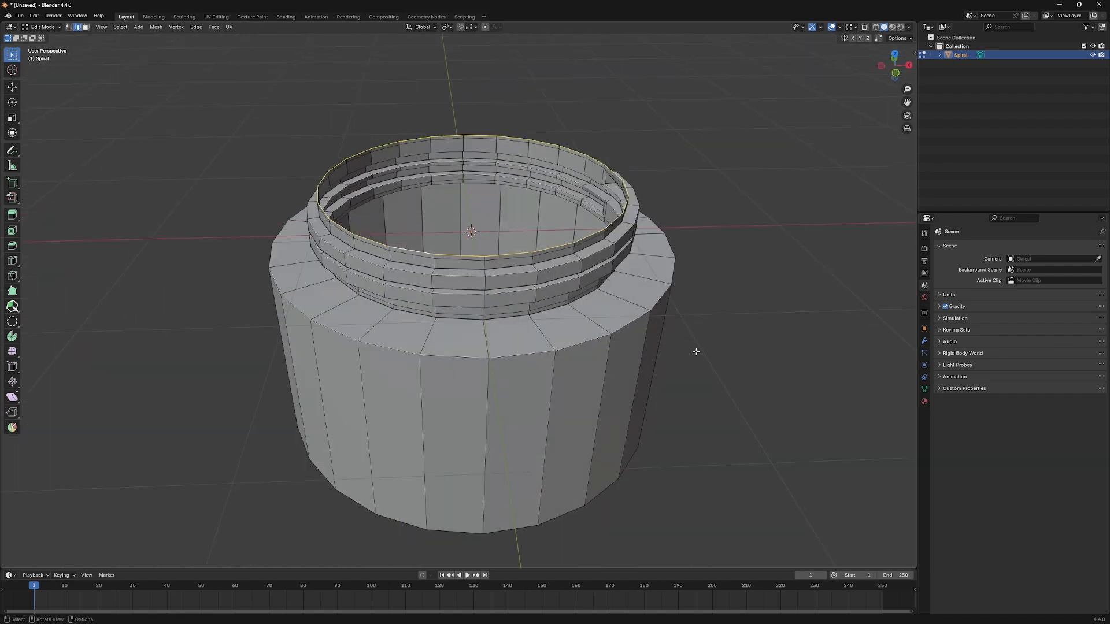
{"action": "key", "text": "e"}
{"action": "right_click", "coordinate": [728, 388]}
{"action": "key", "text": "s"}
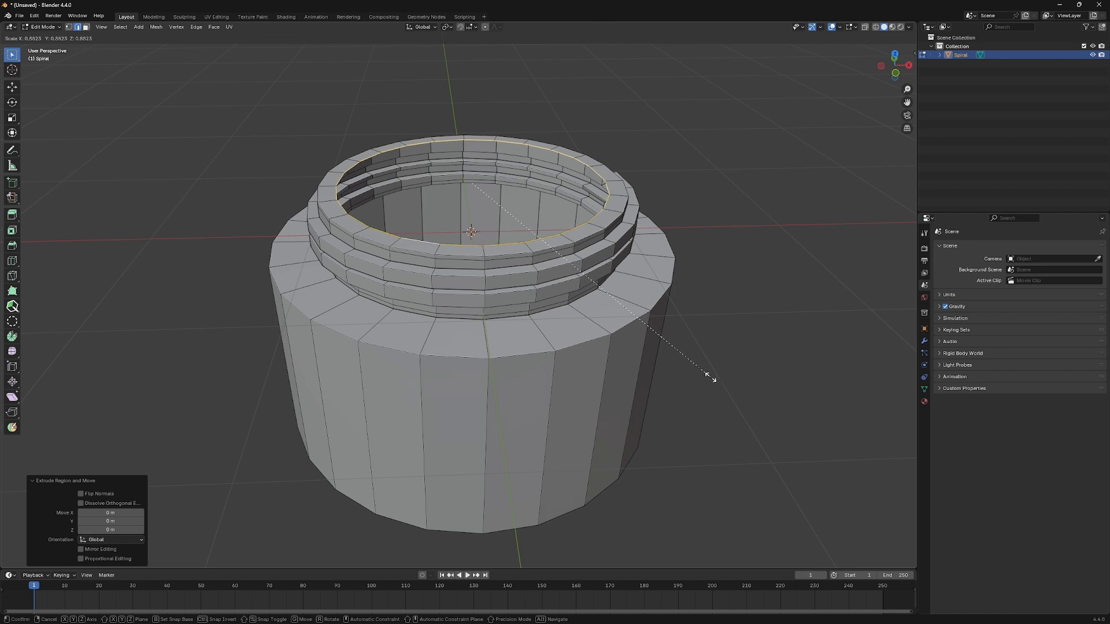
{"action": "left_click", "coordinate": [711, 377]}
Extrude the rim's inner edge loop about 0.82 m straight down inside the neck.
{"action": "middle_click_drag", "start_coordinate": [711, 377], "coordinate": [689, 345]}
{"action": "key", "text": "g"}
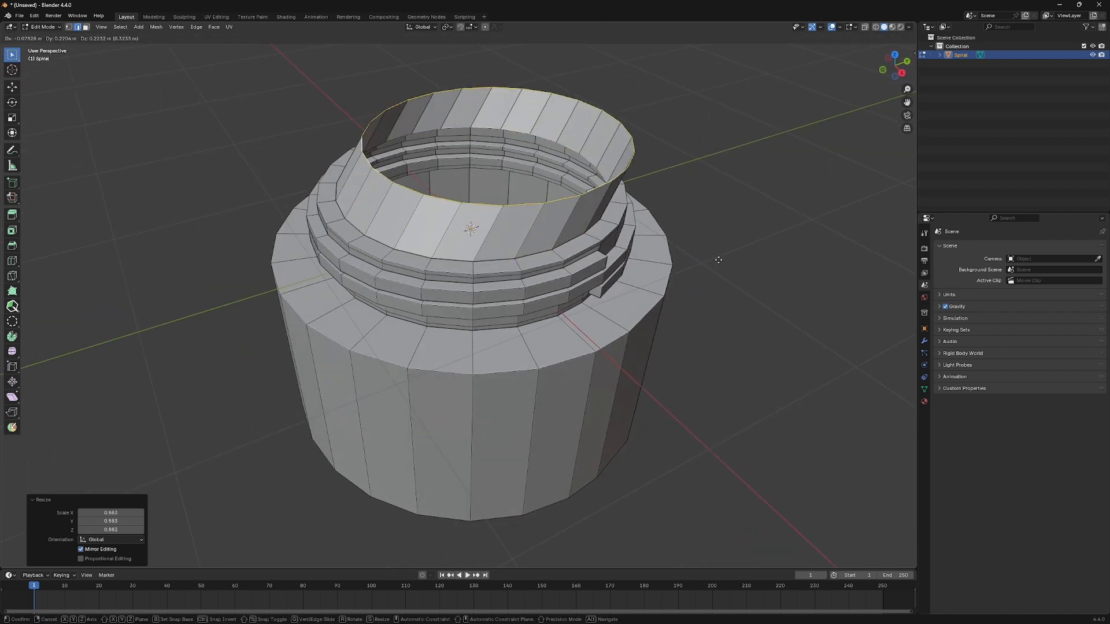
{"action": "key", "text": "z"}
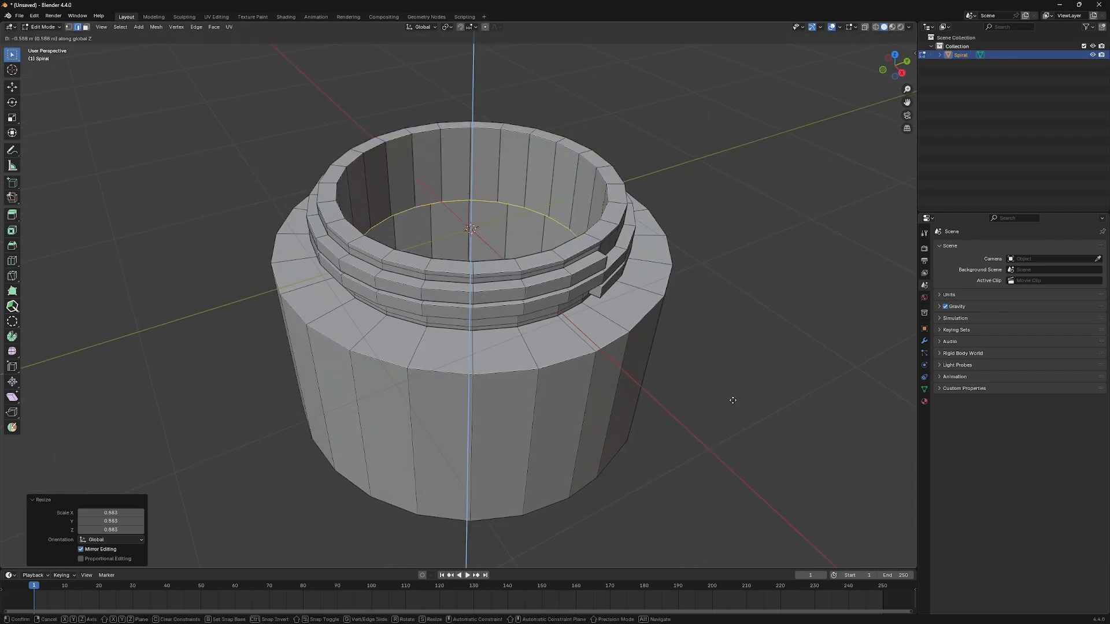
{"action": "left_click", "coordinate": [733, 405]}
Turn on X-ray in front view and raise the inner wall's bottom loop about 0.33 m along Z, just below the shoulder.
{"action": "middle_click_drag", "start_coordinate": [732, 404], "coordinate": [545, 265]}
{"action": "key", "text": "alt+z"}
{"action": "key", "text": "alt+z"}
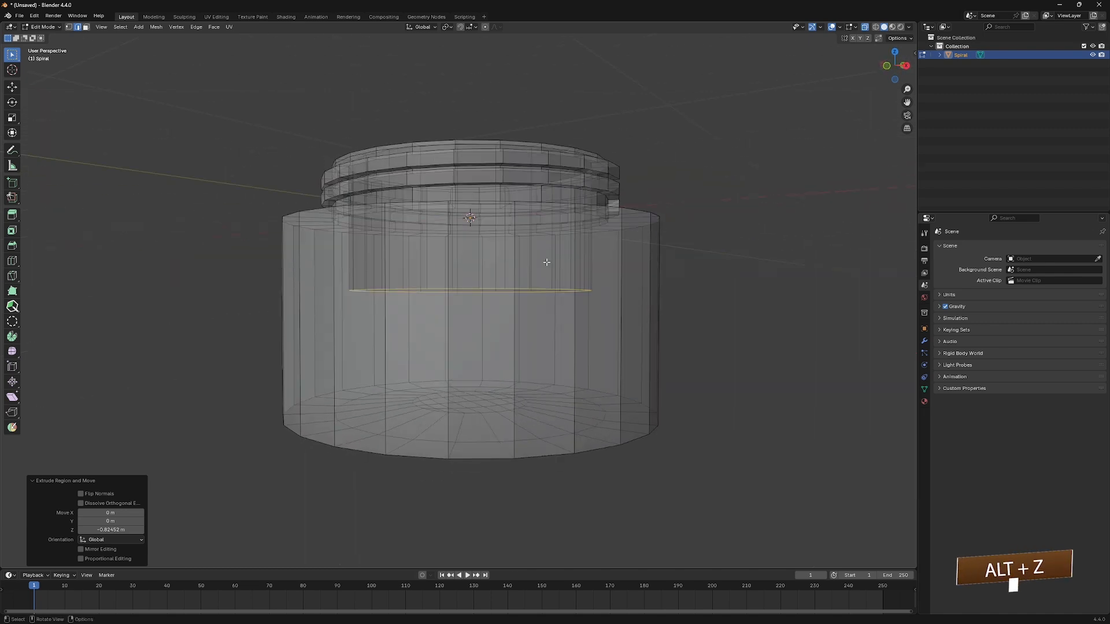
{"action": "key", "text": "KP_1"}
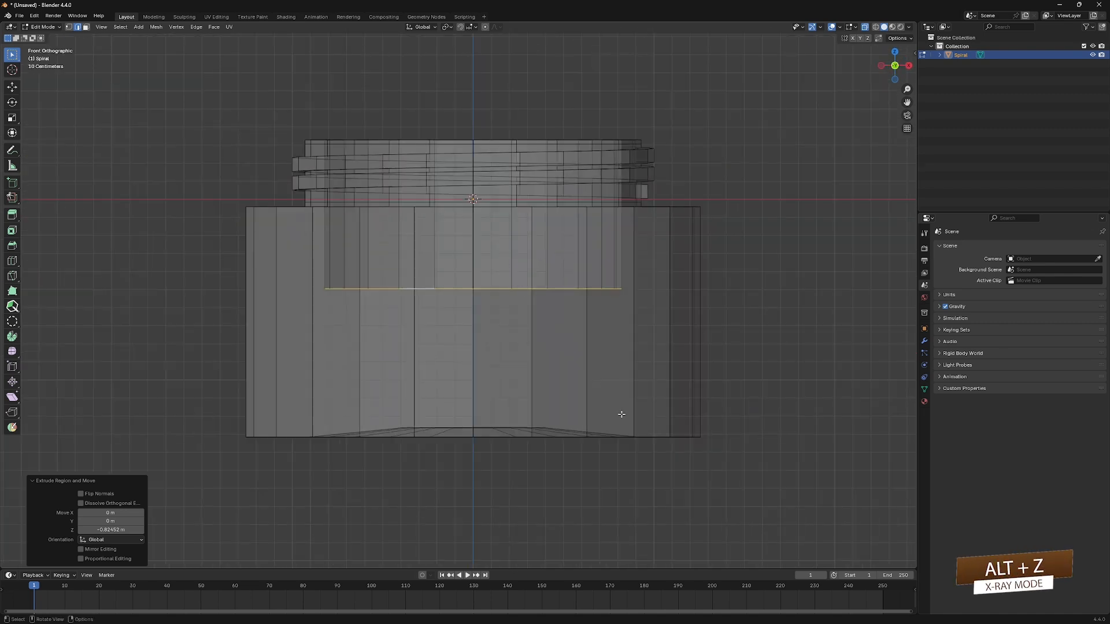
{"action": "key", "text": "g"}
{"action": "key", "text": "z"}
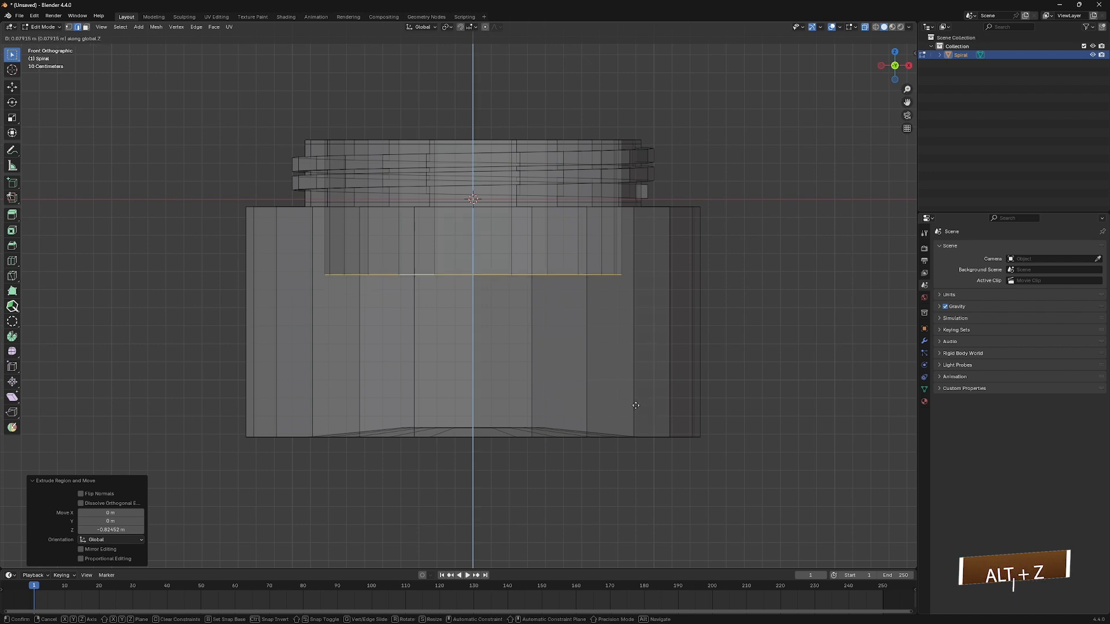
{"action": "left_click", "coordinate": [627, 371]}
{"action": "key", "text": "KP_1"}
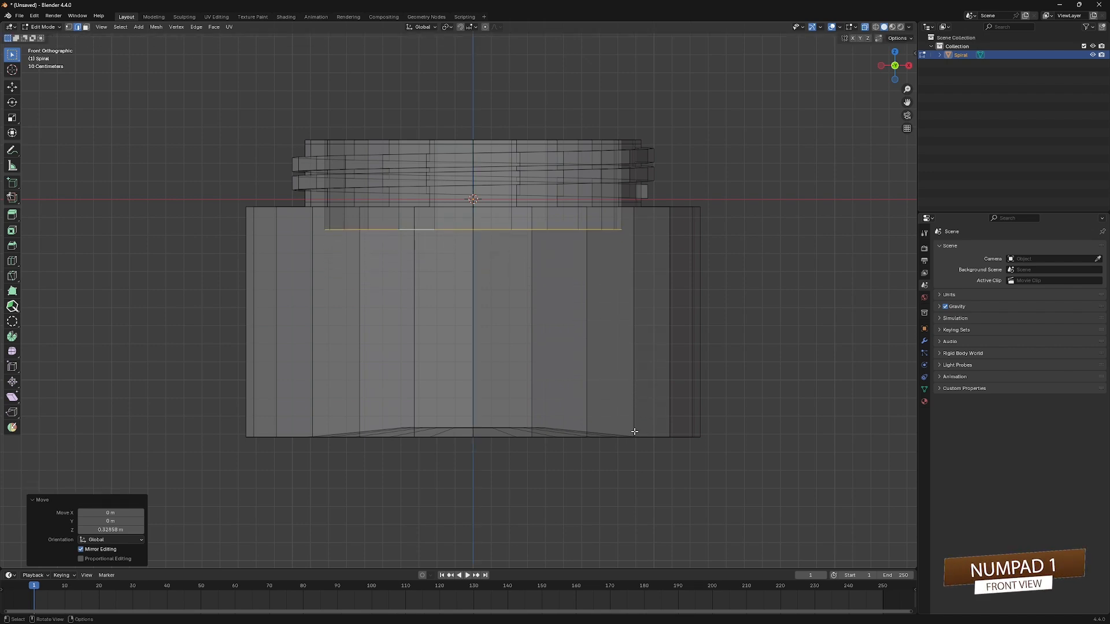
Extrude the inner neck's bottom loop in place and scale it outward by about 1.37, staying inside the body's outer wall.
{"action": "key", "text": "e"}
{"action": "right_click", "coordinate": [649, 411]}
{"action": "key", "text": "s"}
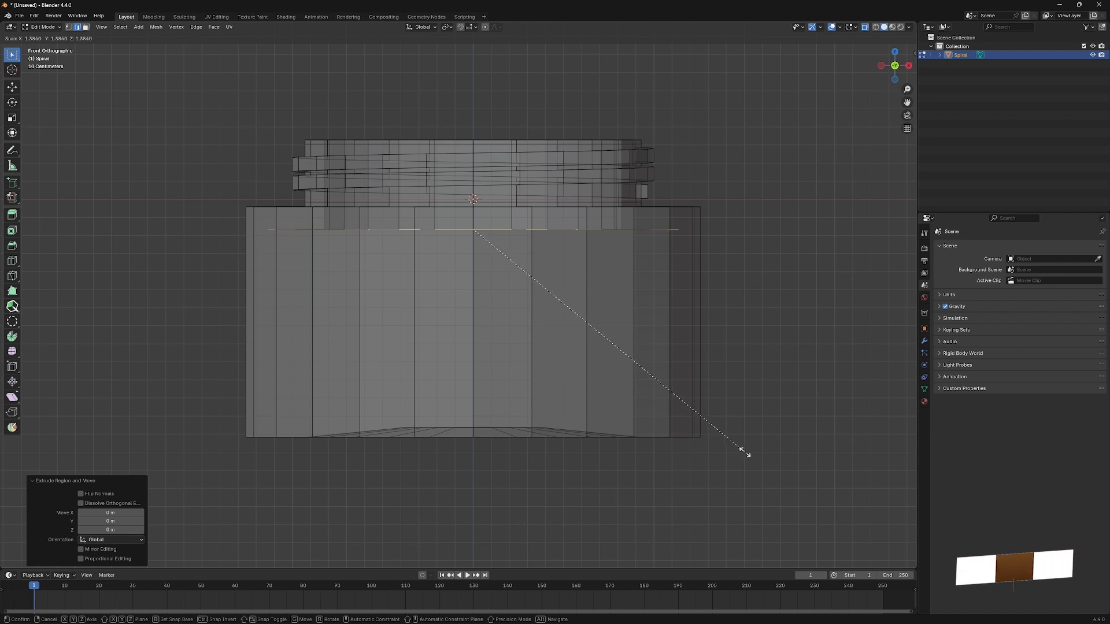
{"action": "left_click", "coordinate": [737, 446]}
Extrude the widened loop about 0.99 m straight down to form the body's inner wall, ending above the base.
{"action": "key", "text": "g"}
{"action": "key", "text": "z"}
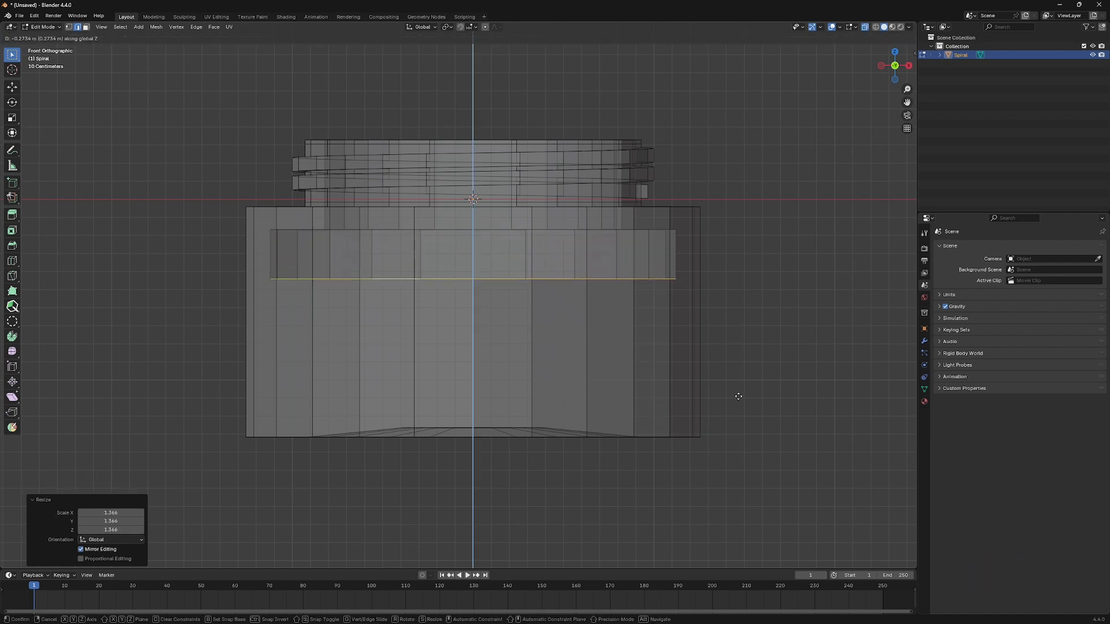
{"action": "left_click", "coordinate": [750, 502]}
{"action": "middle_click_drag", "start_coordinate": [724, 448], "coordinate": [770, 394]}
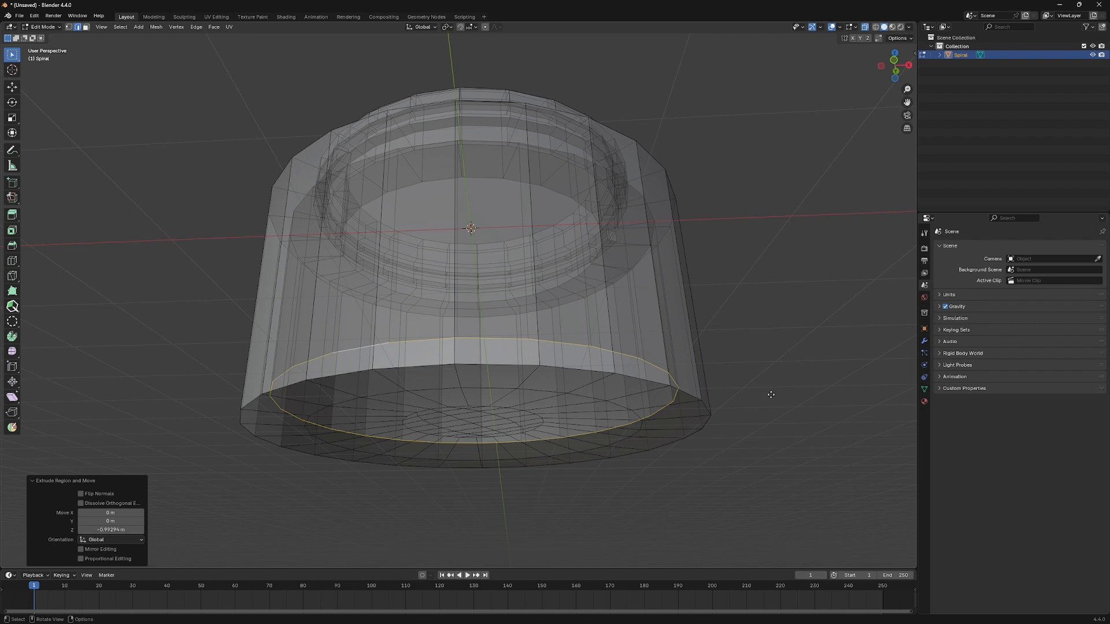
Extrude the inner wall's bottom loop inward as two concentric rings, scaling the innermost by 0.603 and shrinking it further towards the base's central ring.
{"action": "key", "text": "e"}
{"action": "right_click", "coordinate": [784, 358]}
{"action": "key", "text": "KP_1"}
{"action": "key", "text": "s"}
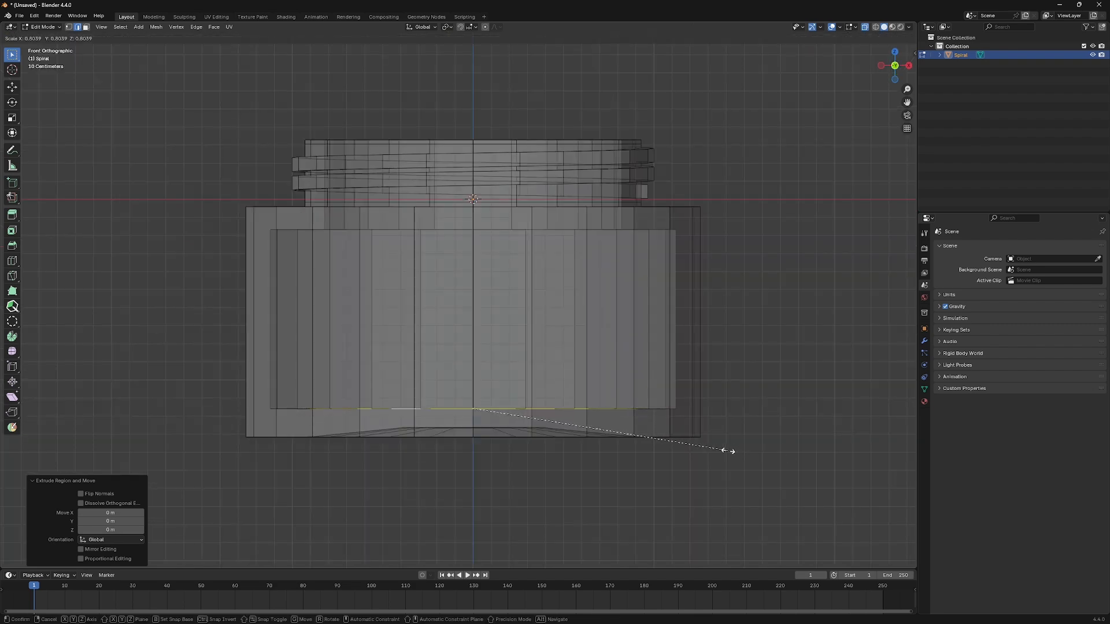
{"action": "left_click", "coordinate": [701, 441]}
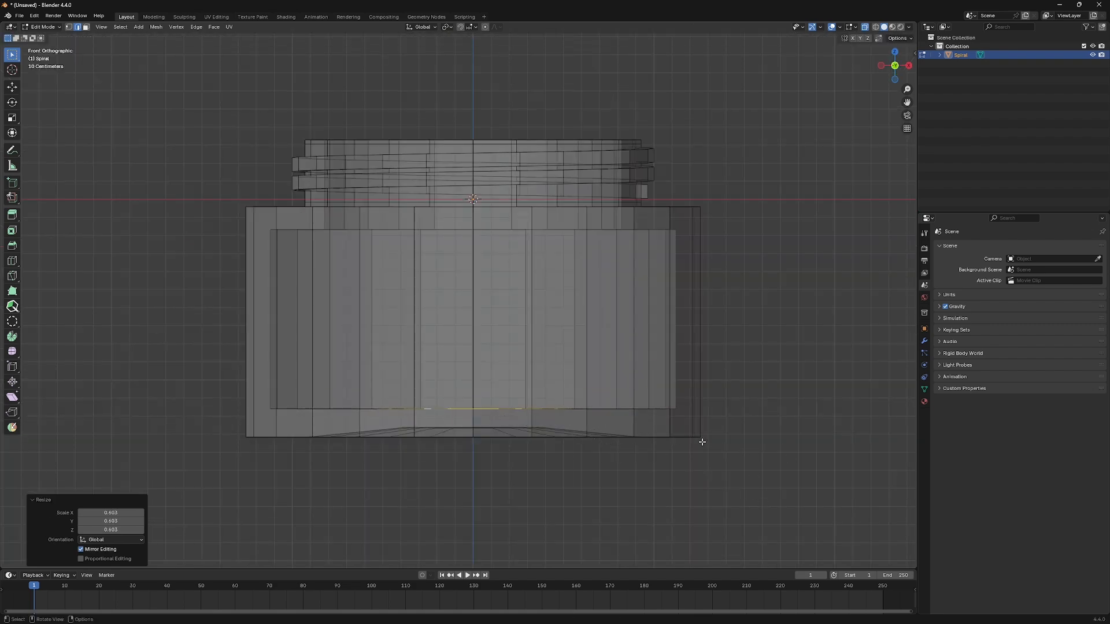
{"action": "middle_click_drag", "start_coordinate": [701, 441], "coordinate": [684, 347]}
{"action": "key", "text": "ctrl+KP_1"}
{"action": "key", "text": "s"}
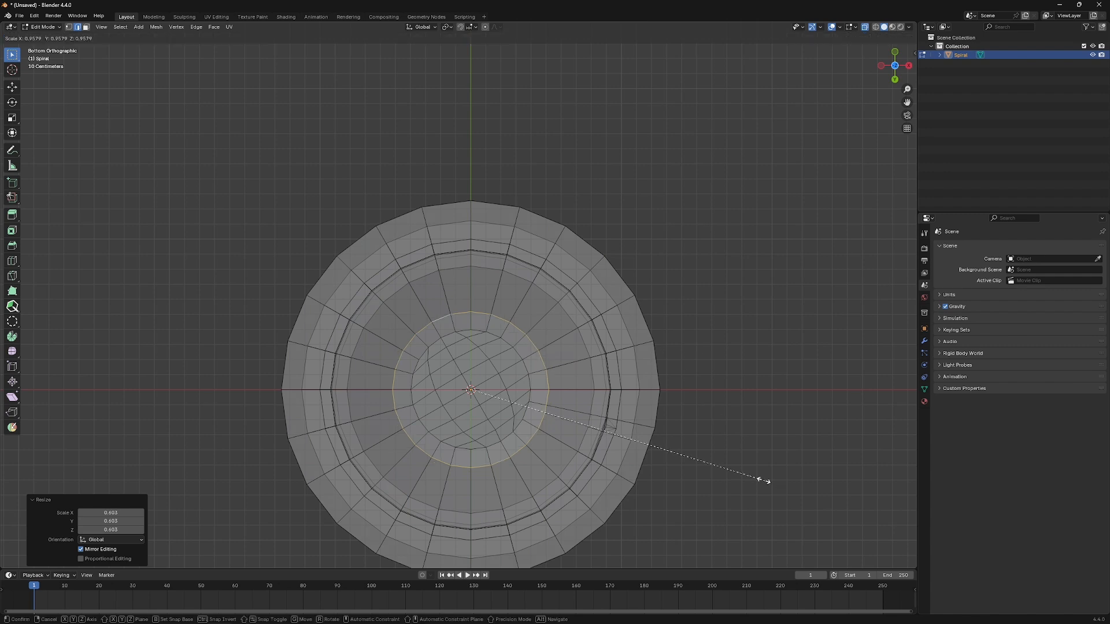
{"action": "left_click", "coordinate": [673, 451]}
Raise the innermost floor loop about 0.034 m along Z, close its hole with Grid Fill and turn off X-ray.
{"action": "middle_click_drag", "start_coordinate": [674, 451], "coordinate": [671, 439]}
{"action": "key", "text": "e"}
{"action": "left_click", "coordinate": [678, 438]}
{"action": "left_click", "coordinate": [214, 27]}
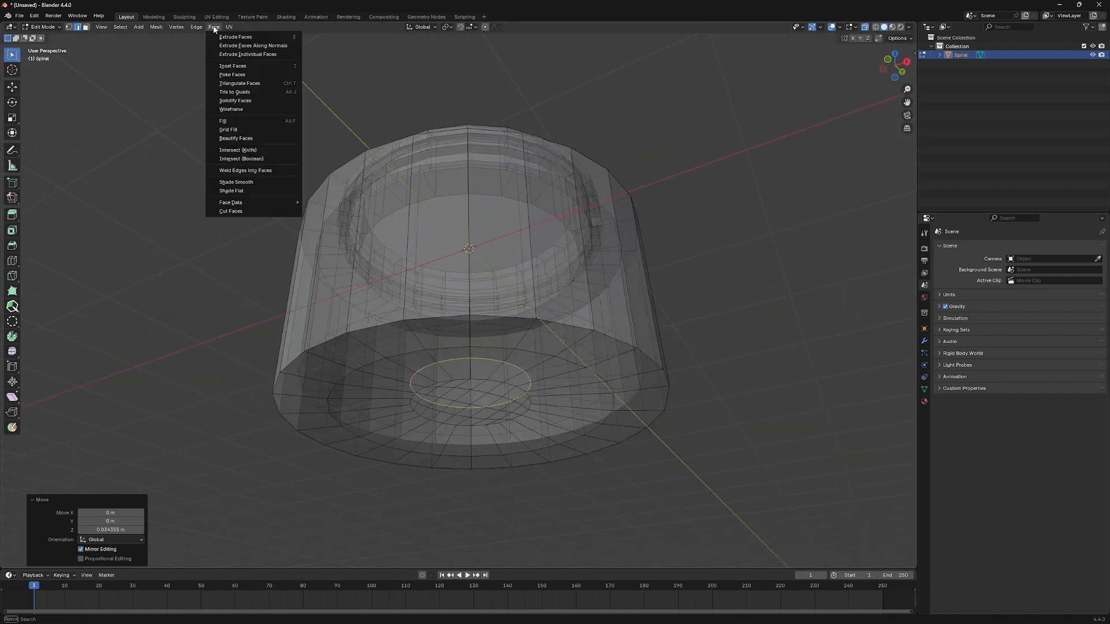
{"action": "left_click", "coordinate": [233, 129]}
{"action": "middle_click_drag", "start_coordinate": [549, 228], "coordinate": [525, 312]}
{"action": "key", "text": "alt+z"}
{"action": "scroll", "coordinate": [525, 258], "scroll_direction": "down", "scroll_amount": 1}
{"action": "middle_click_drag", "start_coordinate": [525, 258], "coordinate": [441, 300]}
Return to Object Mode and add a Subdivision Surface modifier to the jar.
{"action": "key", "text": "Tab"}
{"action": "left_click", "coordinate": [924, 341]}
{"action": "left_click", "coordinate": [998, 248]}
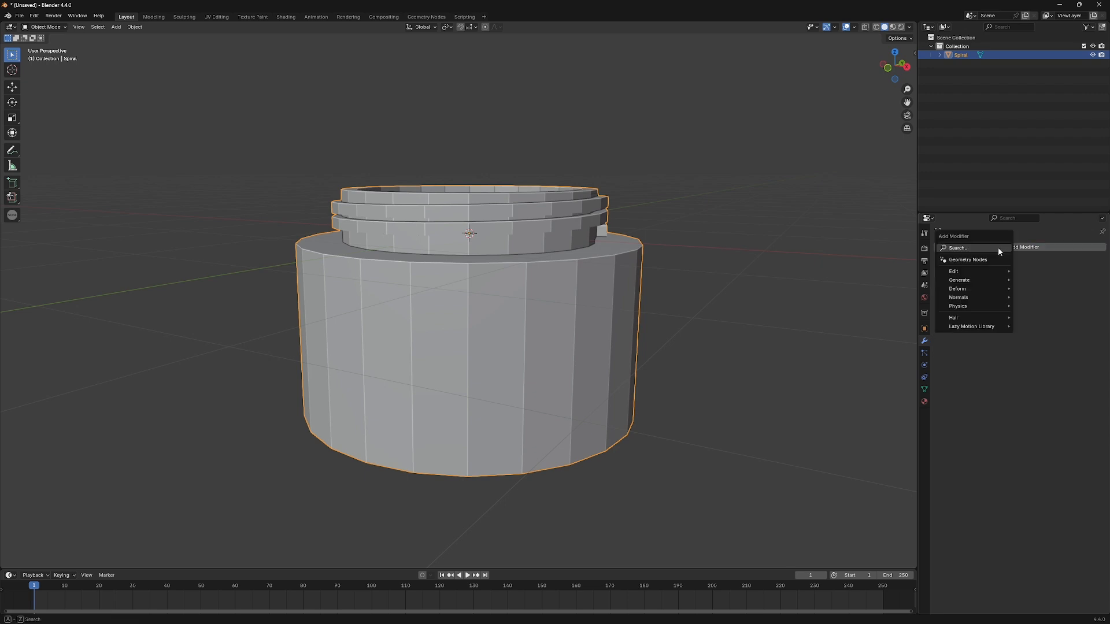
{"action": "mouse_move", "coordinate": [979, 280]}
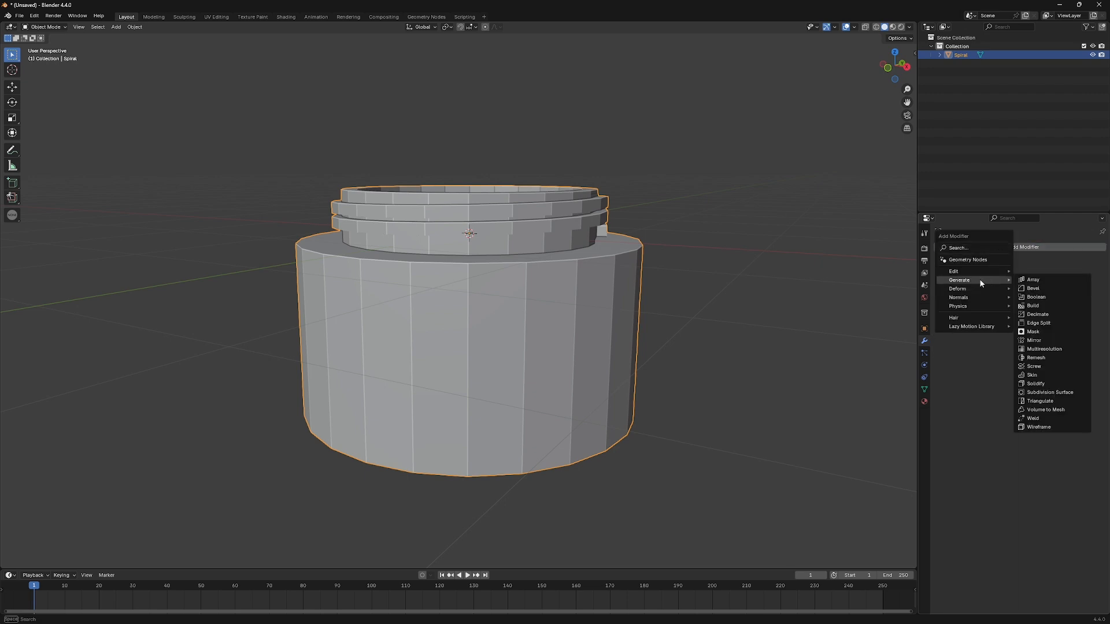
{"action": "left_click", "coordinate": [1049, 393]}
{"action": "middle_click_drag", "start_coordinate": [442, 297], "coordinate": [500, 278]}
{"action": "scroll", "coordinate": [504, 265], "scroll_direction": "up", "scroll_amount": 2}
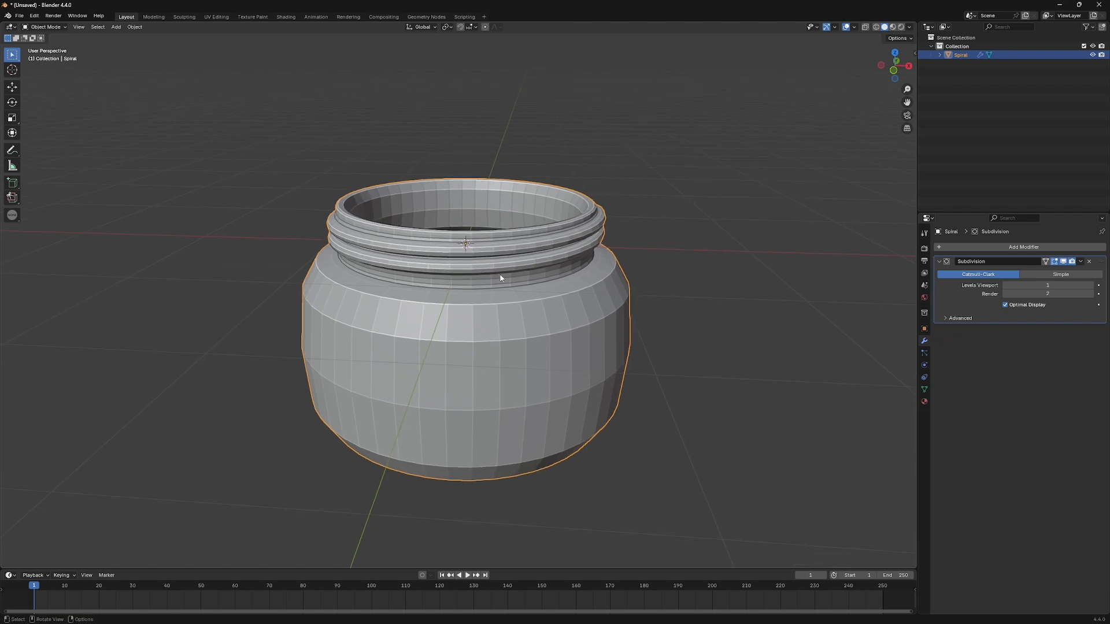
Apply Shade Smooth to the jar.
{"action": "right_click", "coordinate": [501, 280]}
{"action": "left_click", "coordinate": [477, 300]}
{"action": "scroll", "coordinate": [494, 322], "scroll_direction": "down", "scroll_amount": 2}
{"action": "scroll", "coordinate": [494, 323], "scroll_direction": "down", "scroll_amount": 1}
{"action": "middle_click_drag", "start_coordinate": [494, 321], "coordinate": [474, 301]}
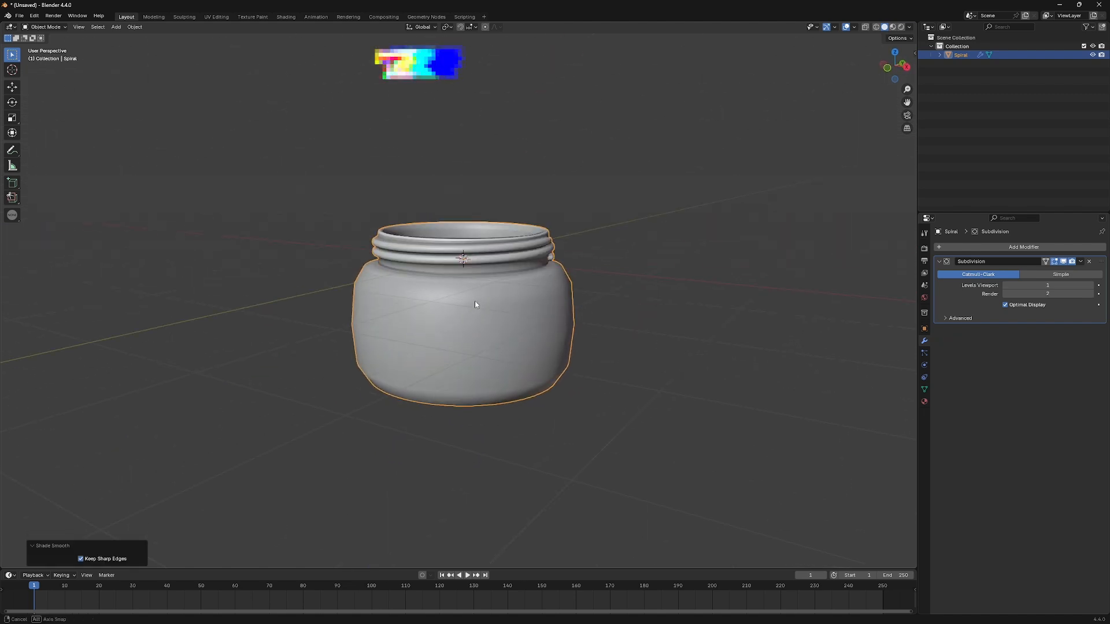
Hide the subdivision in the viewport and bevel the shoulder's outer edge loop about 0.03 m with two segments in Edit Mode.
{"action": "left_click", "coordinate": [1064, 261]}
{"action": "key", "text": "Tab"}
{"action": "scroll", "coordinate": [525, 306], "scroll_direction": "up", "scroll_amount": 2}
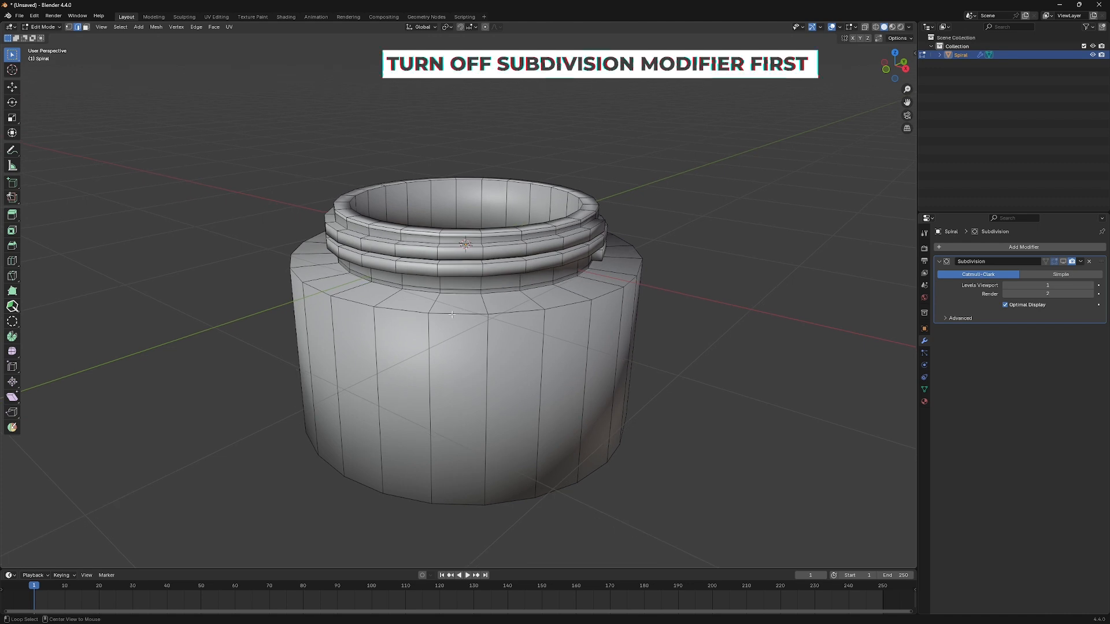
{"action": "left_click", "coordinate": [451, 285], "text": "alt"}
{"action": "middle_click_drag", "start_coordinate": [473, 340], "coordinate": [578, 347]}
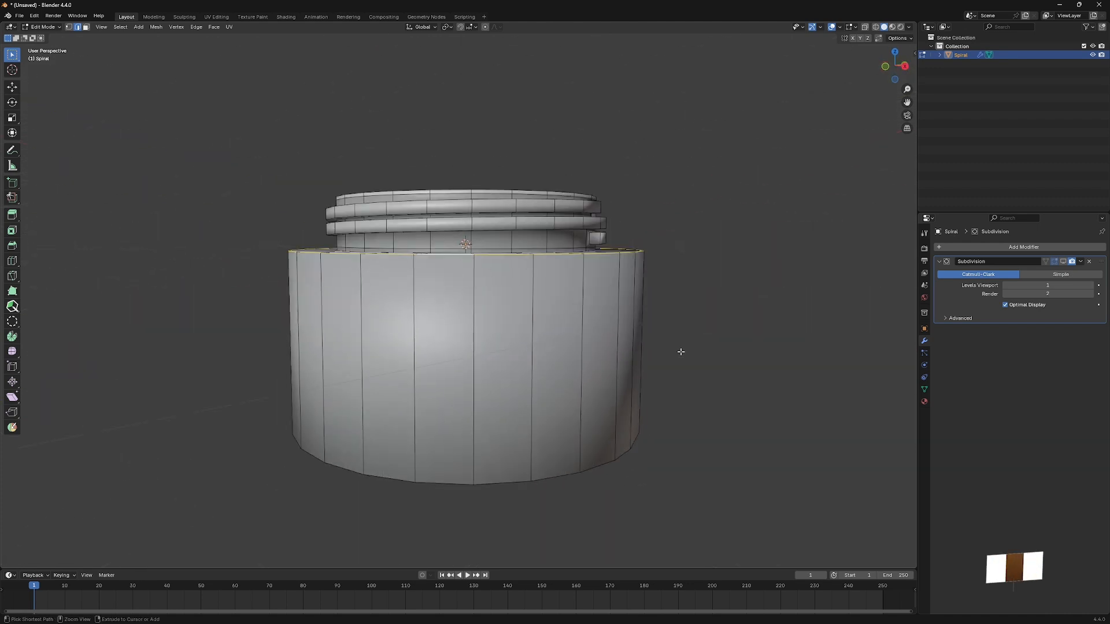
{"action": "key", "text": "ctrl+b"}
{"action": "scroll", "coordinate": [716, 360], "scroll_direction": "up", "scroll_amount": 1}
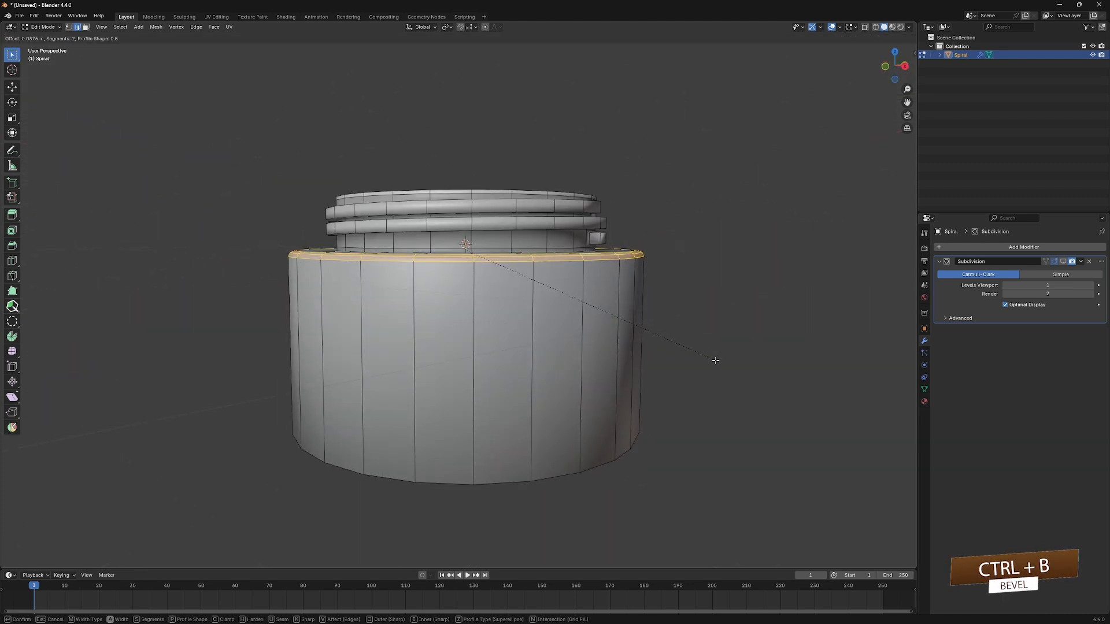
{"action": "left_click", "coordinate": [715, 361]}
Bevel the outer edge loop around the jar's base about 0.043 m with two segments.
{"action": "middle_click_drag", "start_coordinate": [480, 405], "coordinate": [463, 291]}
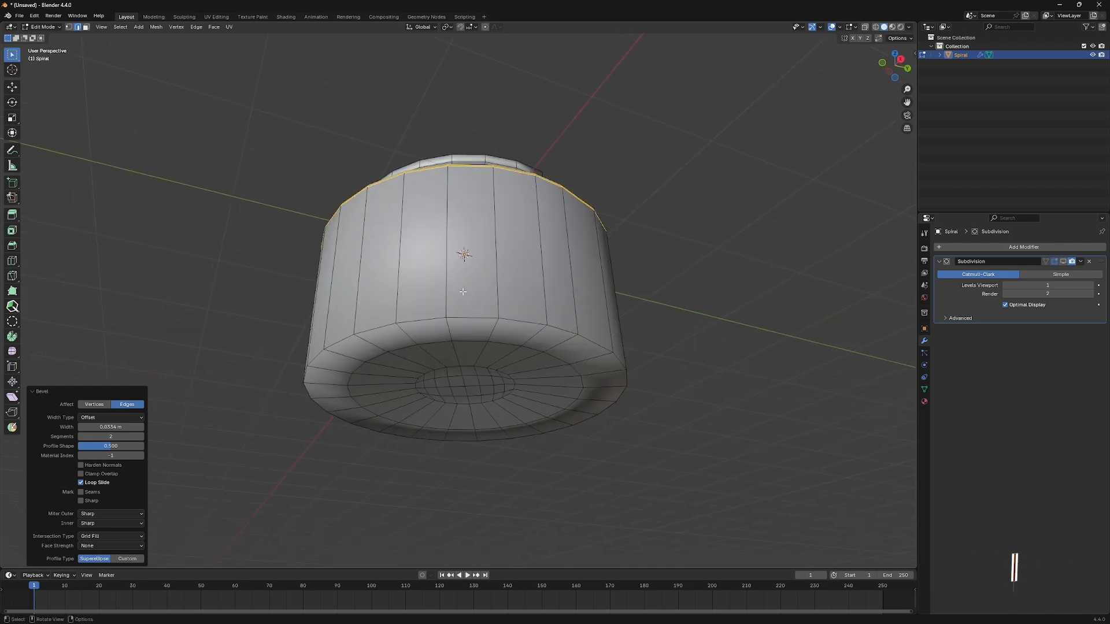
{"action": "left_click", "coordinate": [418, 321], "text": "alt"}
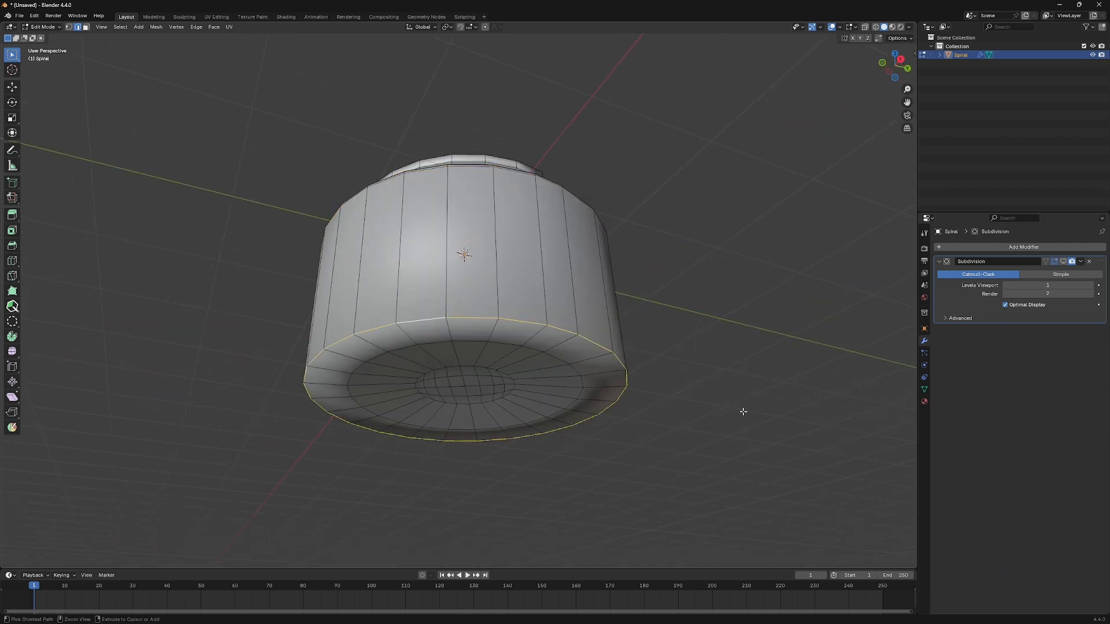
{"action": "key", "text": "ctrl+b"}
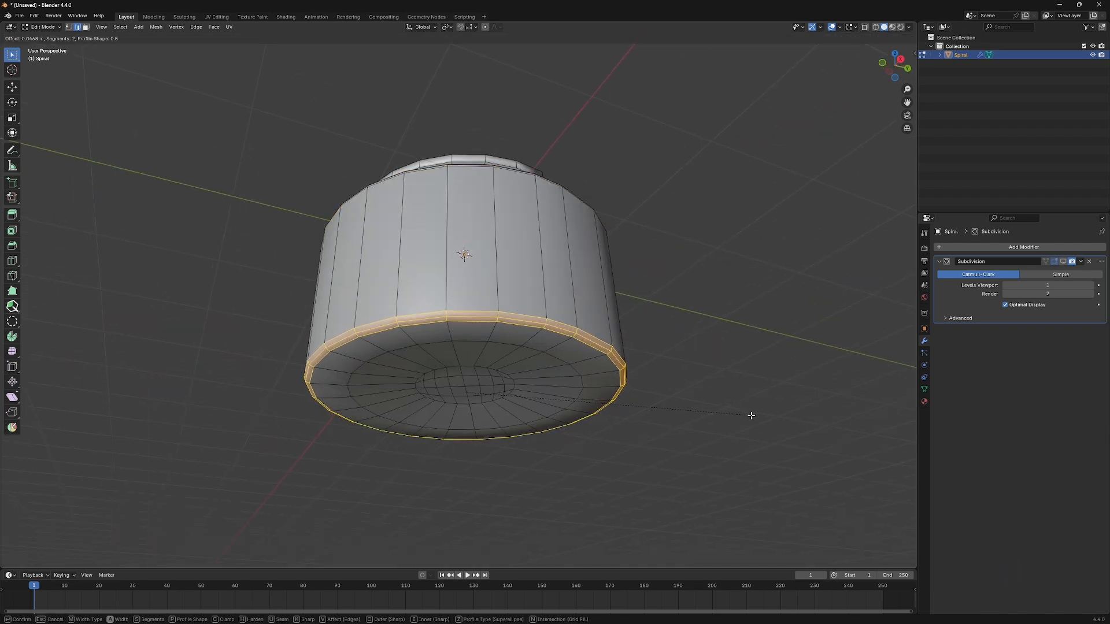
{"action": "left_click", "coordinate": [750, 415]}
{"action": "scroll", "coordinate": [530, 293], "scroll_direction": "down", "scroll_amount": 2}
{"action": "middle_click_drag", "start_coordinate": [530, 292], "coordinate": [514, 398]}
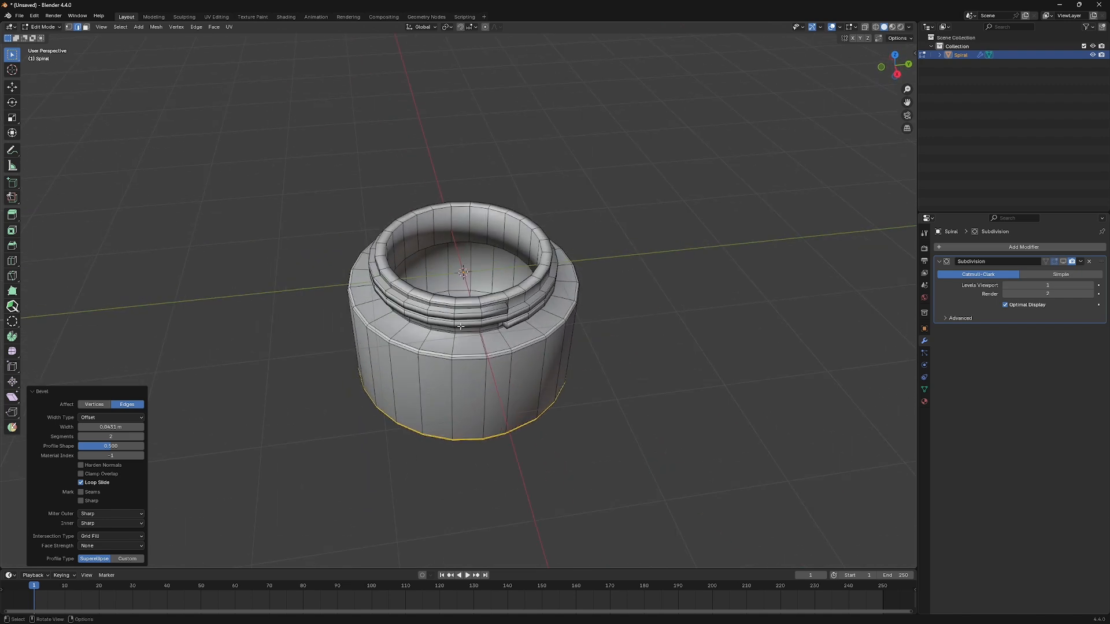
Add a loop cut around the neck's inner wall and slide it close to the rim, with a factor of 0.922.
{"action": "scroll", "coordinate": [404, 278], "scroll_direction": "up", "scroll_amount": 5}
{"action": "middle_click_drag", "start_coordinate": [301, 194], "coordinate": [338, 195]}
{"action": "key", "text": "ctrl+r"}
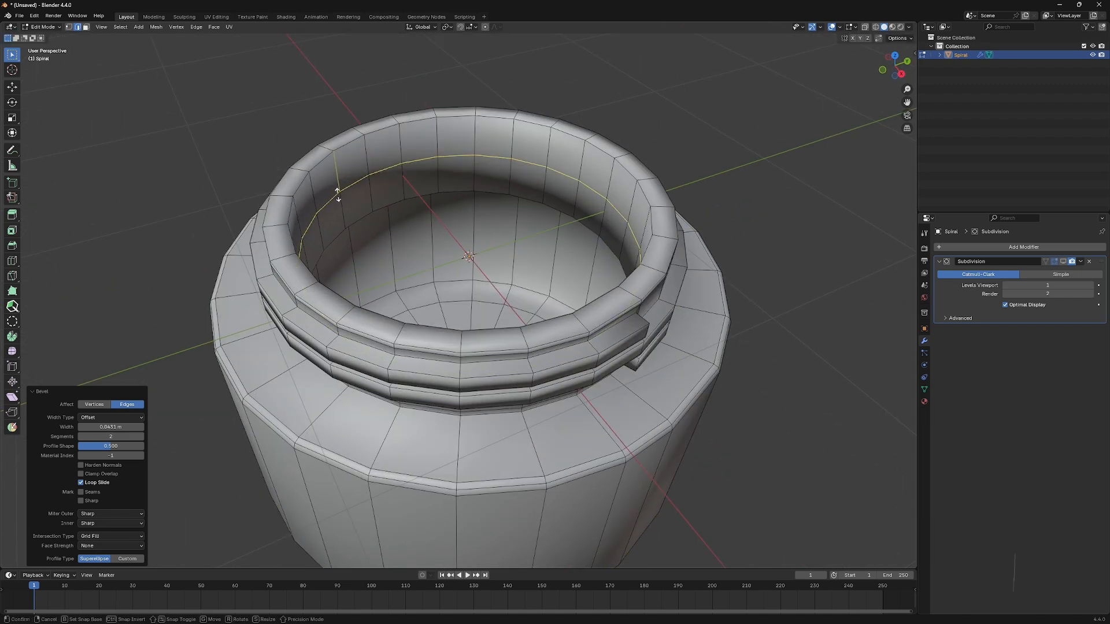
{"action": "left_click", "coordinate": [340, 185]}
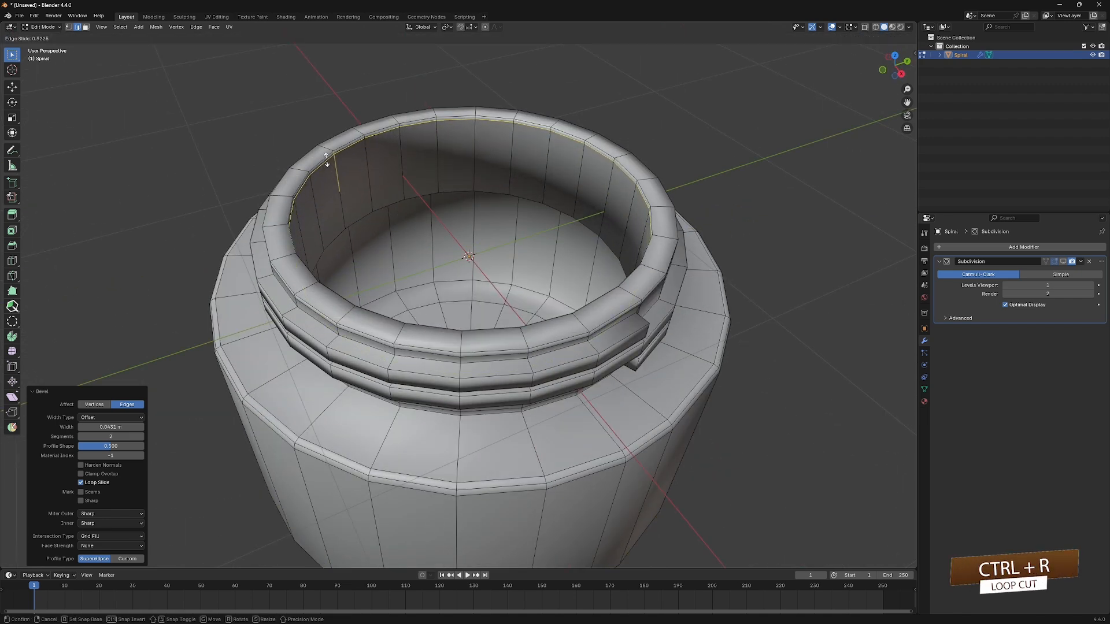
{"action": "left_click", "coordinate": [327, 159]}
Add a centred loop cut on the rim's top face and bevel it about 0.029 m with one segment.
{"action": "middle_click_drag", "start_coordinate": [327, 159], "coordinate": [277, 242]}
{"action": "key", "text": "ctrl+r"}
{"action": "left_click", "coordinate": [276, 242]}
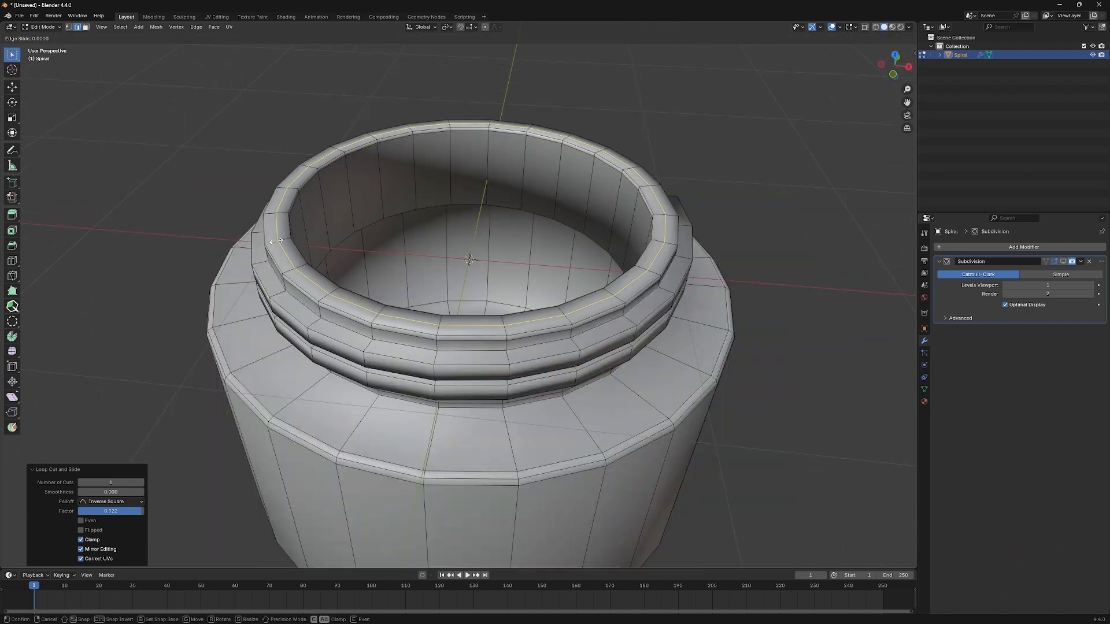
{"action": "right_click", "coordinate": [359, 239]}
{"action": "key", "text": "ctrl+b"}
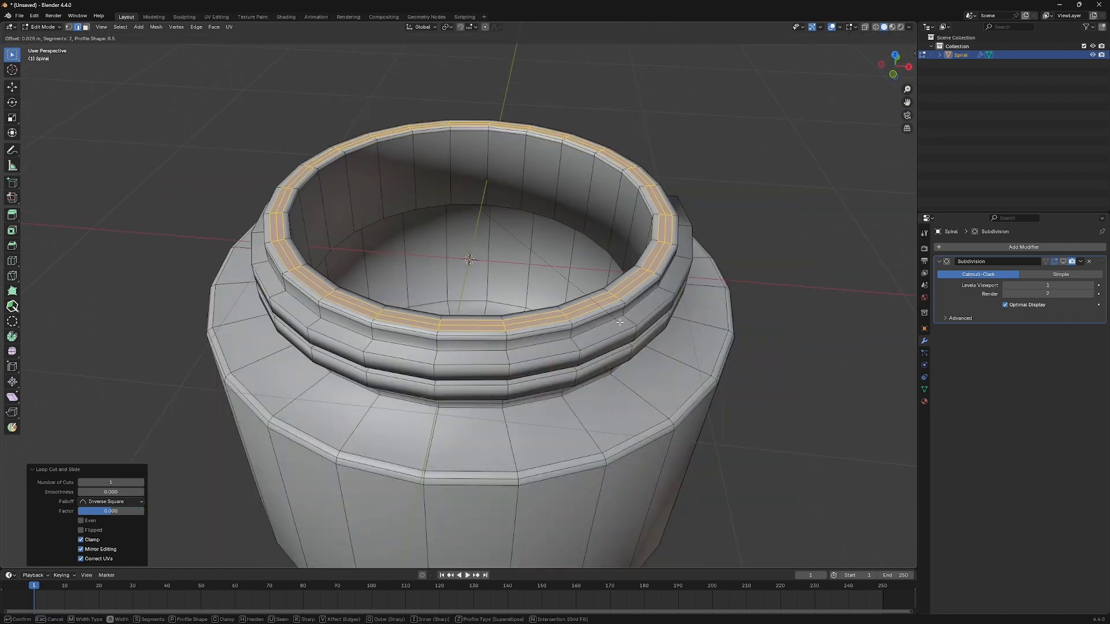
{"action": "left_click", "coordinate": [620, 323]}
{"action": "scroll", "coordinate": [555, 324], "scroll_direction": "down", "scroll_amount": 2}
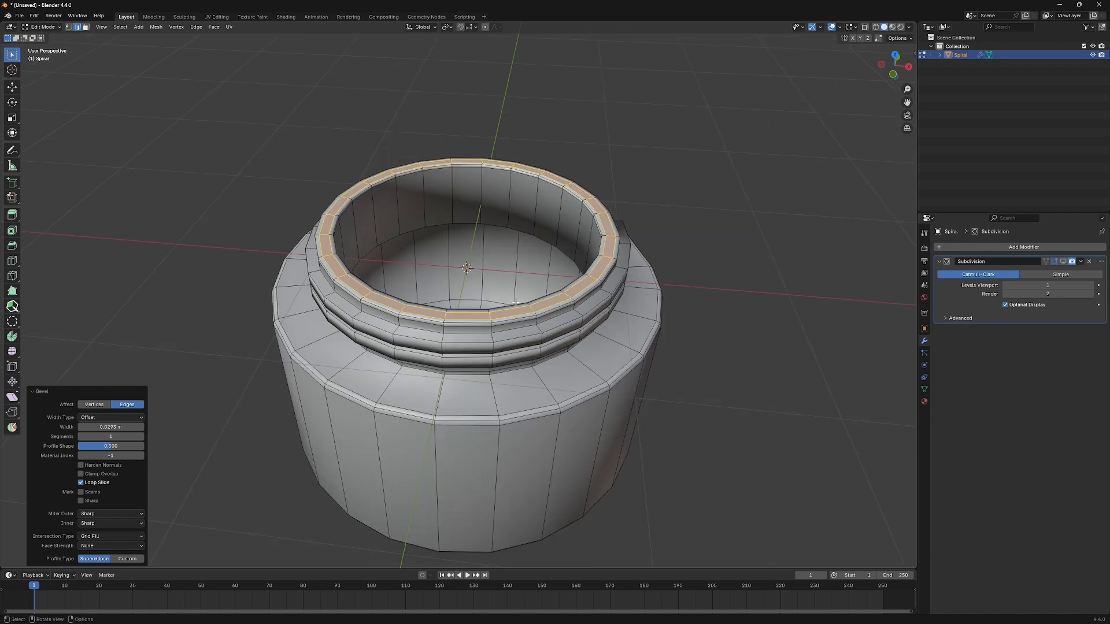
Show the subdivision in the viewport in Object Mode and inspect the smoothed rim, thread and shoulder edges.
{"action": "key", "text": "Tab"}
{"action": "middle_click_drag", "start_coordinate": [489, 326], "coordinate": [457, 292]}
{"action": "left_click", "coordinate": [1063, 261]}
{"action": "middle_click_drag", "start_coordinate": [601, 306], "coordinate": [471, 325]}
{"action": "scroll", "coordinate": [466, 347], "scroll_direction": "up", "scroll_amount": 4}
{"action": "scroll", "coordinate": [467, 354], "scroll_direction": "down", "scroll_amount": 3}
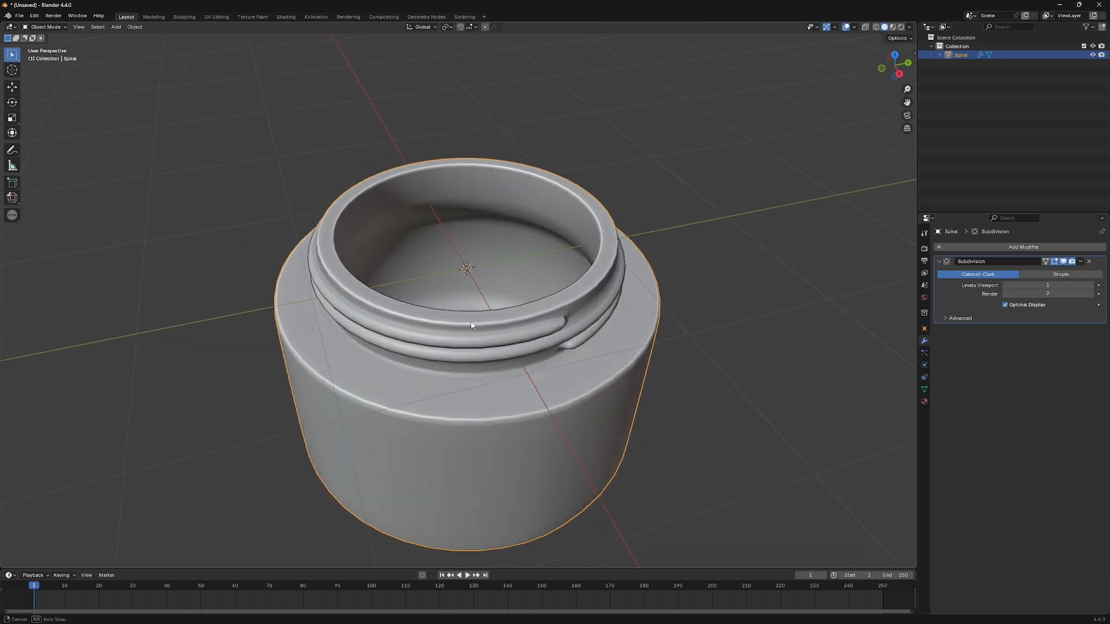
Hide the subdivision again and bevel the edge loop where the inner wall meets the floor about 0.045 m with two segments.
{"action": "left_click", "coordinate": [1063, 262]}
{"action": "key", "text": "Tab"}
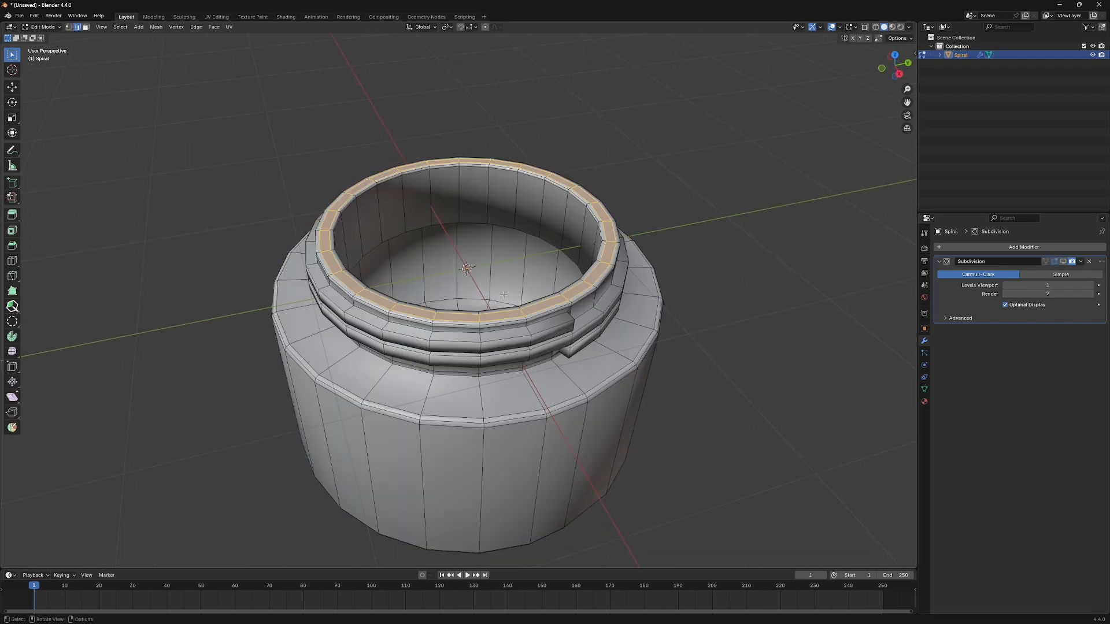
{"action": "middle_click_drag", "start_coordinate": [599, 293], "coordinate": [425, 262]}
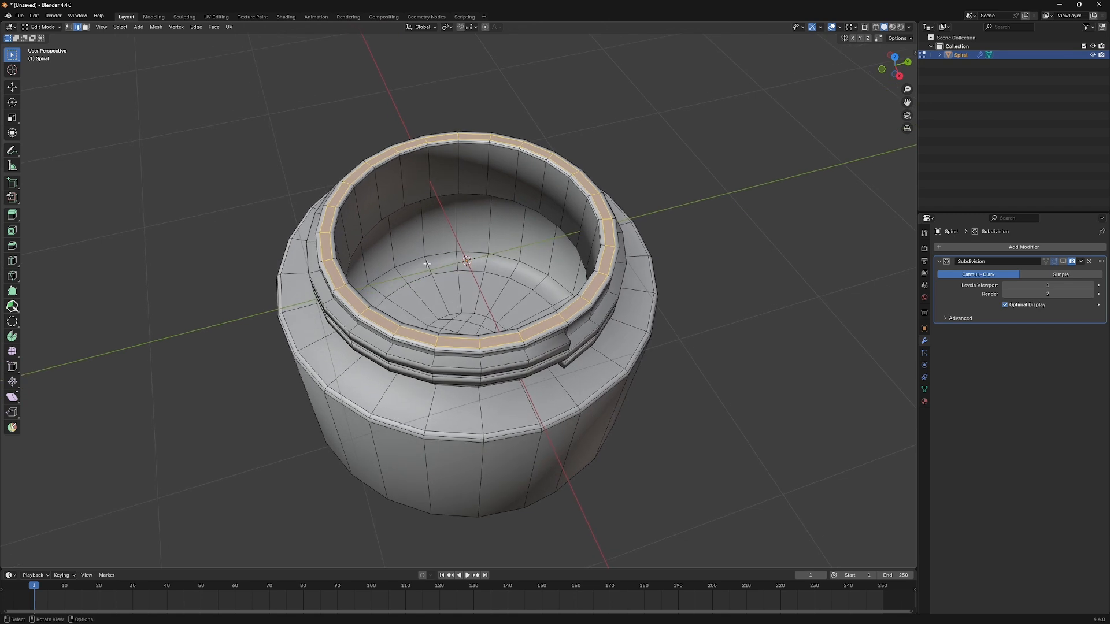
{"action": "scroll", "coordinate": [425, 263], "scroll_direction": "up", "scroll_amount": 2}
{"action": "left_click", "coordinate": [409, 252], "text": "alt"}
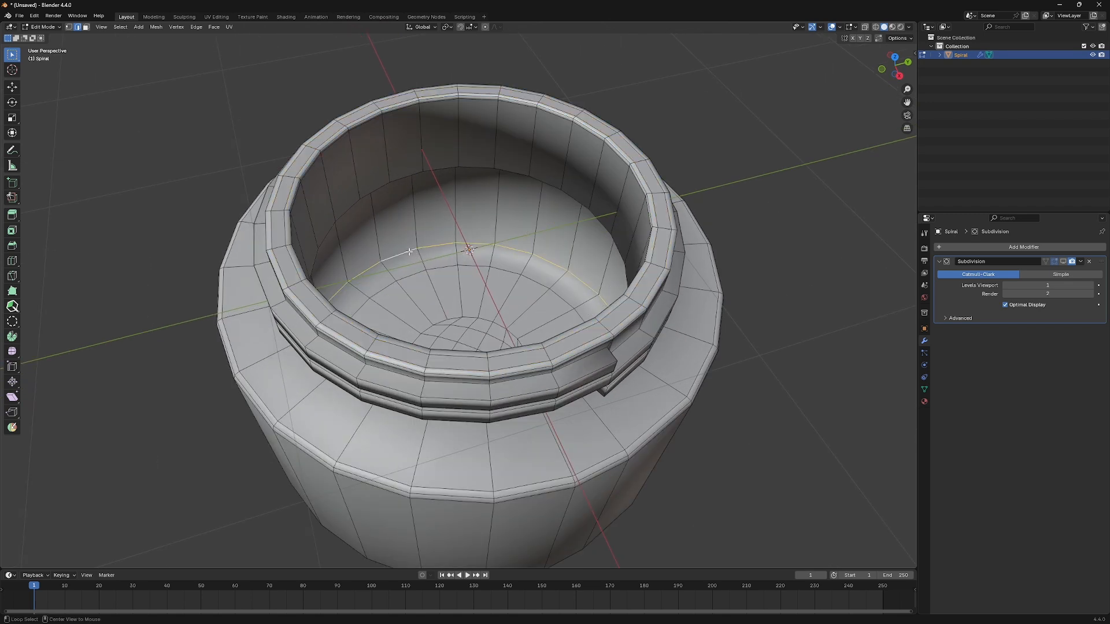
{"action": "scroll", "coordinate": [410, 252], "scroll_direction": "down", "scroll_amount": 2}
{"action": "key", "text": "ctrl+b"}
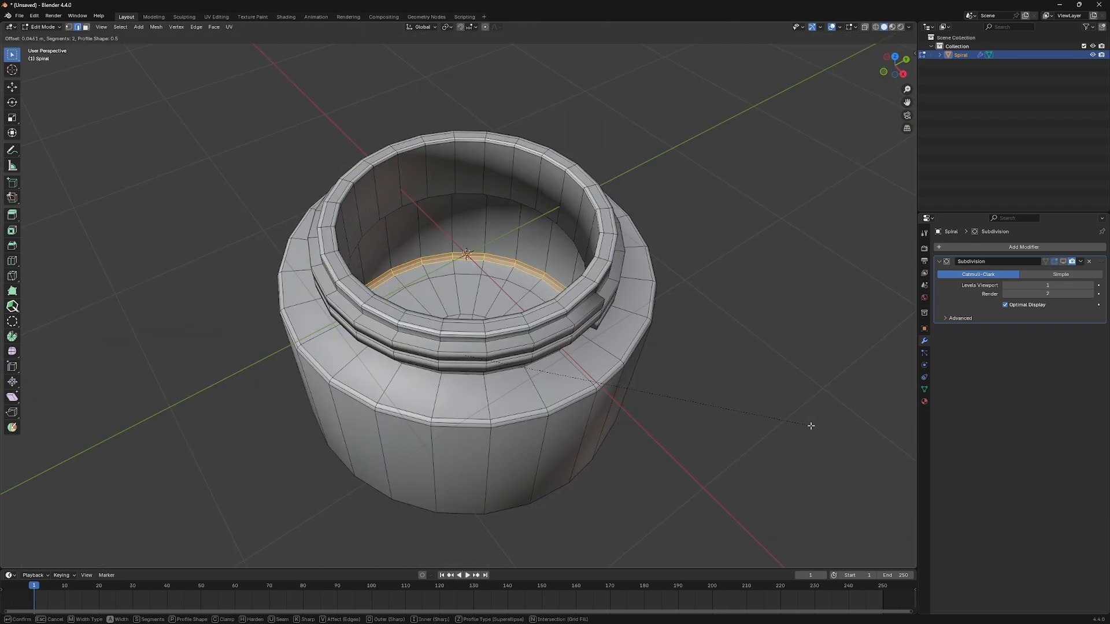
{"action": "left_click", "coordinate": [811, 427]}
{"action": "scroll", "coordinate": [491, 358], "scroll_direction": "down", "scroll_amount": 1}
{"action": "middle_click_drag", "start_coordinate": [475, 352], "coordinate": [482, 320]}
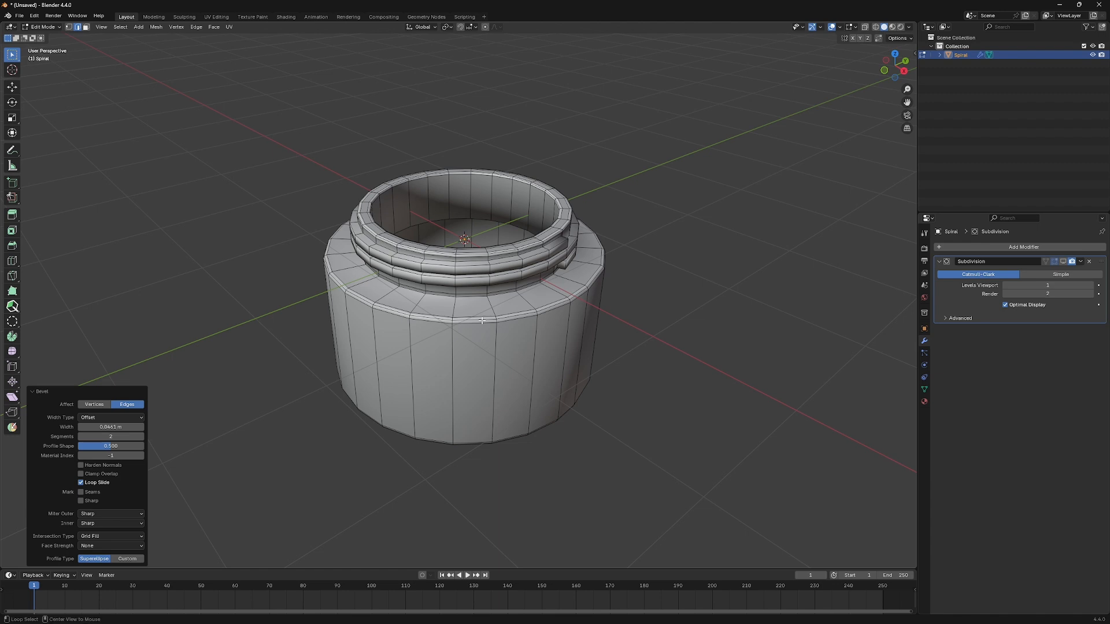
Bevel the jar's inner edge loop beneath the shoulder about 0.03 m with two segments.
{"action": "key", "text": "alt+z"}
{"action": "middle_click_drag", "start_coordinate": [402, 318], "coordinate": [696, 357]}
{"action": "left_click", "coordinate": [370, 250], "text": "alt"}
{"action": "key", "text": "ctrl+b"}
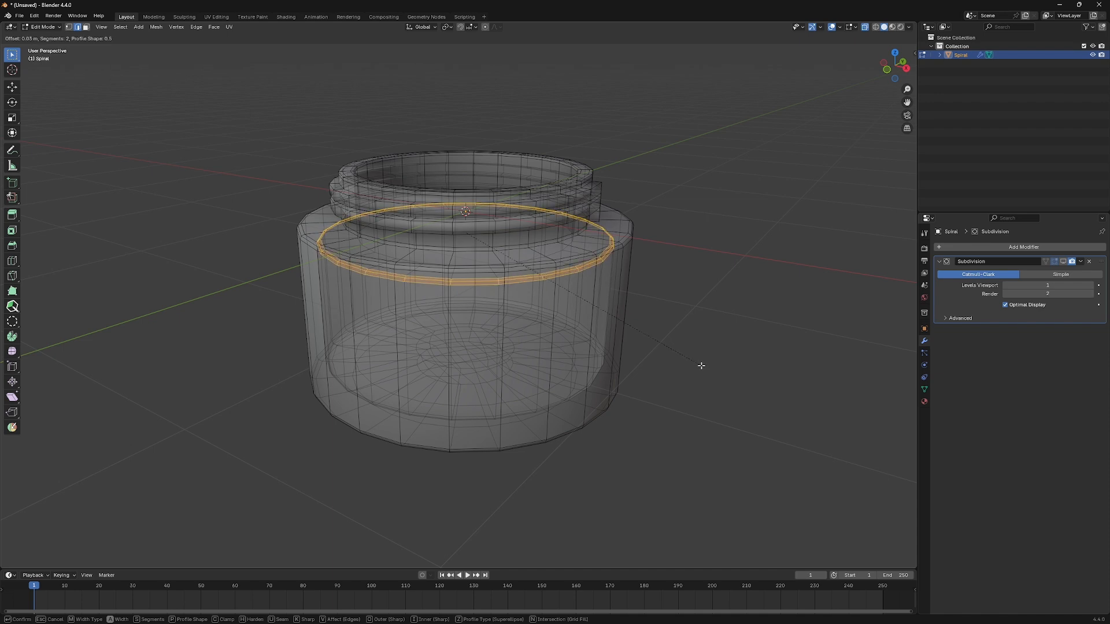
{"action": "left_click", "coordinate": [701, 367]}
Show the subdivision in Object Mode, inspect the smoothed jar, and set the viewport level back to 1.
{"action": "key", "text": "Tab"}
{"action": "middle_click_drag", "start_coordinate": [545, 322], "coordinate": [503, 282]}
{"action": "key", "text": "alt+z"}
{"action": "scroll", "coordinate": [526, 274], "scroll_direction": "up", "scroll_amount": 1}
{"action": "left_click", "coordinate": [1062, 265]}
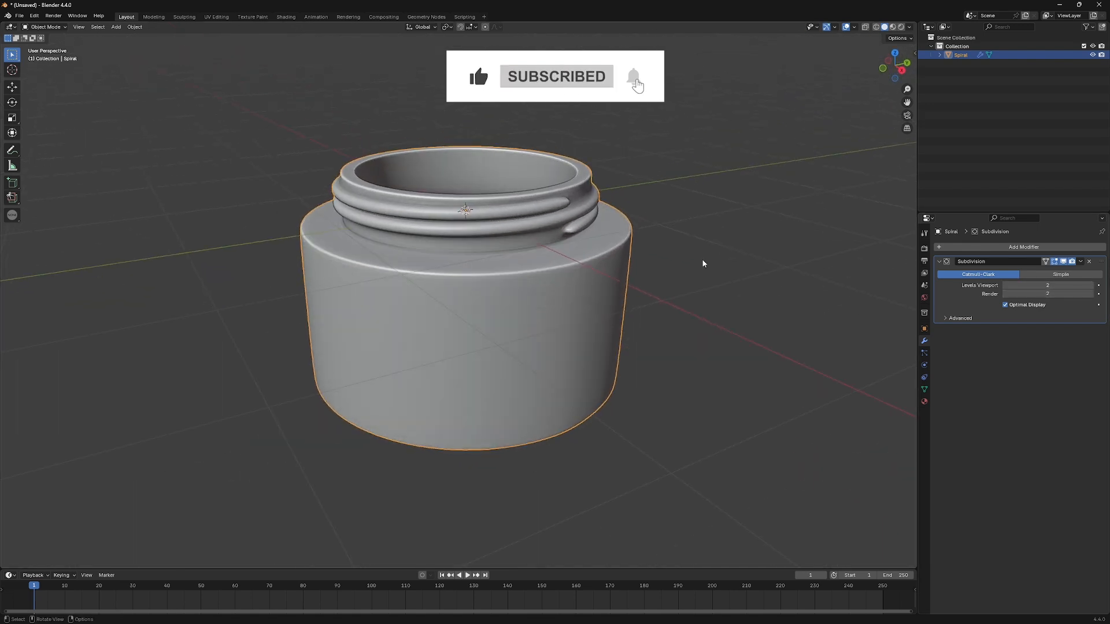
{"action": "middle_click_drag", "start_coordinate": [703, 263], "coordinate": [550, 280]}
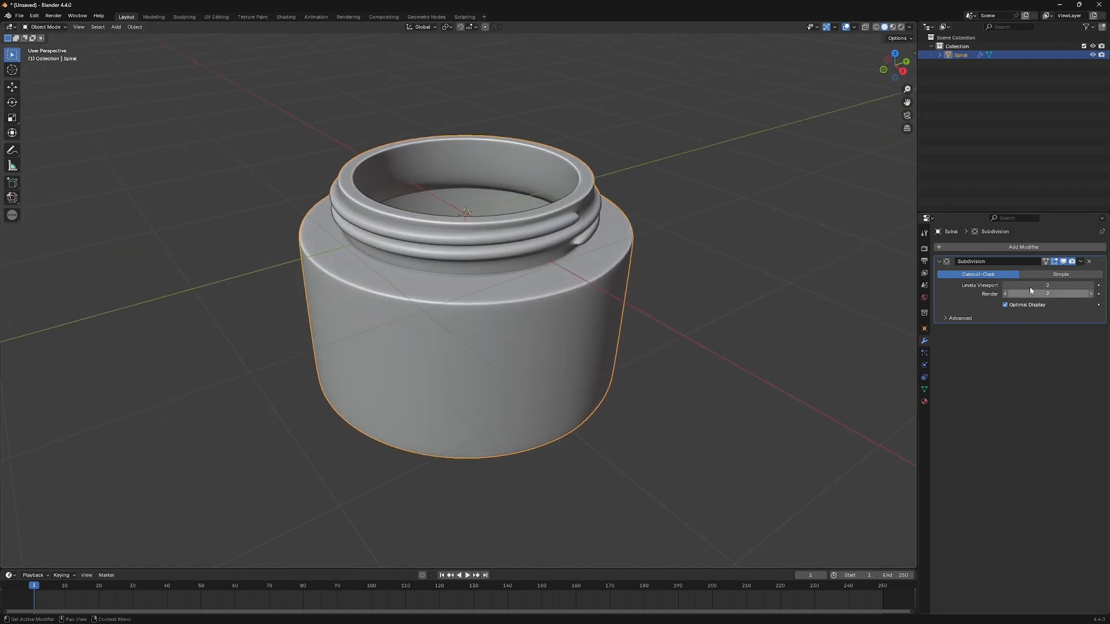
{"action": "left_click", "coordinate": [1006, 286]}
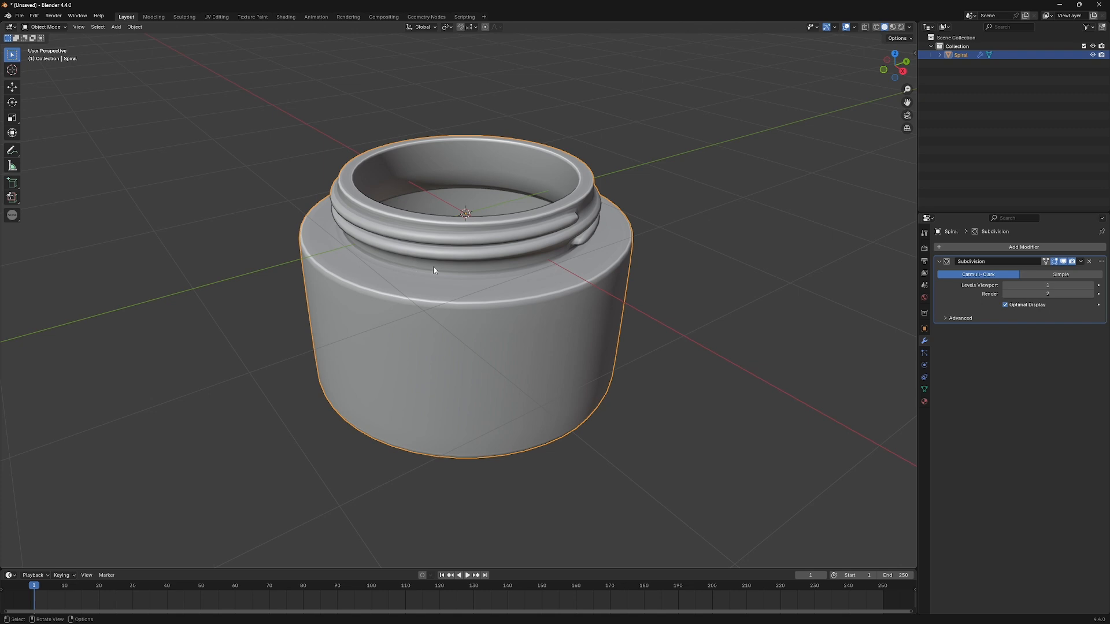
{"action": "middle_click_drag", "start_coordinate": [434, 270], "coordinate": [435, 258]}
Hide the subdivision, duplicate the shoulder's outer edge loop in place and separate the duplicate into its own object.
{"action": "key", "text": "Tab"}
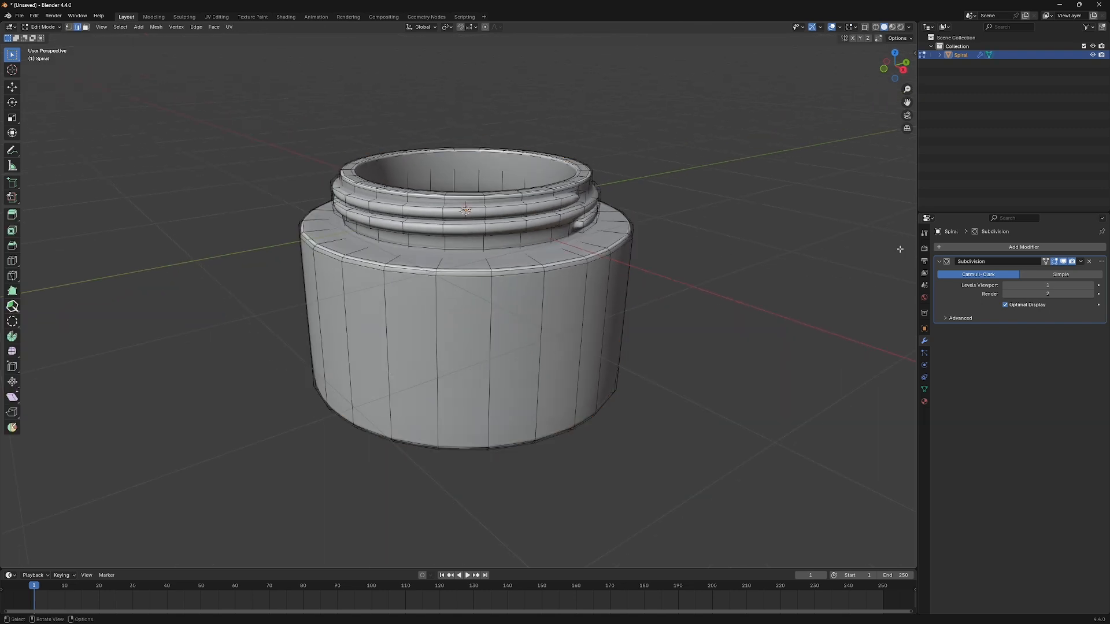
{"action": "left_click", "coordinate": [1063, 262]}
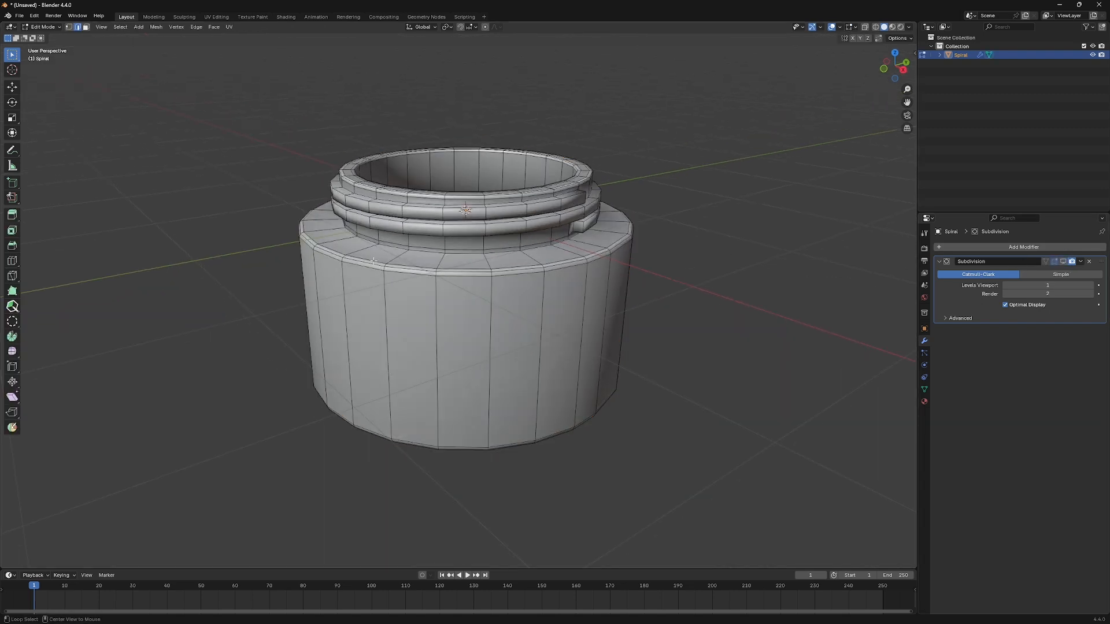
{"action": "key", "text": "shift+d"}
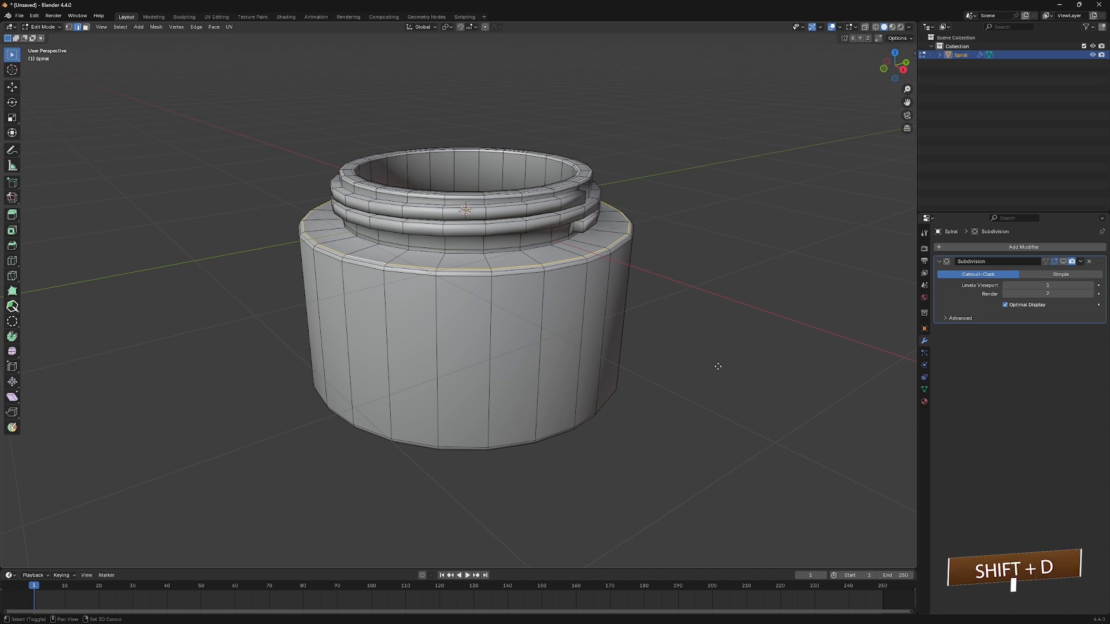
{"action": "right_click", "coordinate": [652, 298]}
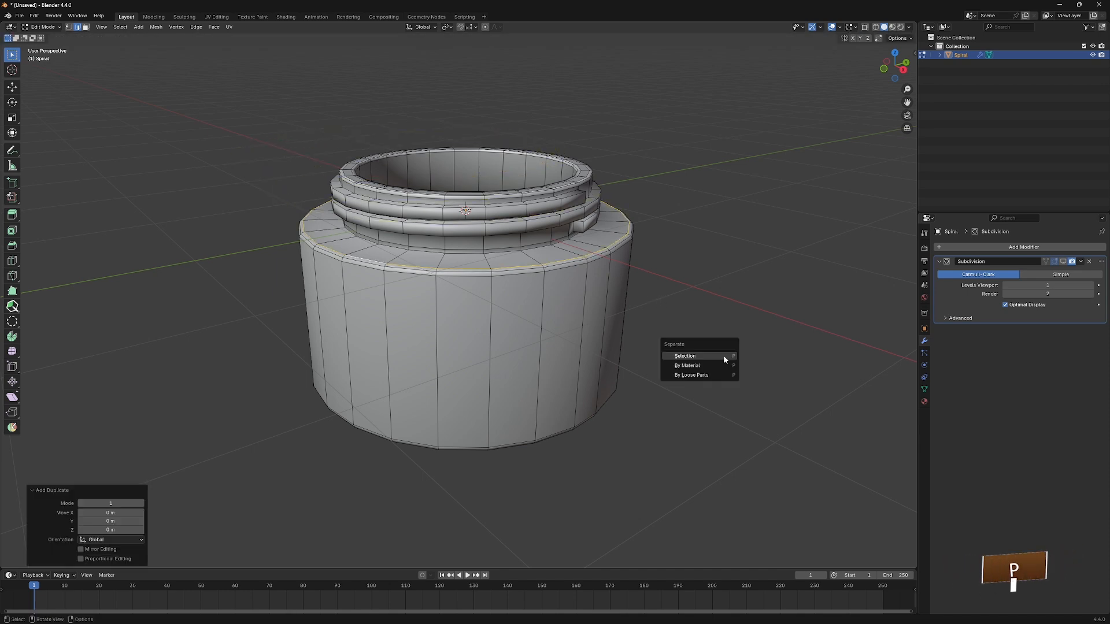
{"action": "left_click", "coordinate": [723, 355]}
{"action": "key", "text": "Tab"}
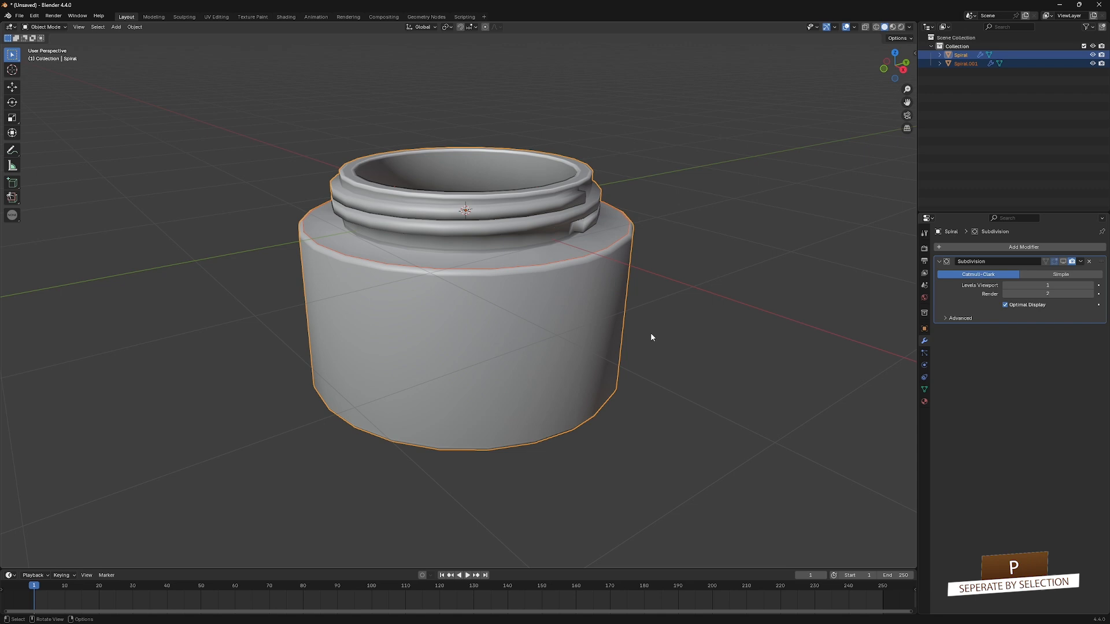
Rename the jar object as body and the separated edge loop as lid.
{"action": "left_click", "coordinate": [709, 353]}
{"action": "left_click", "coordinate": [527, 352]}
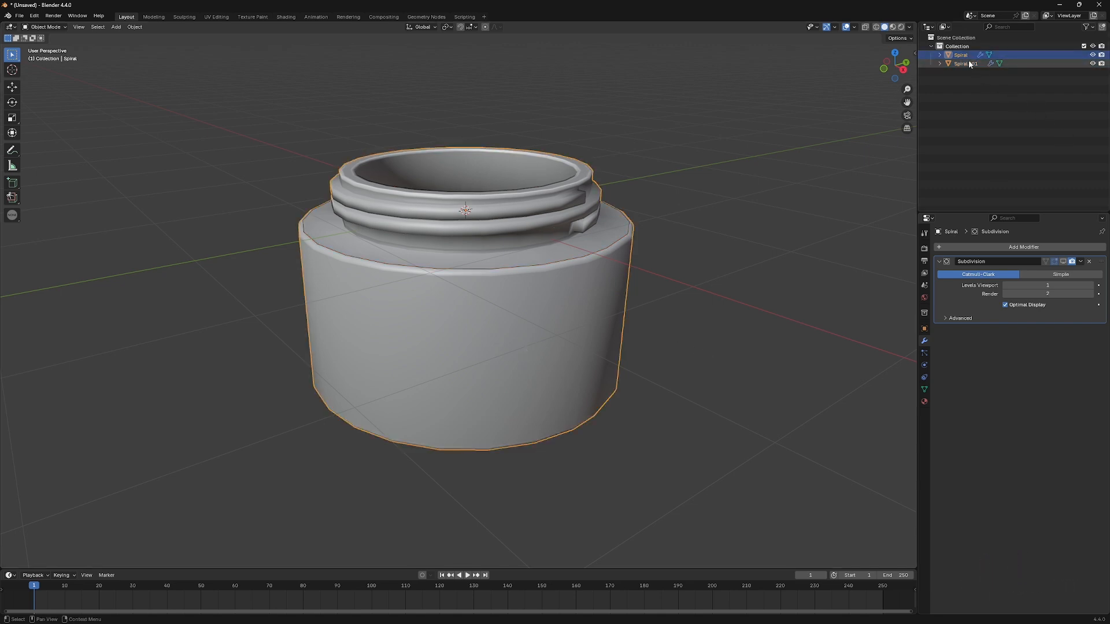
{"action": "type", "text": "bod"}
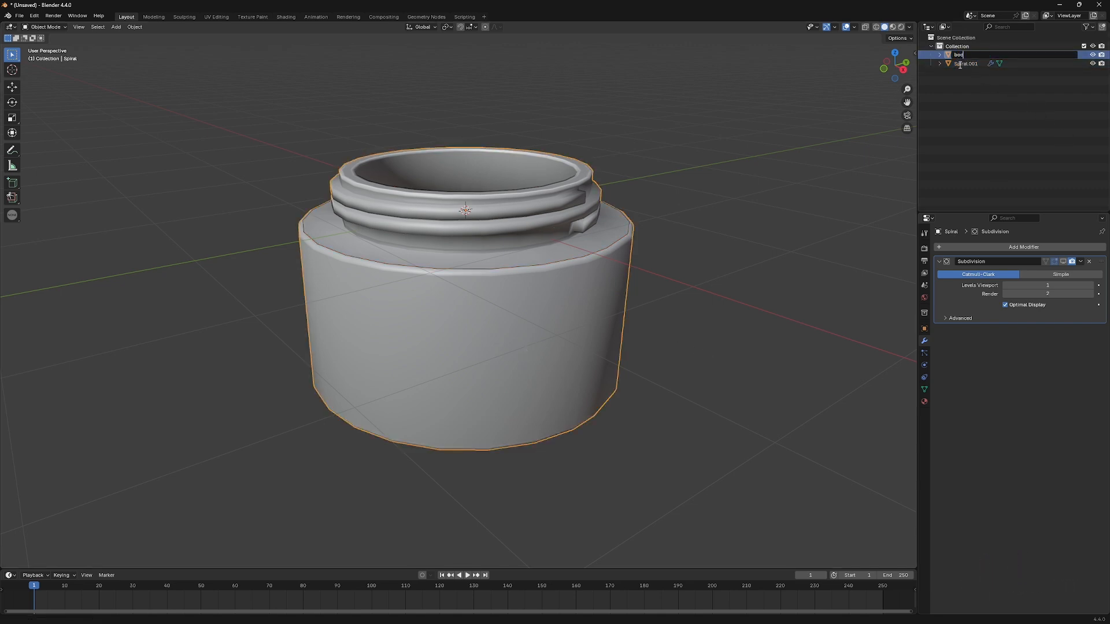
{"action": "type", "text": "y"}
{"action": "key", "text": "Return"}
{"action": "double_click", "coordinate": [960, 64]}
{"action": "type", "text": "l"}
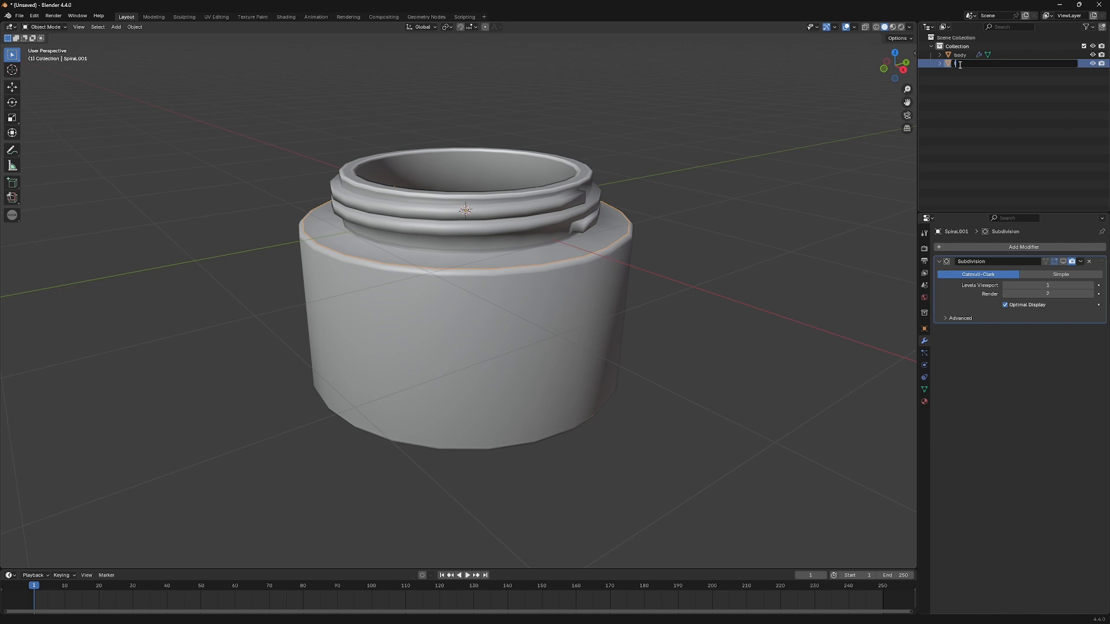
{"action": "type", "text": "id"}
{"action": "key", "text": "Return"}
Scale the lid ring down evenly so that it sits just outside the neck's thread.
{"action": "key", "text": "s"}
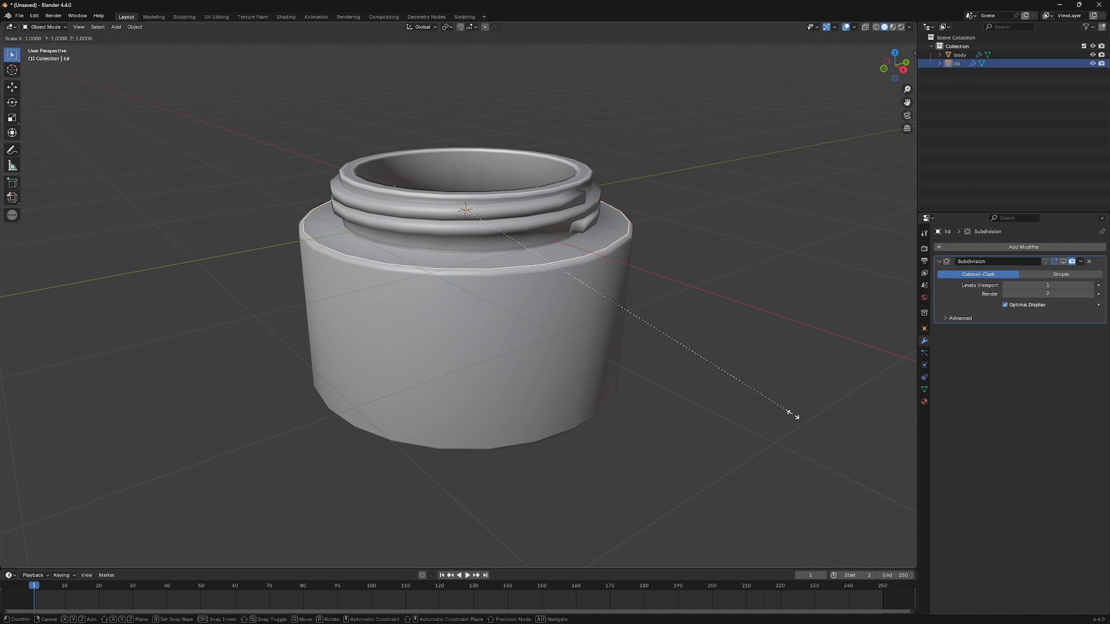
{"action": "left_click", "coordinate": [723, 365]}
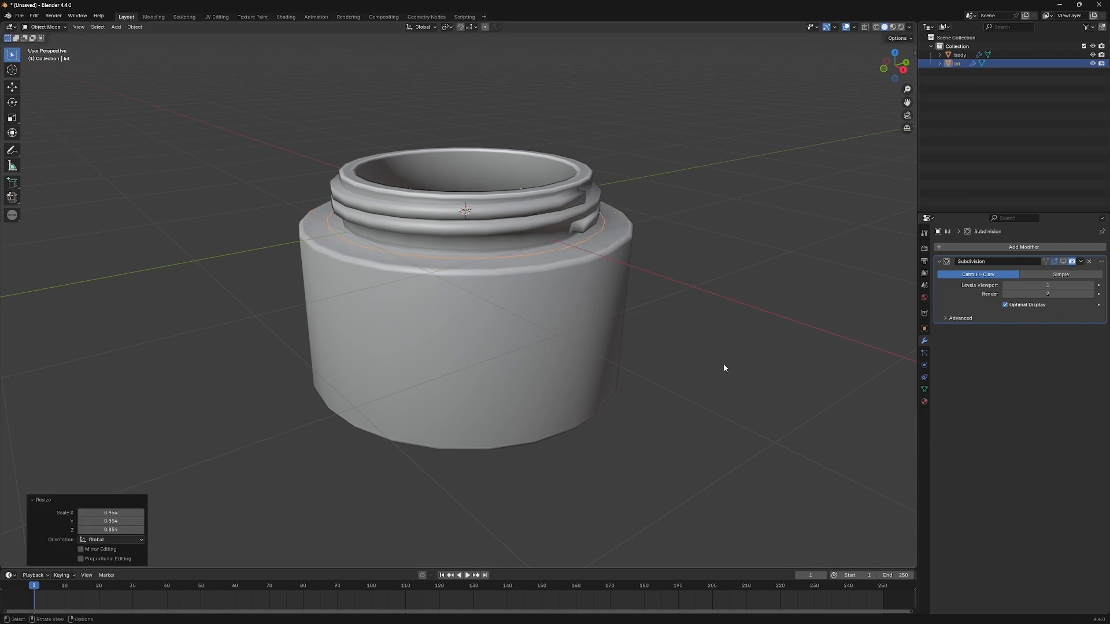
{"action": "key", "text": "KP_7"}
{"action": "key", "text": "s"}
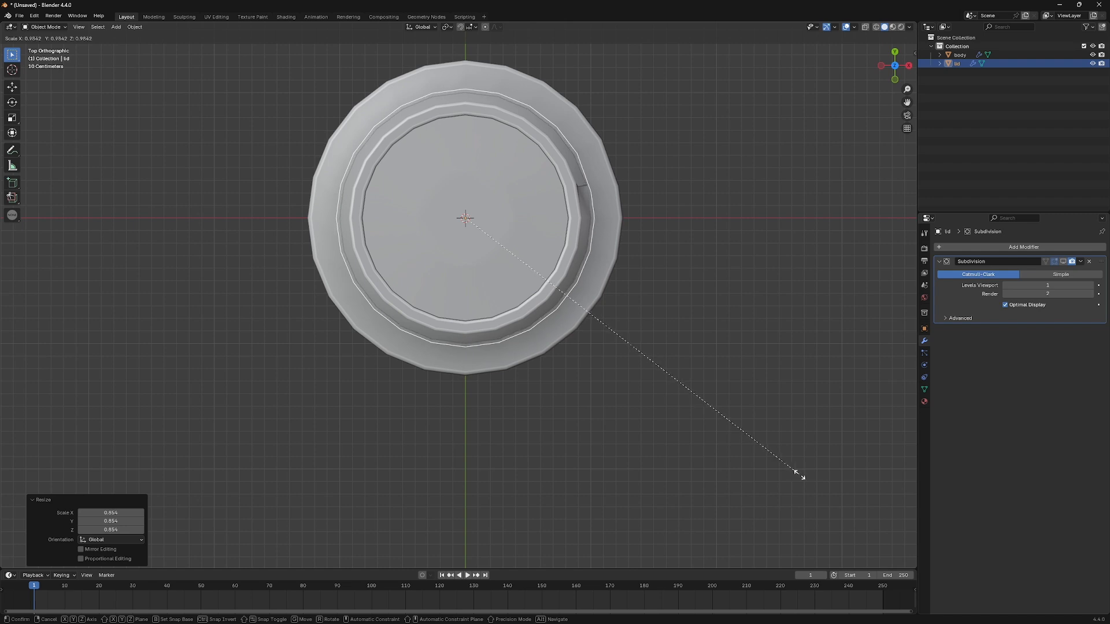
{"action": "left_click", "coordinate": [799, 475]}
Extrude the lid ring about 0.4 m upward along Z, to just above the jar's rim.
{"action": "middle_click_drag", "start_coordinate": [671, 451], "coordinate": [629, 344]}
{"action": "key", "text": "Tab"}
{"action": "key", "text": "e"}
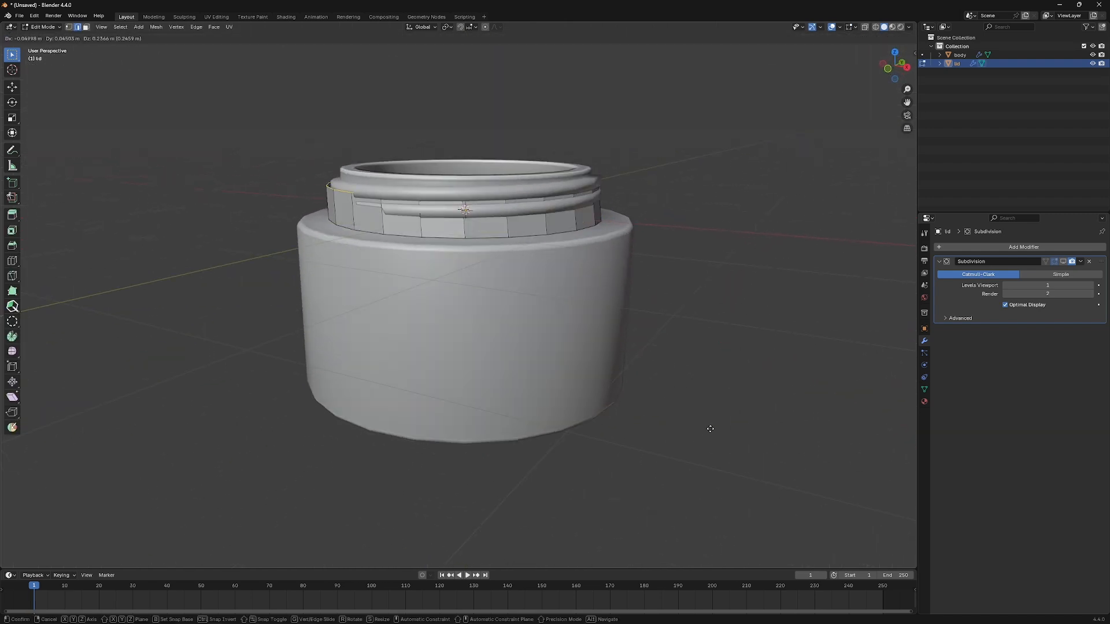
{"action": "key", "text": "z"}
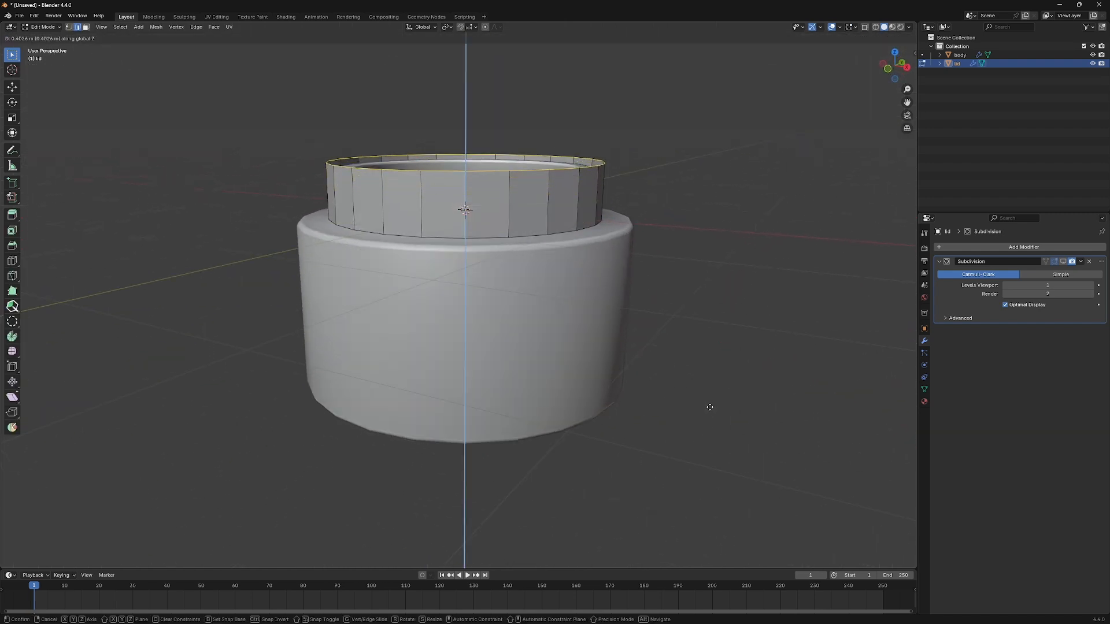
{"action": "left_click", "coordinate": [711, 408]}
Extrude the lid wall's upper edge loop in place and scale it inward to about 0.696.
{"action": "middle_click_drag", "start_coordinate": [777, 504], "coordinate": [750, 431]}
{"action": "key", "text": "e"}
{"action": "right_click", "coordinate": [768, 389]}
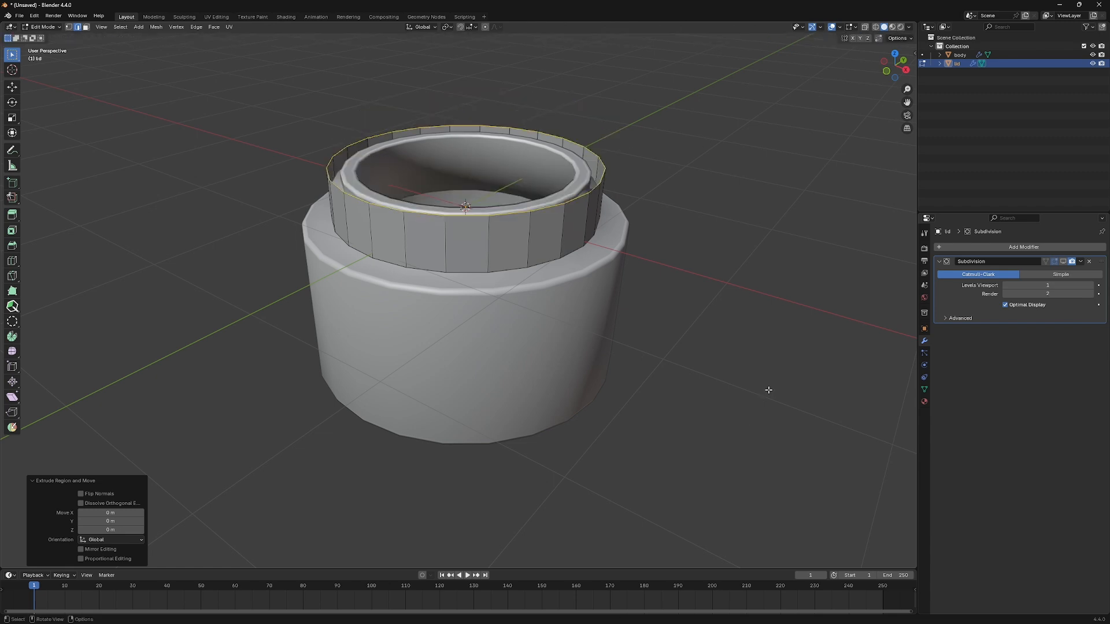
{"action": "key", "text": "s"}
{"action": "left_click", "coordinate": [703, 381]}
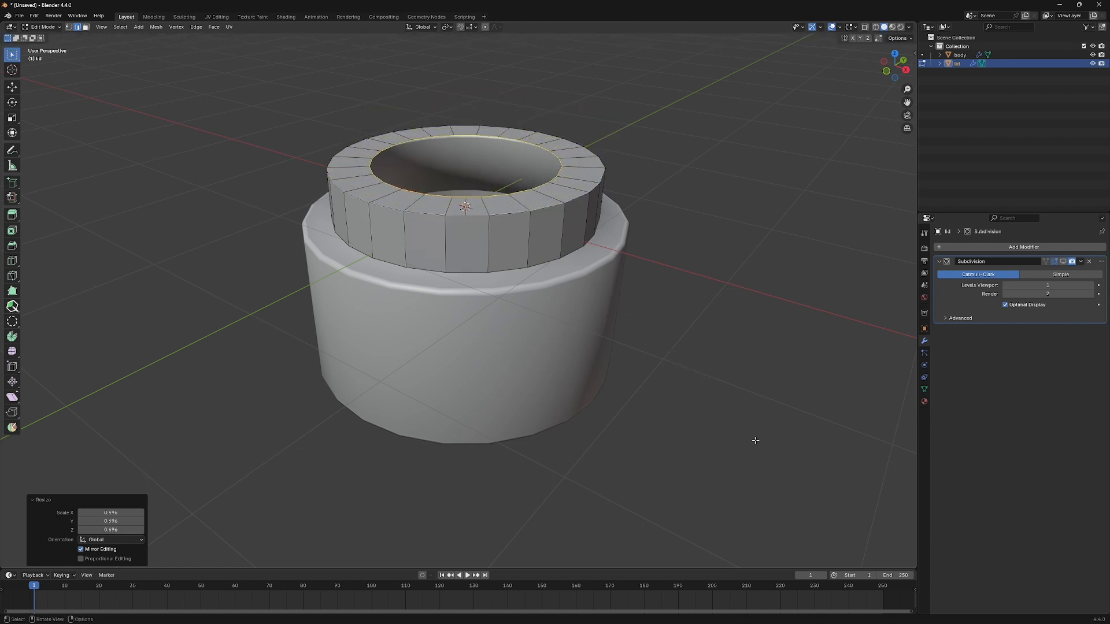
Extrude the inner loop again, scale it to about 0.439 and close the remaining hole with Grid Fill.
{"action": "key", "text": "e"}
{"action": "right_click", "coordinate": [789, 373]}
{"action": "key", "text": "s"}
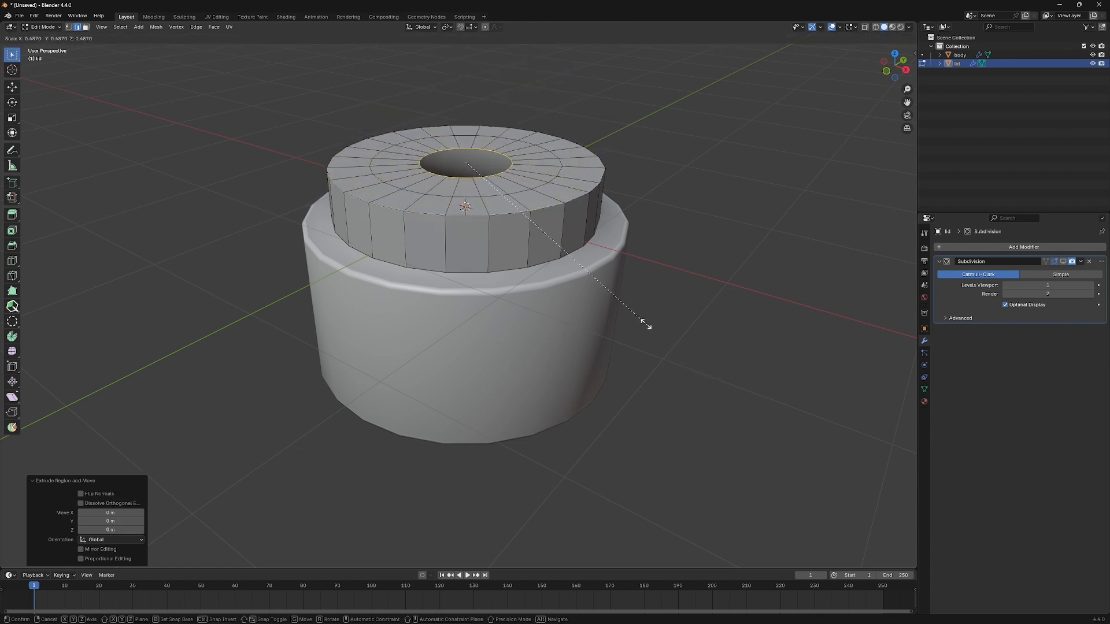
{"action": "left_click", "coordinate": [629, 311]}
{"action": "left_click", "coordinate": [213, 27]}
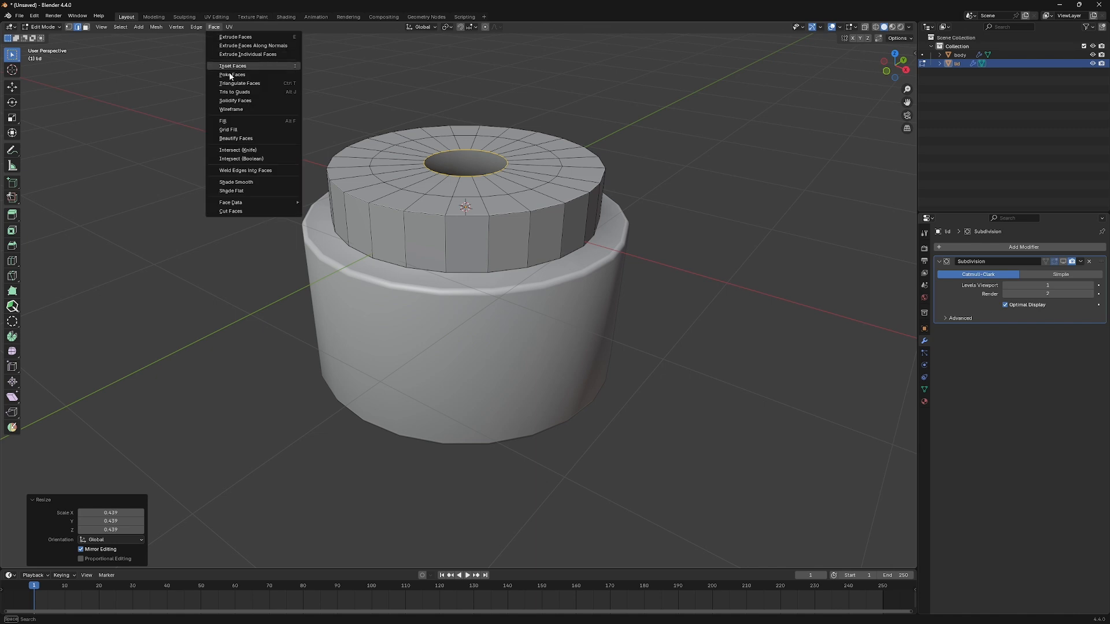
{"action": "left_click", "coordinate": [239, 130]}
{"action": "scroll", "coordinate": [426, 234], "scroll_direction": "up", "scroll_amount": 1}
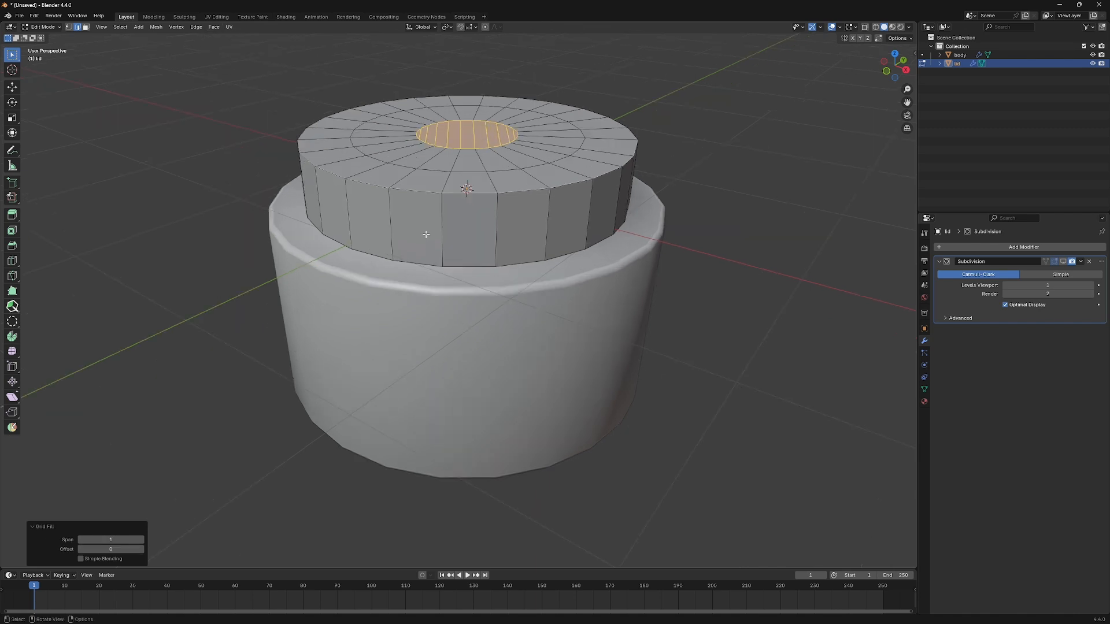
Extrude the lid's lower edge loop in place and scale it outward about 1.22 to match the jar body's width.
{"action": "mouse_move", "coordinate": [470, 267]}
{"action": "middle_mouse_down"}
{"action": "mouse_move", "coordinate": [518, 310]}
{"action": "mouse_move", "coordinate": [482, 249]}
{"action": "mouse_move", "coordinate": [470, 255]}
{"action": "middle_mouse_up"}
{"action": "key", "text": "KP_Divide"}
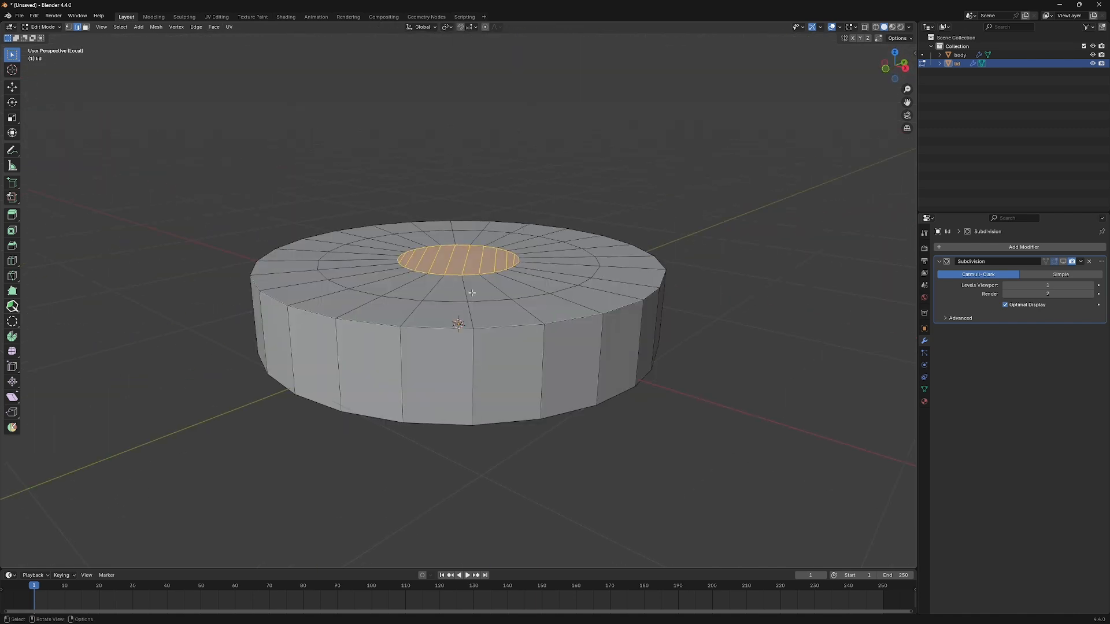
{"action": "middle_click_drag", "start_coordinate": [456, 293], "coordinate": [437, 259]}
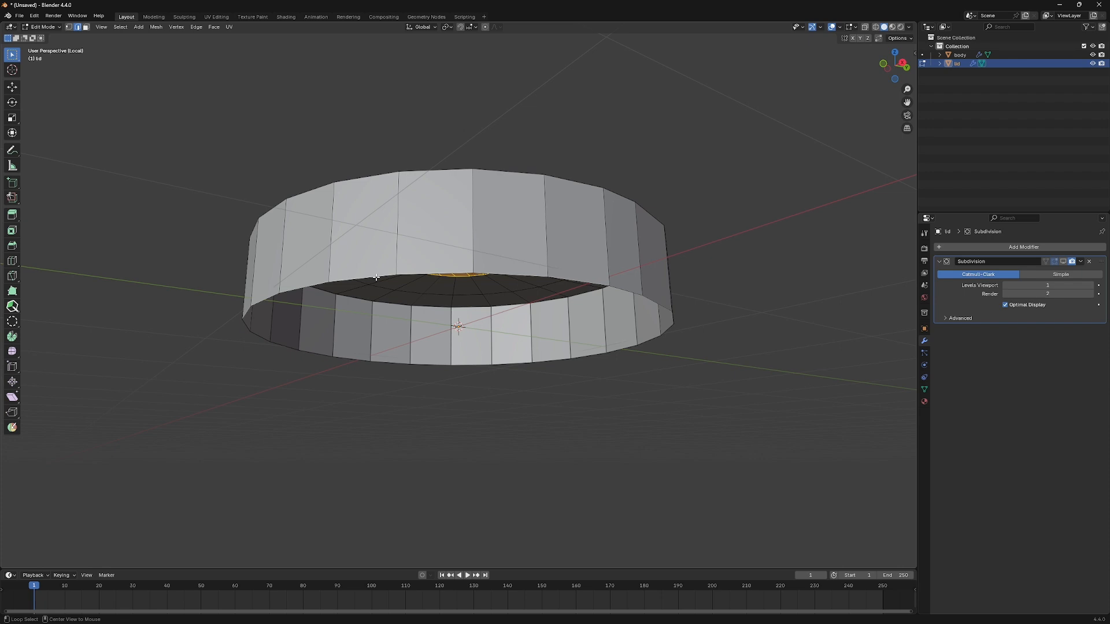
{"action": "middle_click_drag", "start_coordinate": [376, 277], "coordinate": [374, 333]}
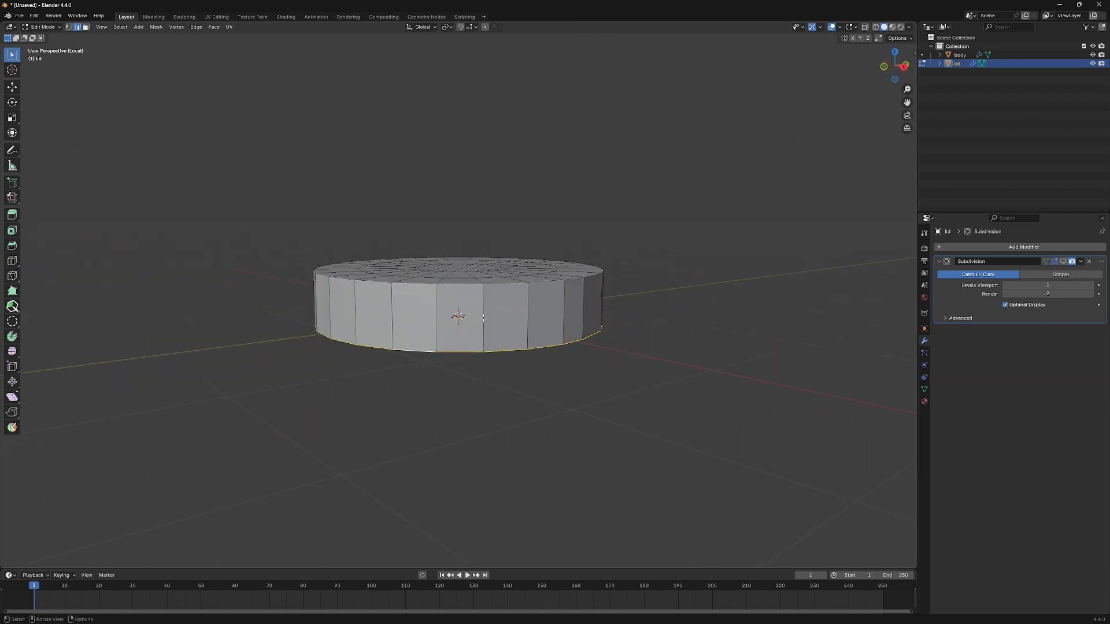
{"action": "key", "text": "KP_Divide"}
{"action": "key", "text": "KP_1"}
{"action": "scroll", "coordinate": [464, 205], "scroll_direction": "up", "scroll_amount": 2}
{"action": "middle_click_drag", "start_coordinate": [456, 220], "coordinate": [427, 320], "text": "shift"}
{"action": "scroll", "coordinate": [520, 353], "scroll_direction": "down", "scroll_amount": 1}
{"action": "key", "text": "g"}
{"action": "key", "text": "Escape"}
{"action": "key", "text": "s"}
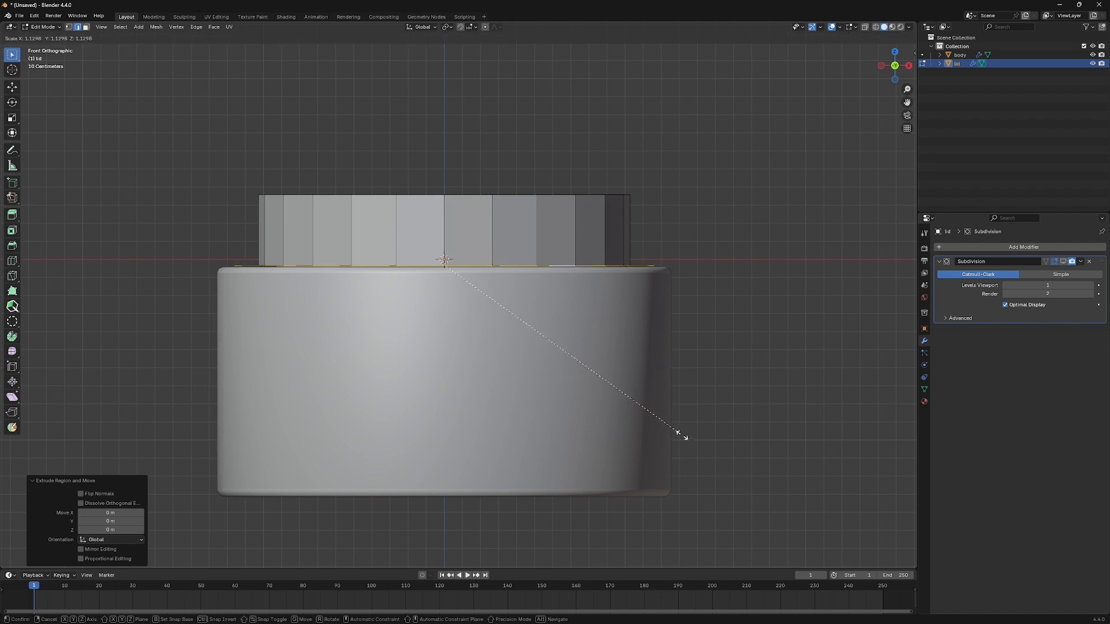
{"action": "left_click", "coordinate": [697, 449]}
{"action": "scroll", "coordinate": [485, 397], "scroll_direction": "down", "scroll_amount": 1}
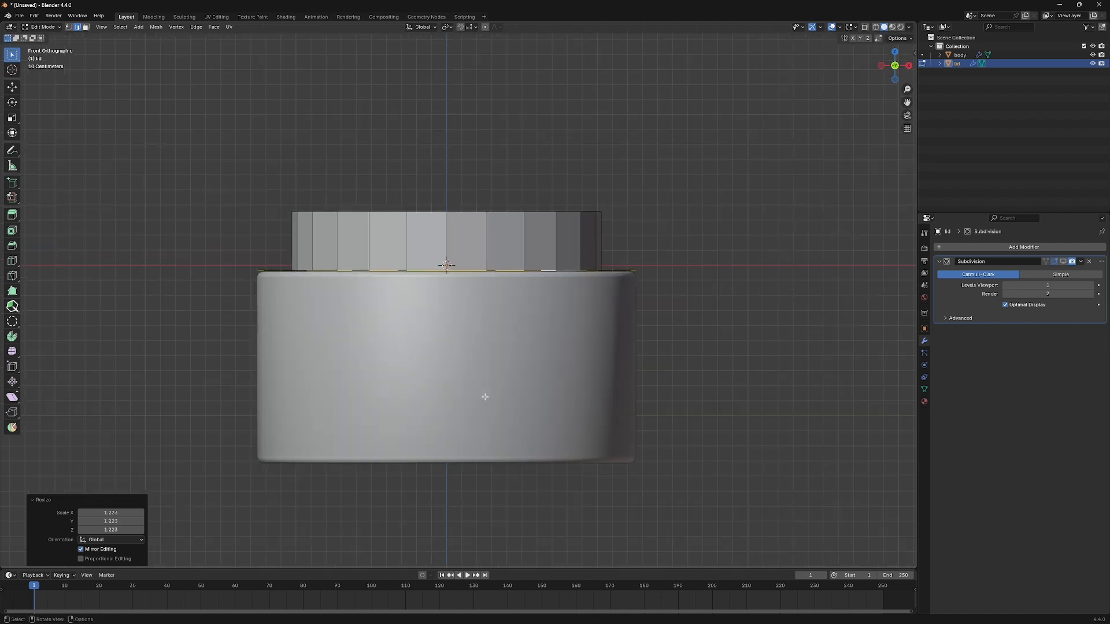
Extrude the outer loop about 0.58 m upward along Z and lower its top edge about 0.05 m.
{"action": "key", "text": "e"}
{"action": "key", "text": "z"}
{"action": "left_click", "coordinate": [667, 347]}
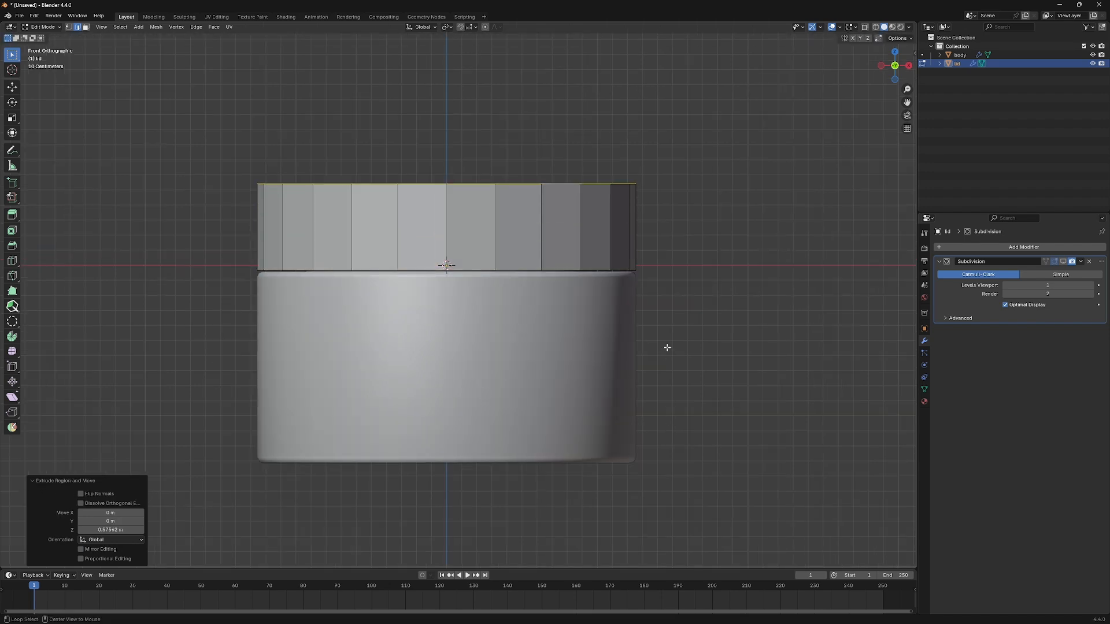
{"action": "scroll", "coordinate": [668, 357], "scroll_direction": "up", "scroll_amount": 1}
{"action": "key", "text": "alt+z"}
{"action": "key", "text": "g"}
{"action": "key", "text": "z"}
{"action": "left_click", "coordinate": [669, 382]}
{"action": "middle_click_drag", "start_coordinate": [669, 384], "coordinate": [657, 426]}
{"action": "key", "text": "alt+z"}
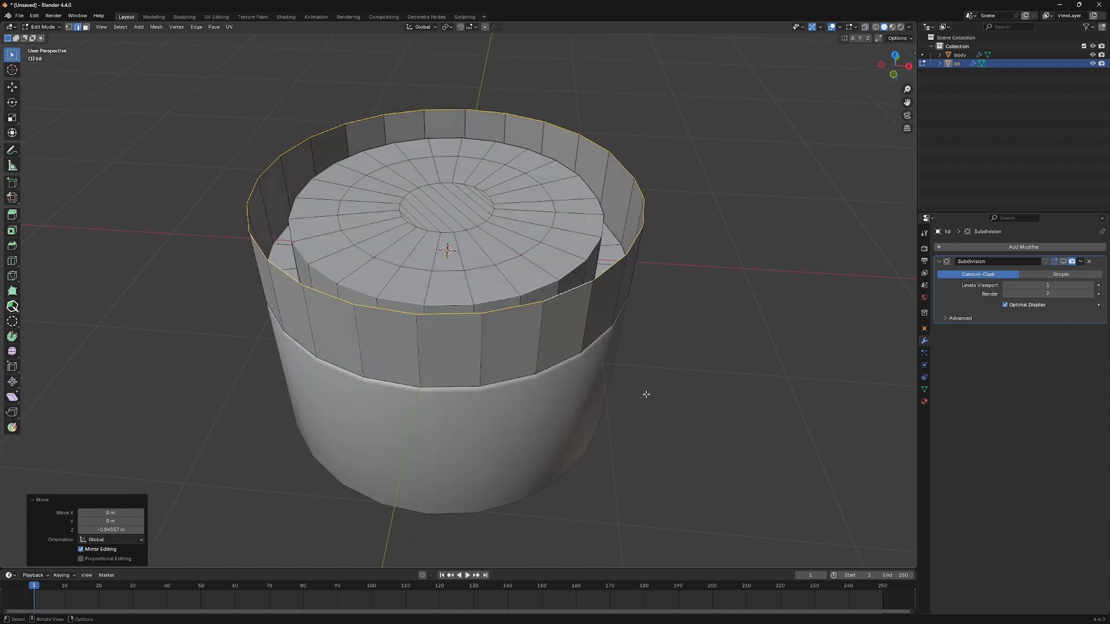
Extrude the outer wall's top edge loop in place and scale it inward to about 0.7.
{"action": "key", "text": "e"}
{"action": "right_click", "coordinate": [698, 417]}
{"action": "key", "text": "s"}
{"action": "left_click", "coordinate": [632, 409]}
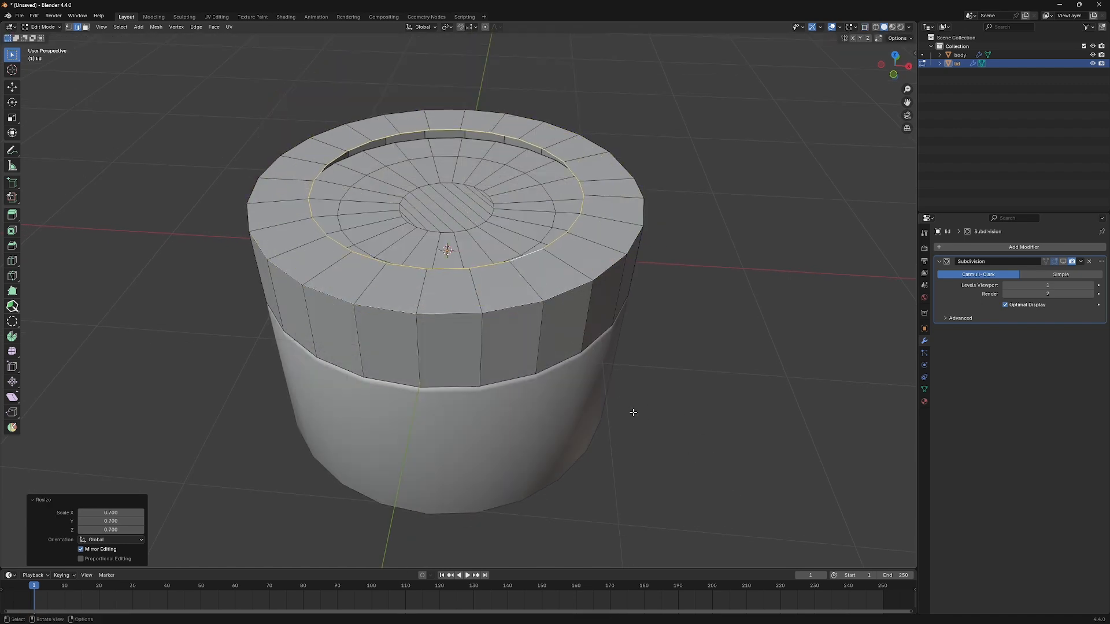
Extrude the lid top's inner loop once more, scale it to about 0.381 and close the hole with Grid Fill.
{"action": "key", "text": "e"}
{"action": "right_click", "coordinate": [702, 358]}
{"action": "key", "text": "s"}
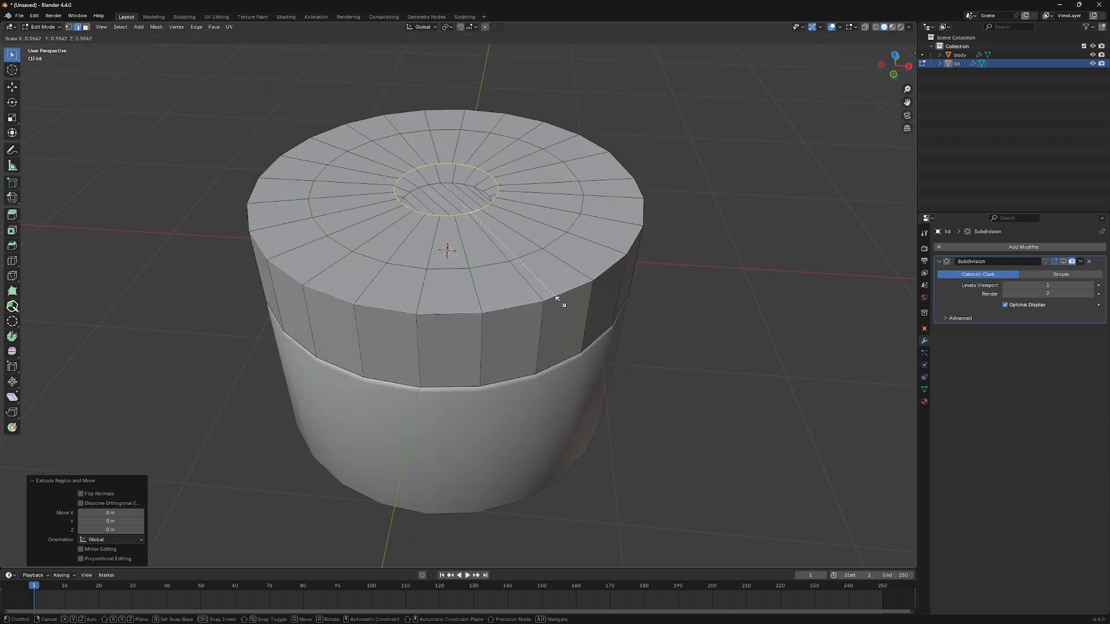
{"action": "left_click", "coordinate": [557, 295]}
{"action": "left_click", "coordinate": [213, 27]}
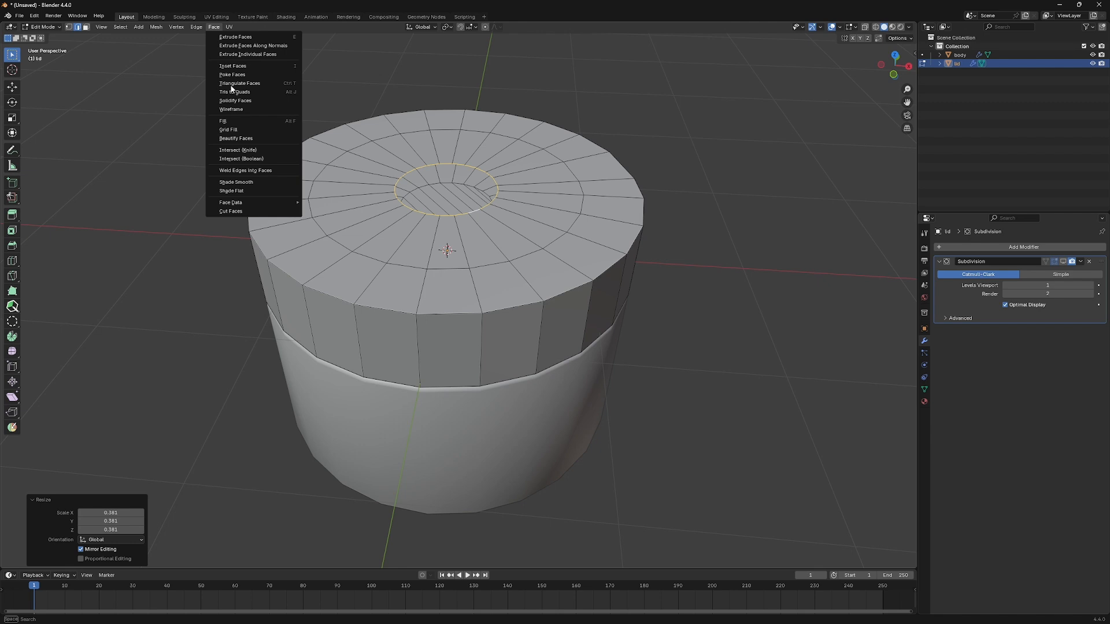
{"action": "left_click", "coordinate": [229, 129]}
{"action": "scroll", "coordinate": [242, 139], "scroll_direction": "down", "scroll_amount": 3}
Isolate the lid and bevel its outer top and bottom edge loops about 0.03 m with two segments.
{"action": "key", "text": "Tab"}
{"action": "middle_click_drag", "start_coordinate": [422, 278], "coordinate": [711, 347]}
{"action": "key", "text": "KP_Divide"}
{"action": "key", "text": "Tab"}
{"action": "key", "text": "ctrl+b"}
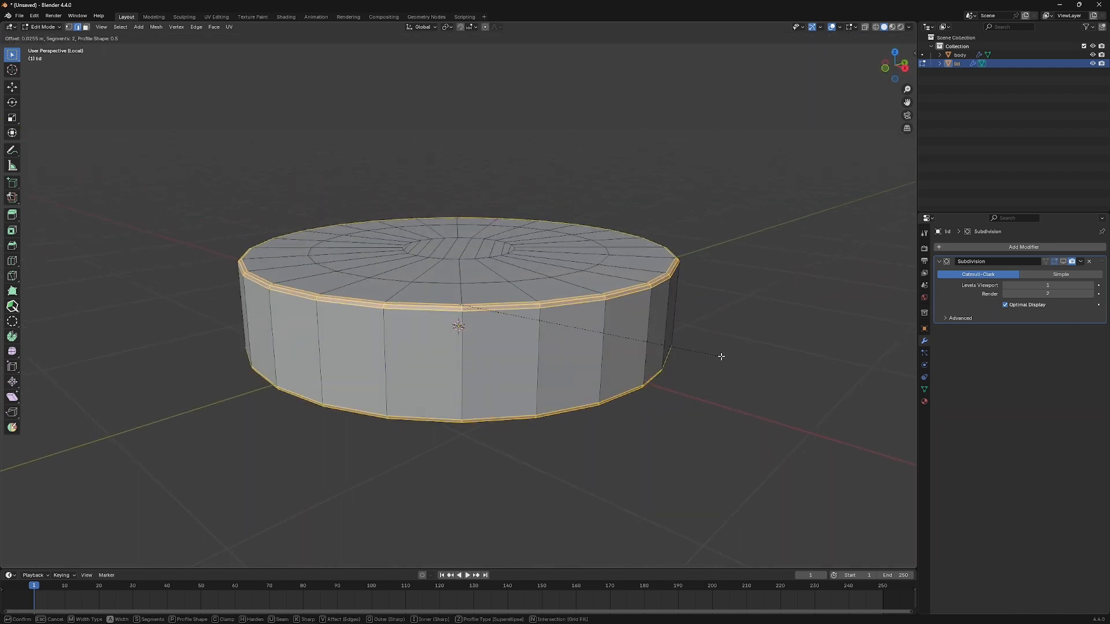
{"action": "left_click", "coordinate": [721, 357]}
Apply smooth shading to the lid in Object Mode.
{"action": "scroll", "coordinate": [721, 356], "scroll_direction": "down", "scroll_amount": 3}
{"action": "key", "text": "Tab"}
{"action": "right_click", "coordinate": [476, 314]}
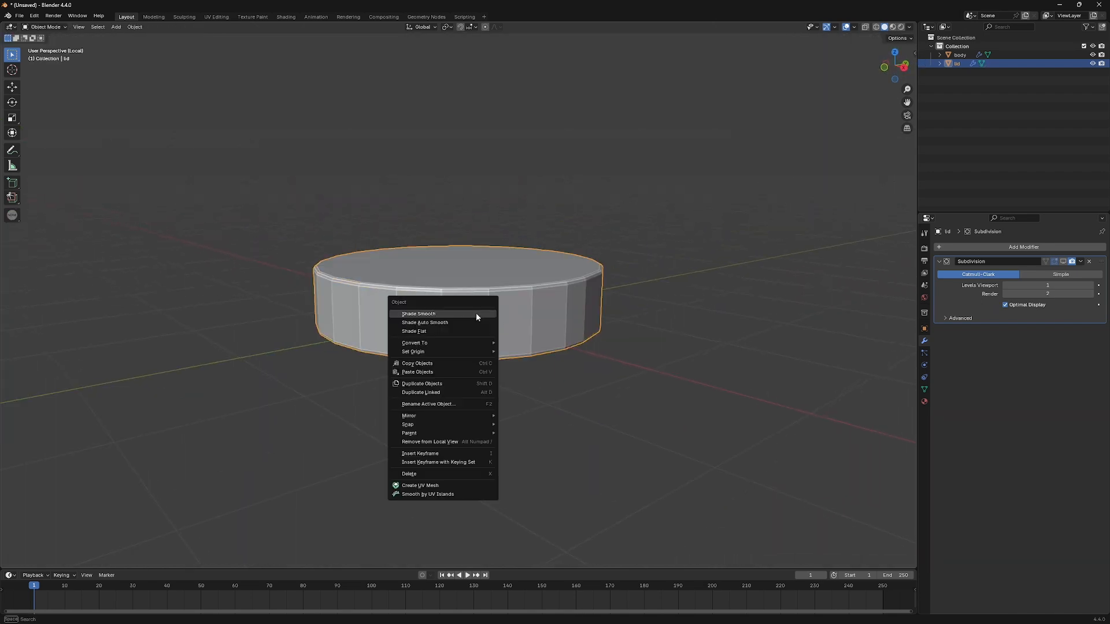
{"action": "left_click", "coordinate": [476, 313]}
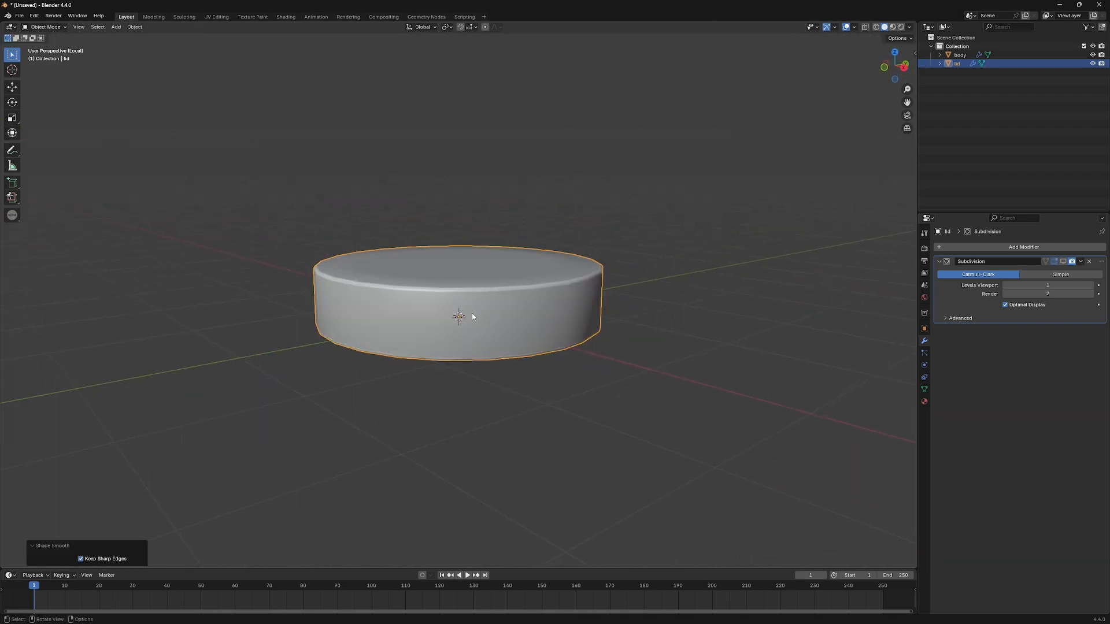
Turn the lid's subdivision display back on and leave local view to check the lid's fit on the jar body.
{"action": "left_click", "coordinate": [1063, 262]}
{"action": "key", "text": "KP_Divide"}
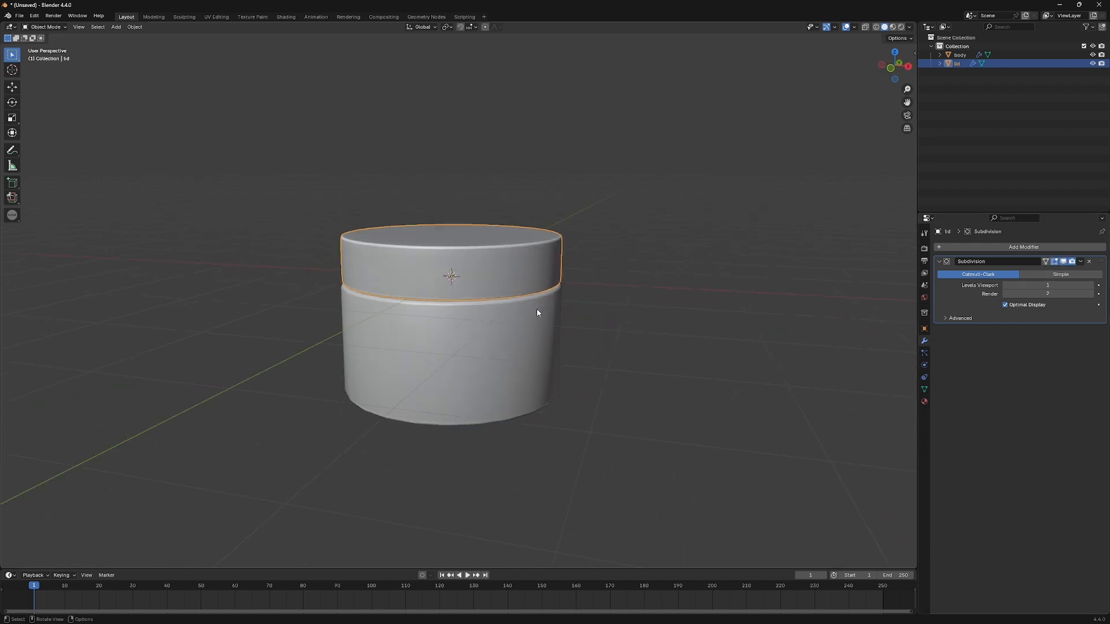
{"action": "key", "text": "KP_1"}
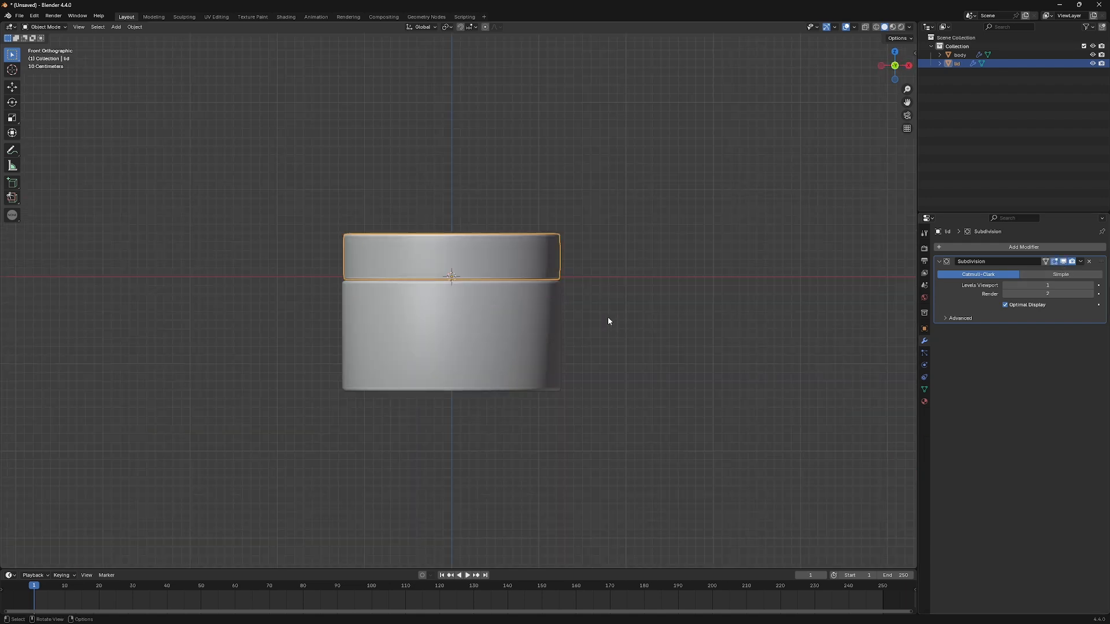
{"action": "scroll", "coordinate": [457, 317], "scroll_direction": "up", "scroll_amount": 1}
{"action": "left_click", "coordinate": [697, 325]}
{"action": "middle_click_drag", "start_coordinate": [510, 290], "coordinate": [446, 345]}
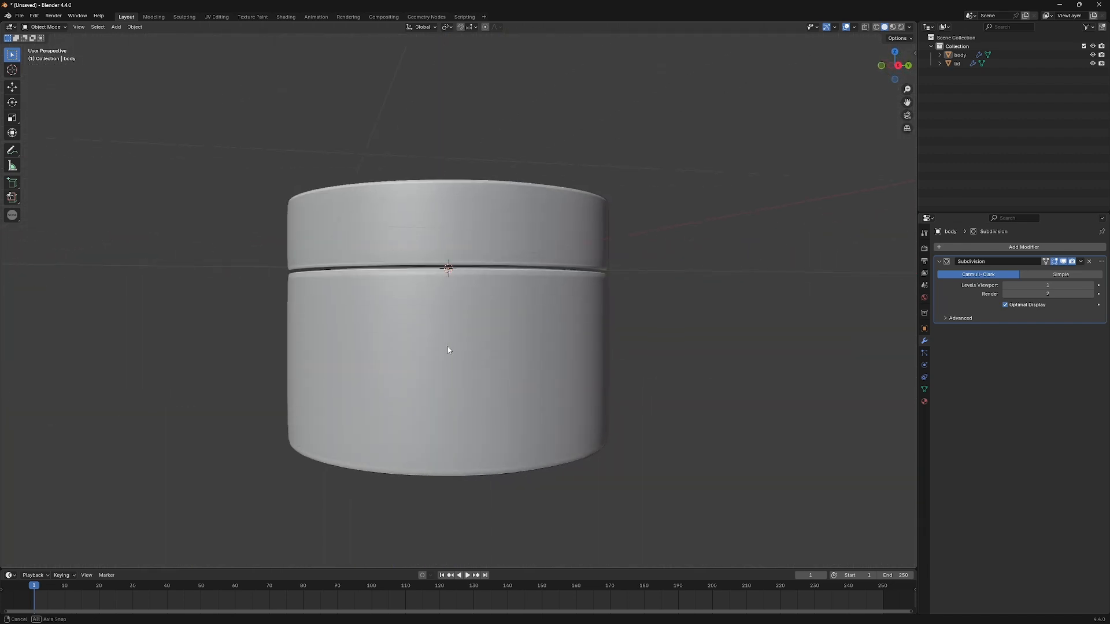
{"action": "left_click", "coordinate": [451, 280]}
{"action": "left_click", "coordinate": [450, 252]}
{"action": "middle_click_drag", "start_coordinate": [451, 253], "coordinate": [508, 315]}
Hide the lid and open the jar body in Edit Mode with its subdivision display switched off.
{"action": "left_click", "coordinate": [1093, 64]}
{"action": "left_click", "coordinate": [460, 352]}
{"action": "middle_click_drag", "start_coordinate": [461, 352], "coordinate": [468, 411]}
{"action": "key", "text": "Tab"}
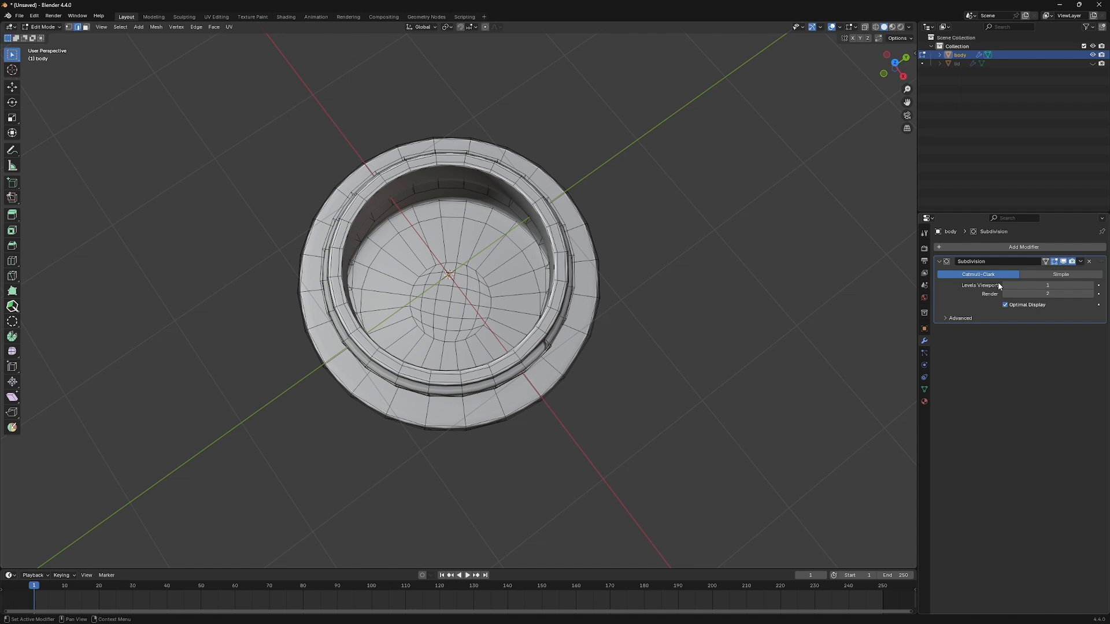
{"action": "left_click", "coordinate": [1065, 263]}
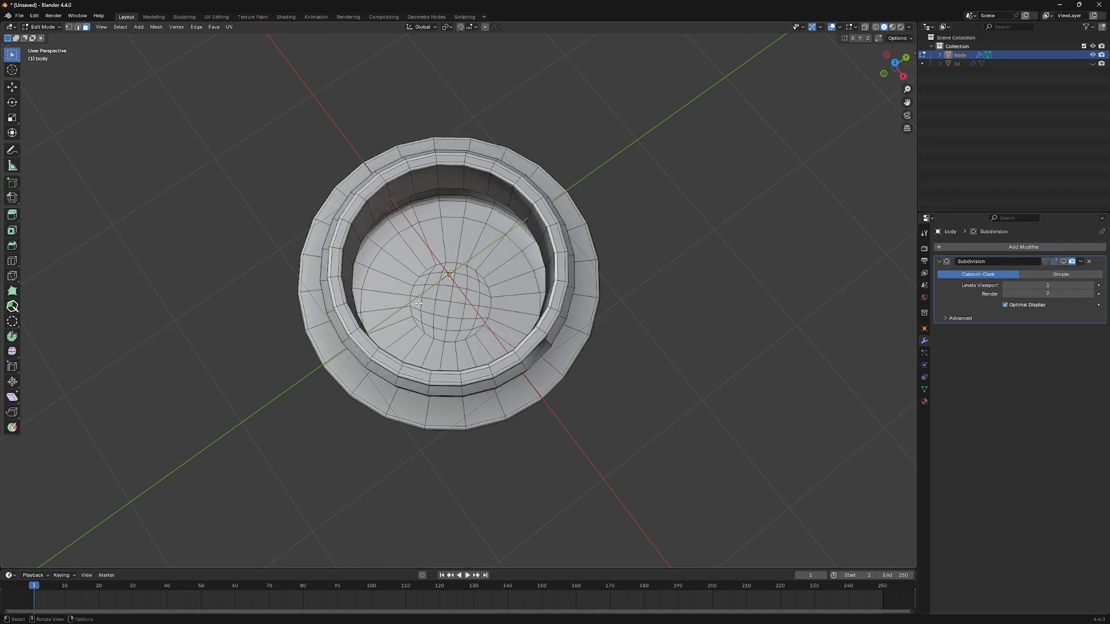
Select the faces of the jar's interior cavity below the neck by growing the selection outward from the centre of the floor.
{"action": "left_click", "coordinate": [458, 309], "text": "ctrl"}
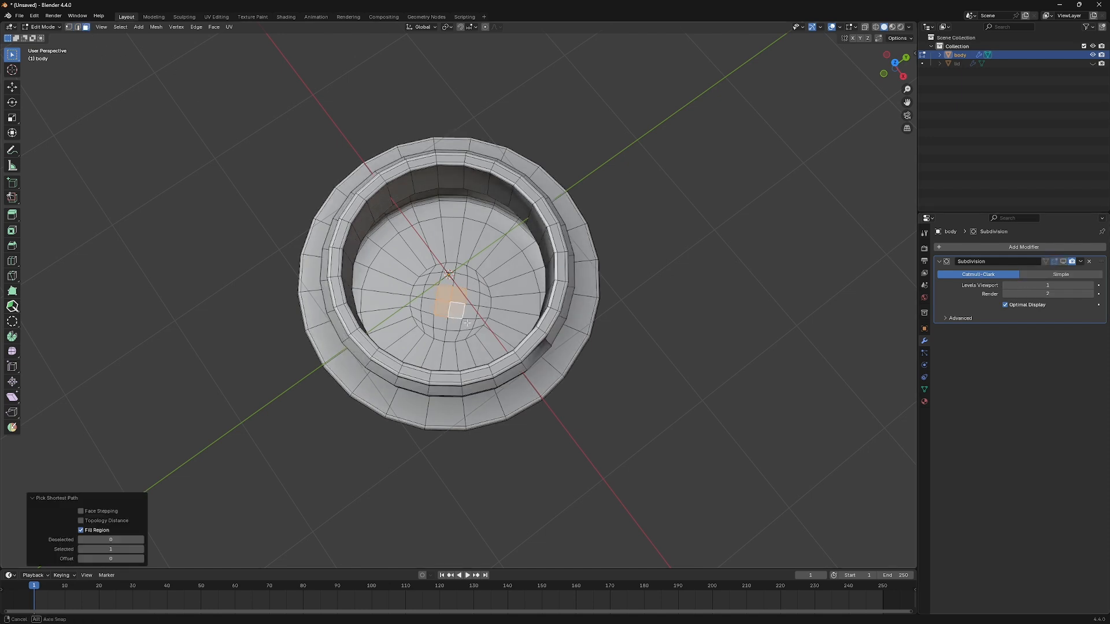
{"action": "mouse_move", "coordinate": [467, 323]}
{"action": "middle_mouse_down"}
{"action": "mouse_move", "coordinate": [471, 277]}
{"action": "mouse_move", "coordinate": [478, 328]}
{"action": "middle_mouse_up"}
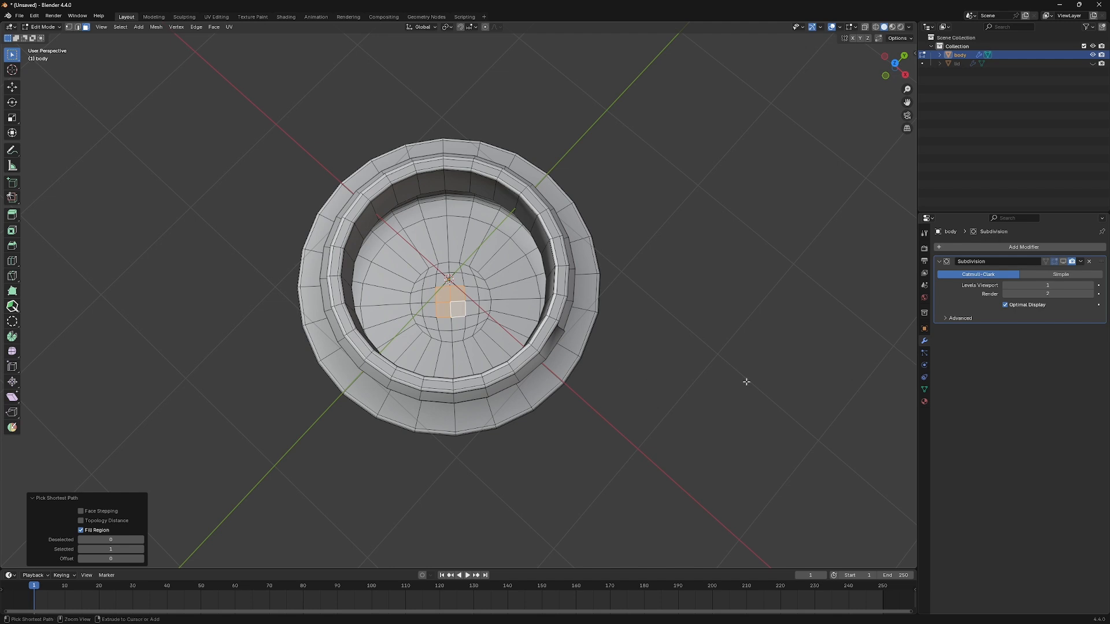
{"action": "key", "text": "ctrl+KP_Add"}
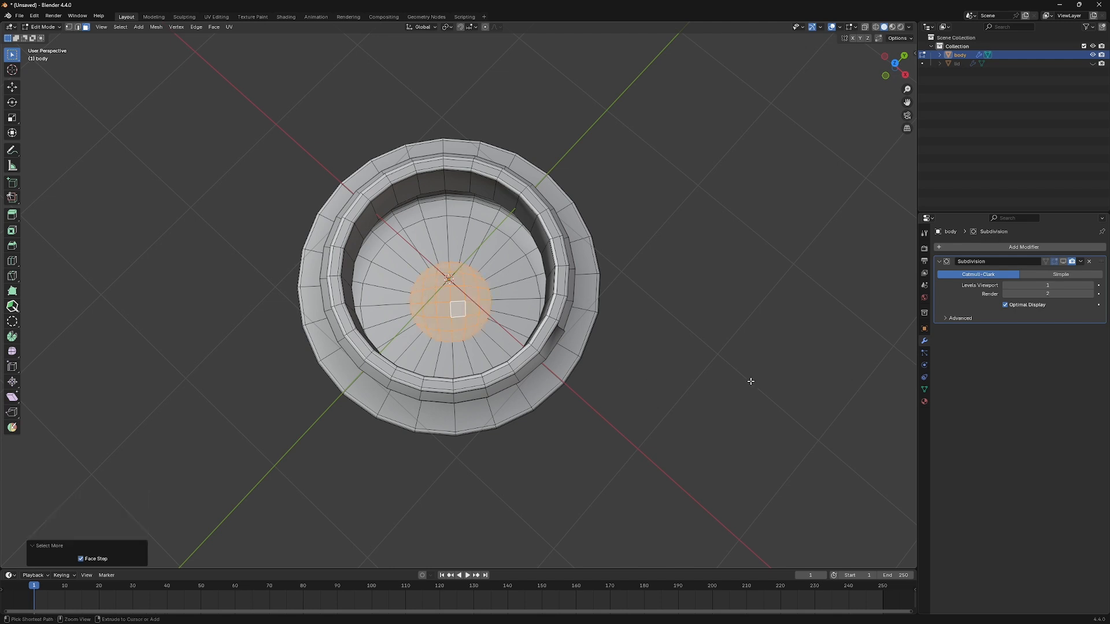
{"action": "key", "text": "ctrl+KP_Add"}
{"action": "key", "text": "ctrl+KP_Add"}
{"action": "key", "text": "ctrl+KP_Add"}
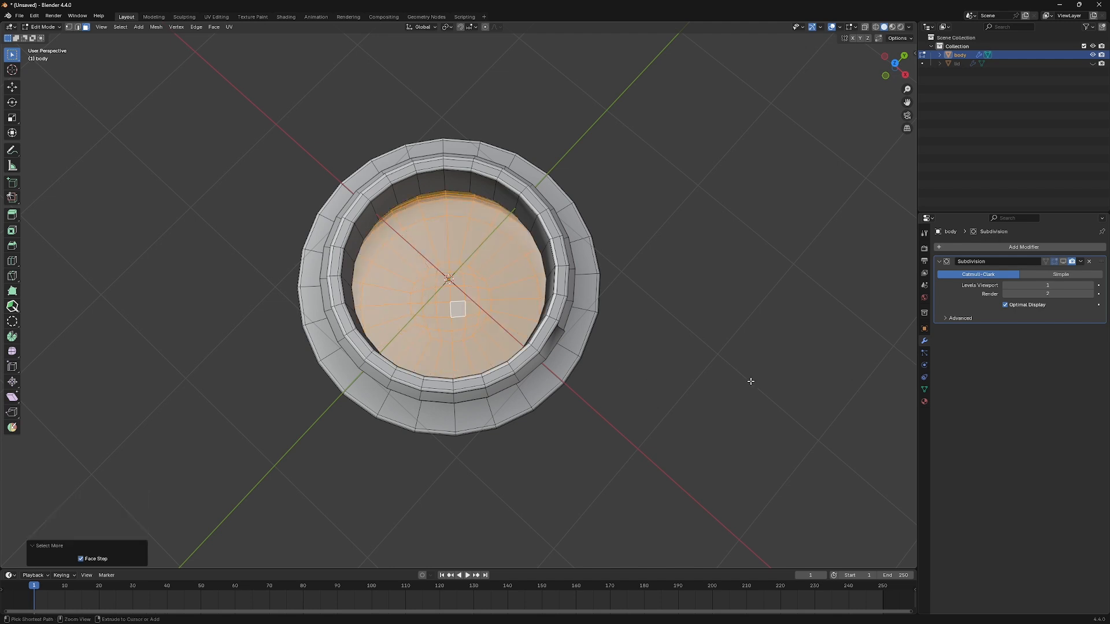
{"action": "scroll", "coordinate": [388, 231], "scroll_direction": "up", "scroll_amount": 1}
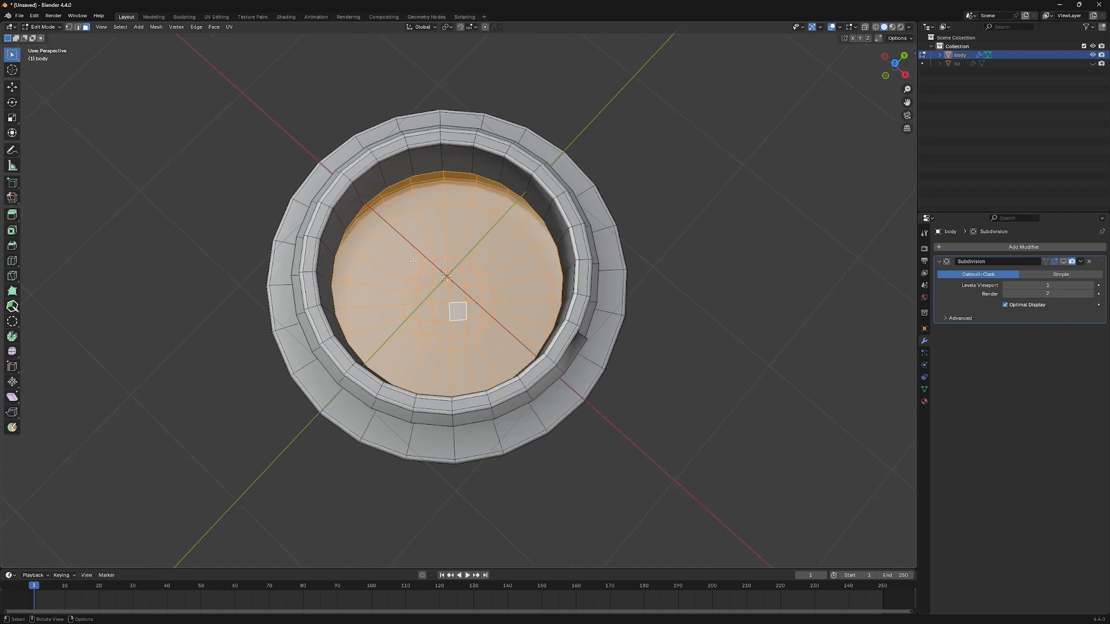
{"action": "middle_click_drag", "start_coordinate": [388, 231], "coordinate": [384, 168]}
{"action": "key", "text": "alt+z"}
{"action": "middle_click_drag", "start_coordinate": [431, 287], "coordinate": [527, 388]}
{"action": "middle_click_drag", "start_coordinate": [519, 384], "coordinate": [466, 359]}
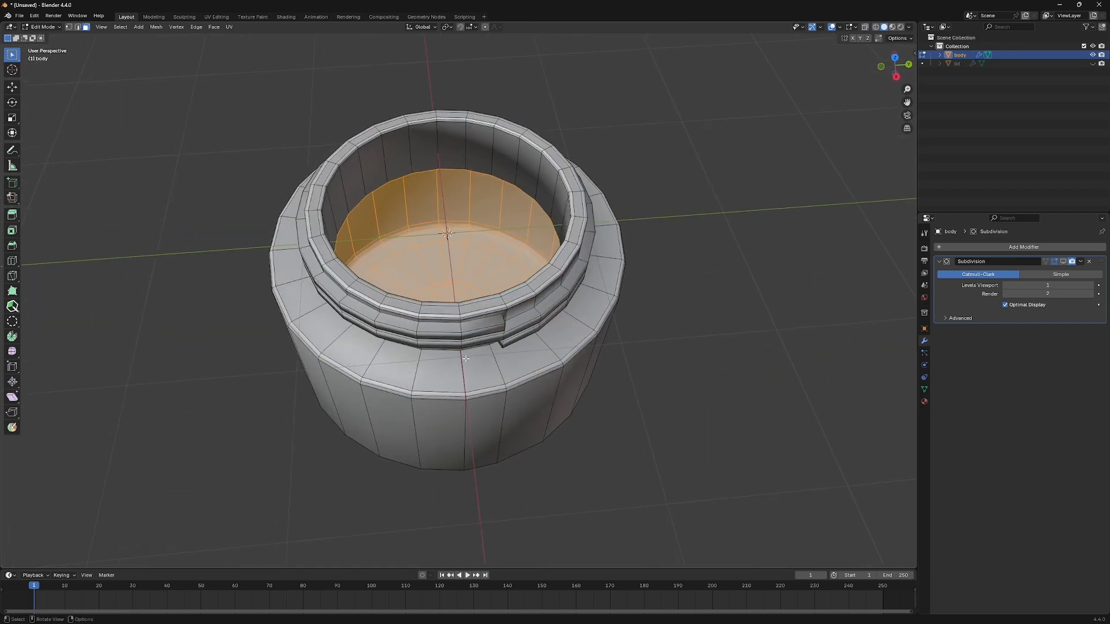
Duplicate the selected interior faces in place and separate them into their own object.
{"action": "key", "text": "shift+d"}
{"action": "right_click", "coordinate": [664, 371]}
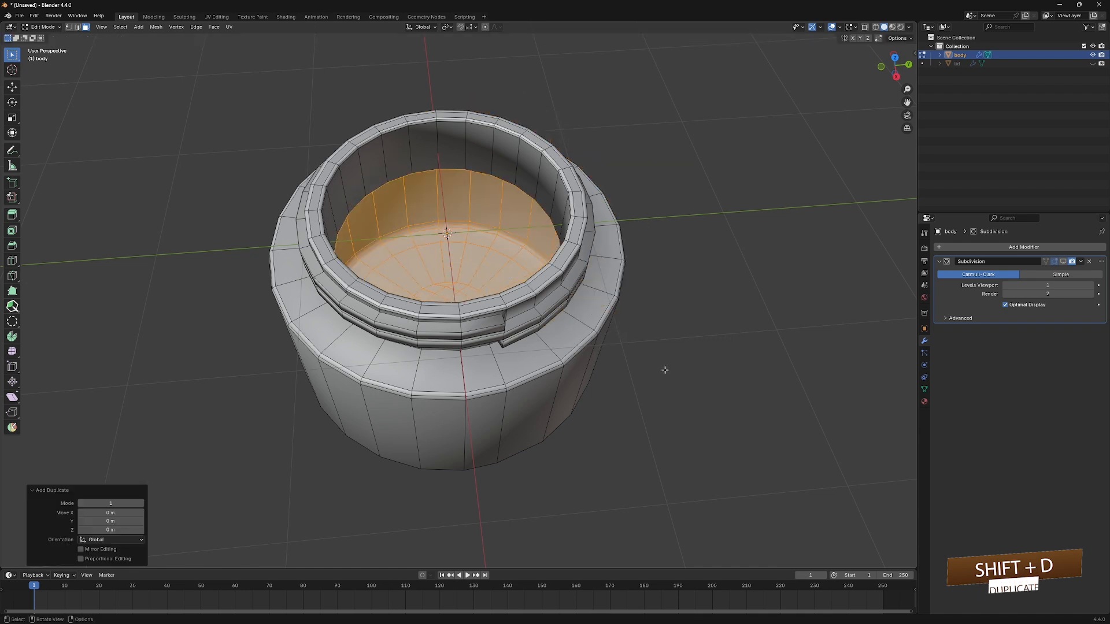
{"action": "key", "text": "p"}
{"action": "left_click", "coordinate": [660, 416]}
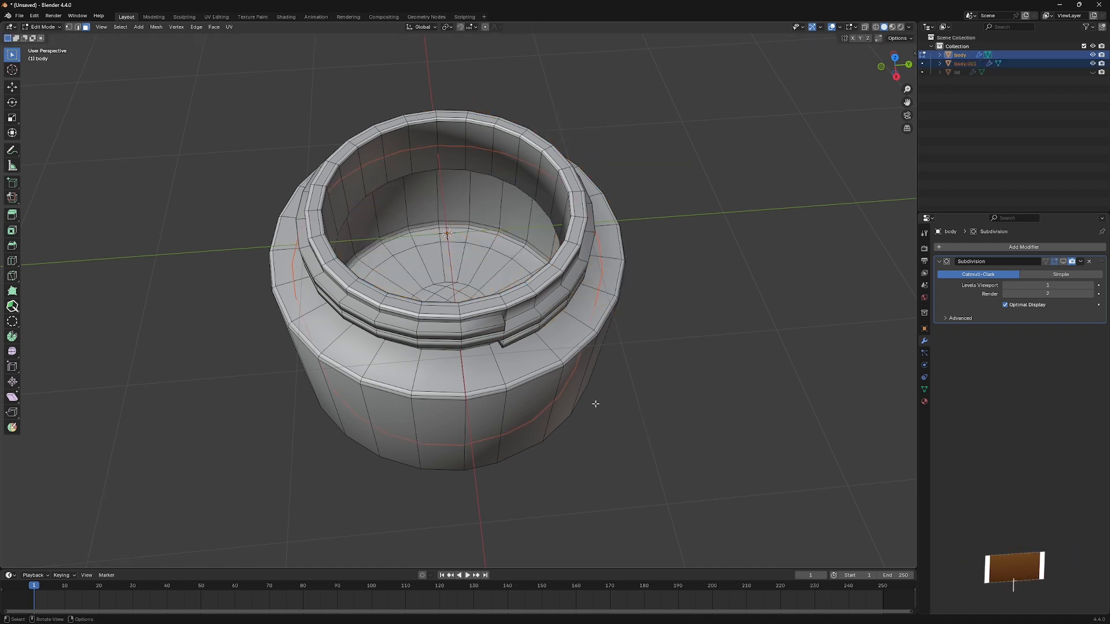
{"action": "key", "text": "Tab"}
{"action": "left_click", "coordinate": [695, 390]}
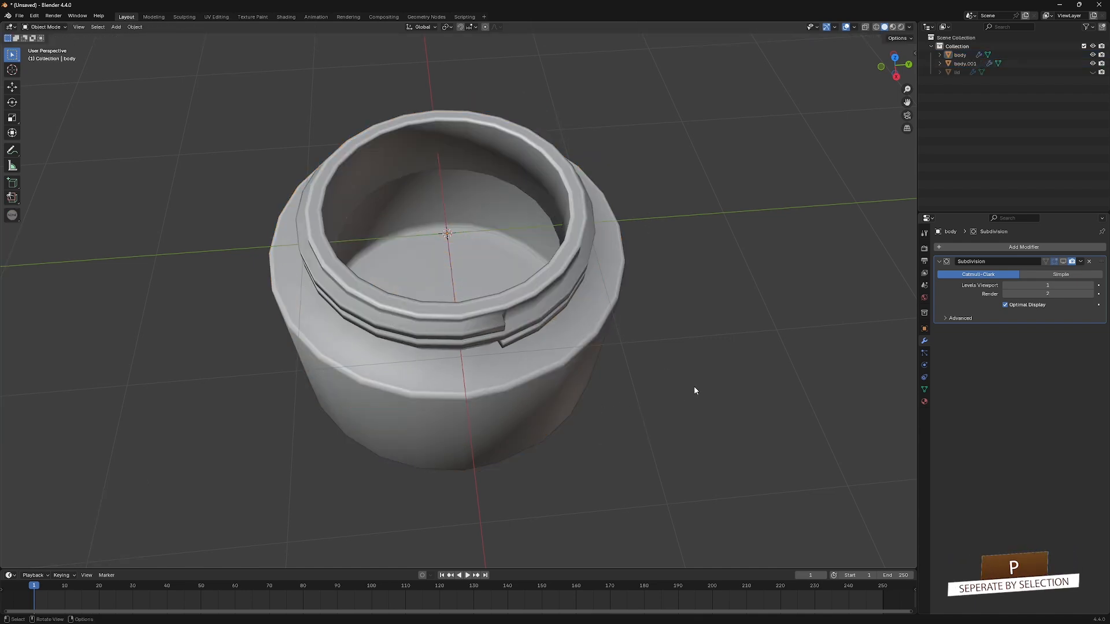
Rename the separated interior object to cream and isolate it in local view.
{"action": "double_click", "coordinate": [962, 64]}
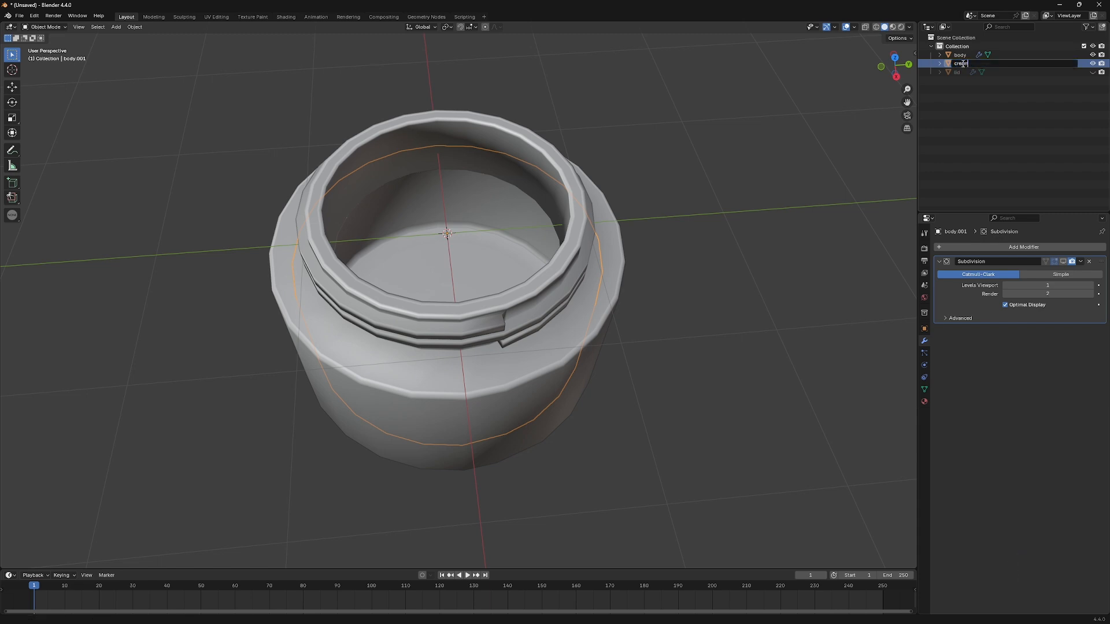
{"action": "key", "text": "Return"}
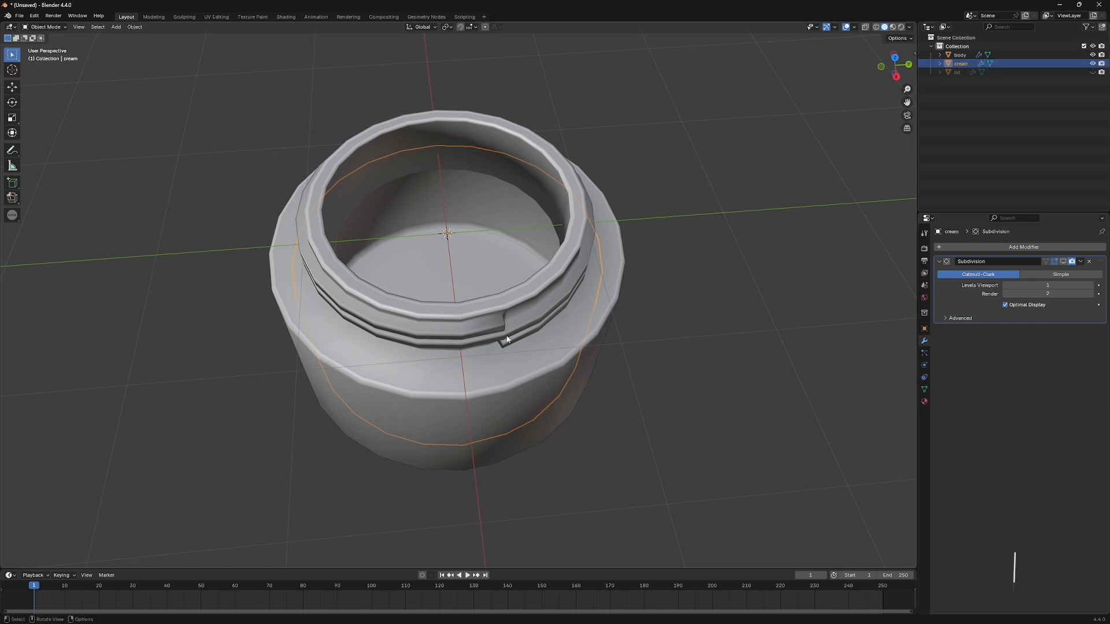
{"action": "key", "text": "slash"}
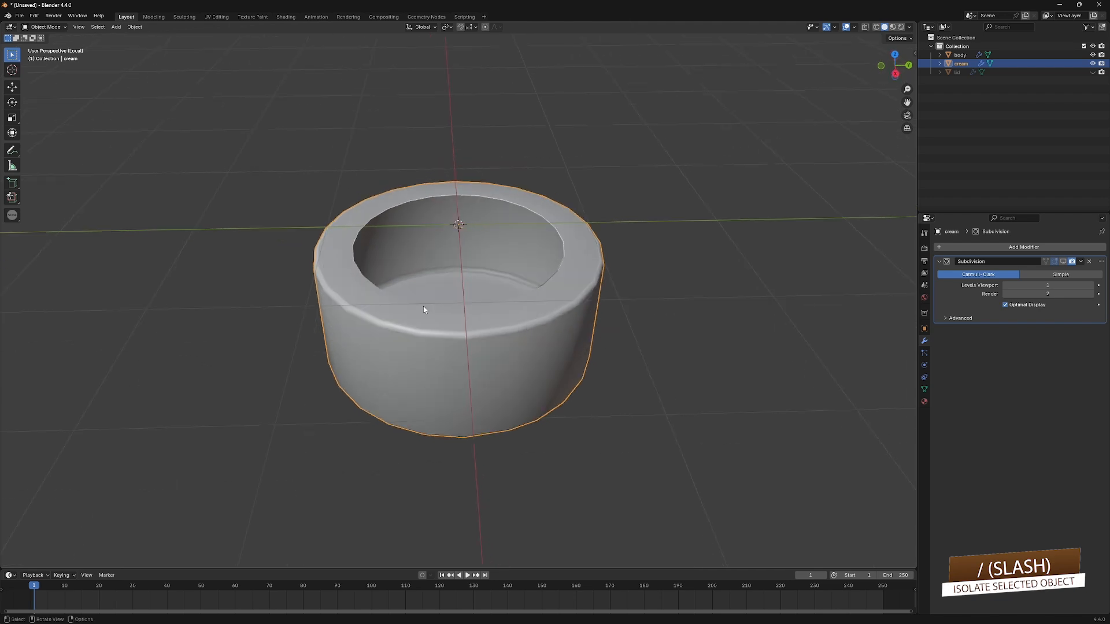
Extrude the edge loop around the cream's top opening in place, scale it inward and raise it about 0.06 m.
{"action": "key", "text": "Tab"}
{"action": "scroll", "coordinate": [397, 301], "scroll_direction": "up", "scroll_amount": 2}
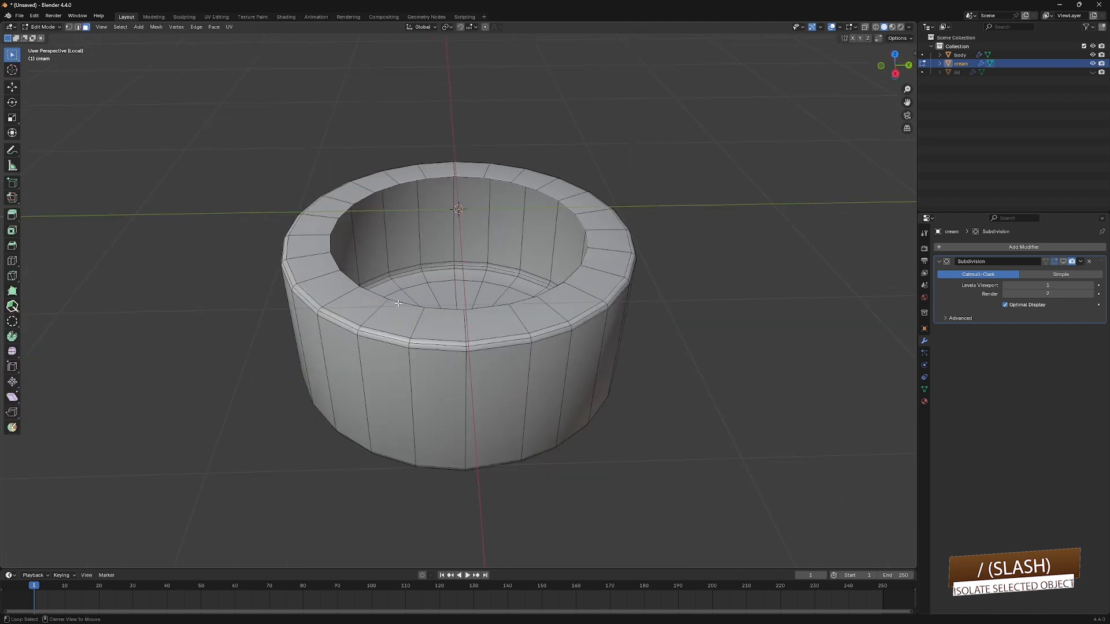
{"action": "middle_click_drag", "start_coordinate": [398, 303], "coordinate": [369, 300]}
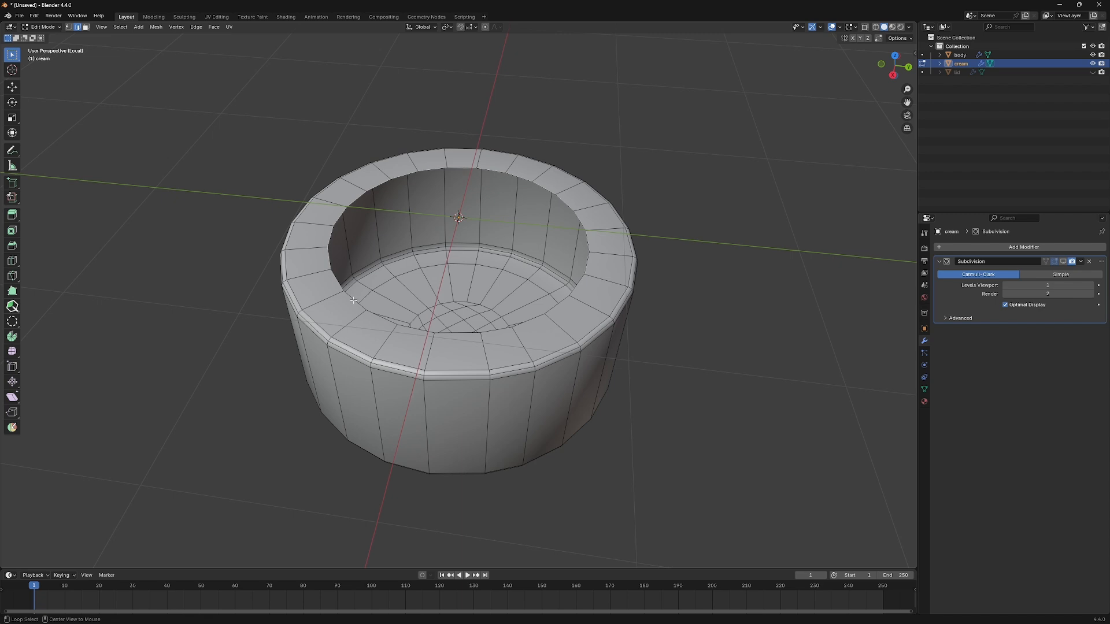
{"action": "left_click", "coordinate": [353, 300], "text": "alt"}
{"action": "middle_click_drag", "start_coordinate": [494, 356], "coordinate": [664, 462]}
{"action": "key", "text": "e"}
{"action": "key", "text": "Escape"}
{"action": "key", "text": "s"}
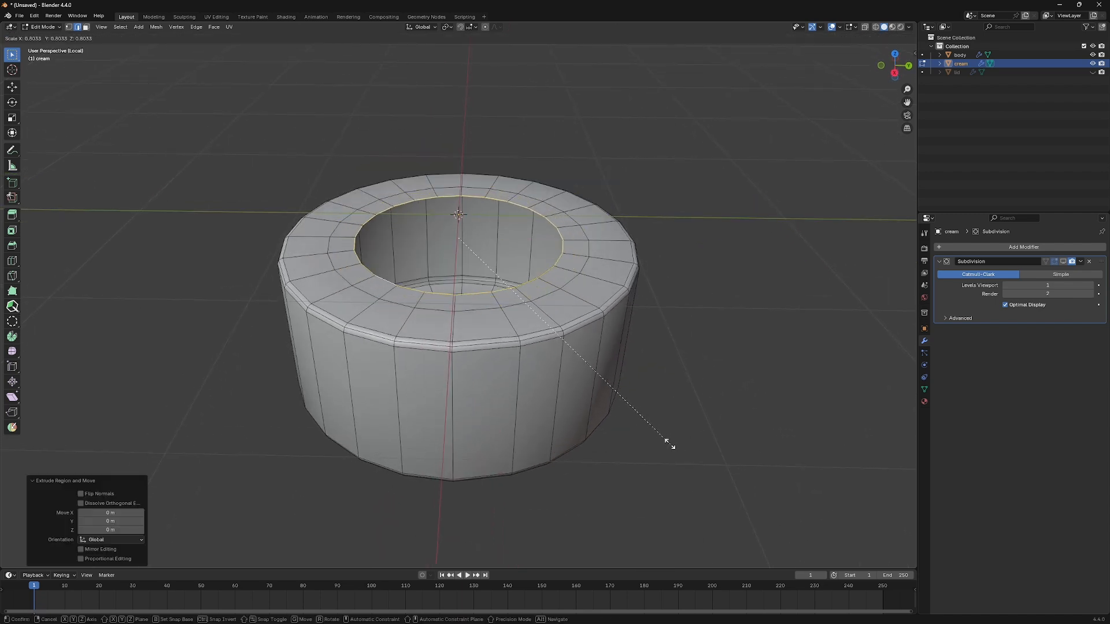
{"action": "left_click", "coordinate": [659, 439]}
{"action": "key", "text": "g"}
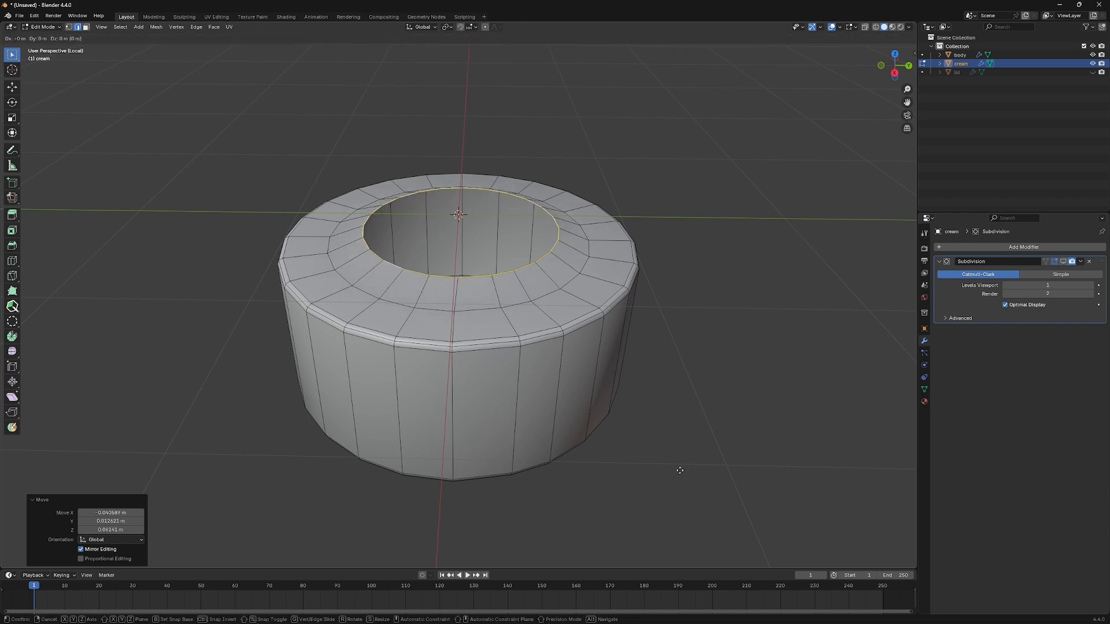
Extrude the cream's opening loop again, scale it to about 0.688 and raise it about 0.09 m.
{"action": "right_click", "coordinate": [709, 470]}
{"action": "key", "text": "s"}
{"action": "left_click", "coordinate": [645, 414]}
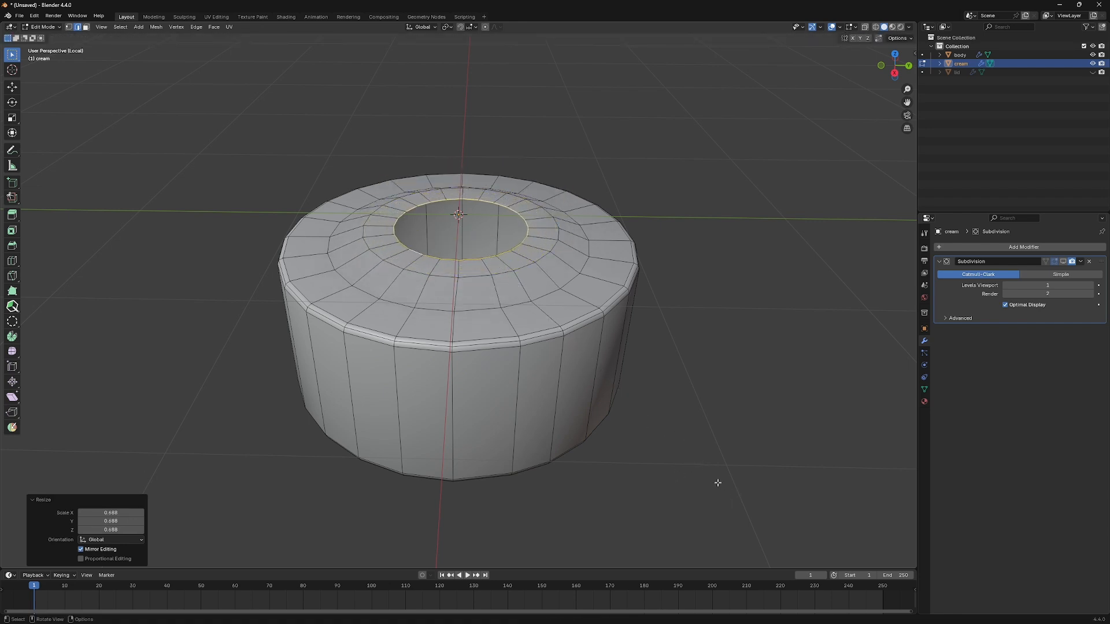
{"action": "key", "text": "g"}
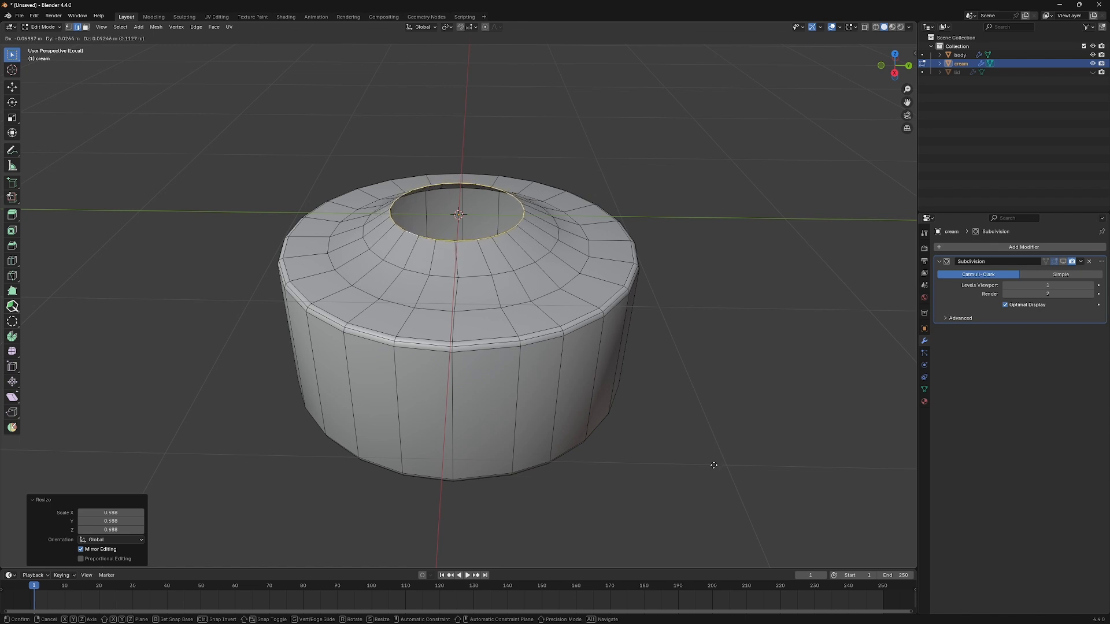
{"action": "left_click", "coordinate": [712, 463]}
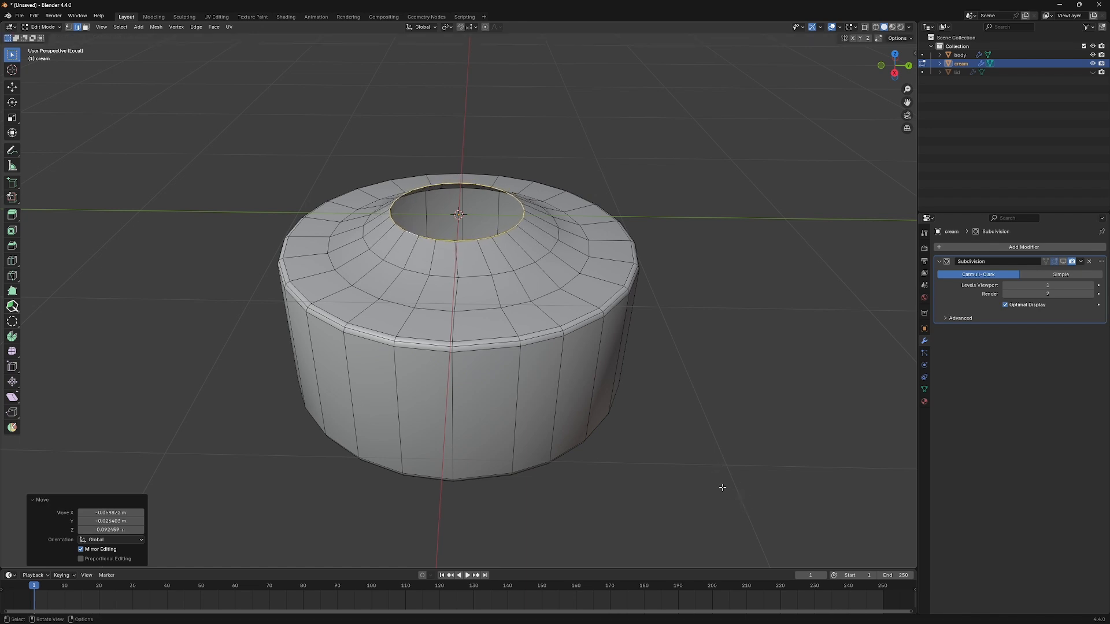
Add another ring to the cream's peak by extruding the opening loop, scaling it to about 0.638 and raising it about 0.085 m.
{"action": "key", "text": "e"}
{"action": "right_click", "coordinate": [722, 487]}
{"action": "key", "text": "s"}
{"action": "left_click", "coordinate": [671, 446]}
{"action": "key", "text": "g"}
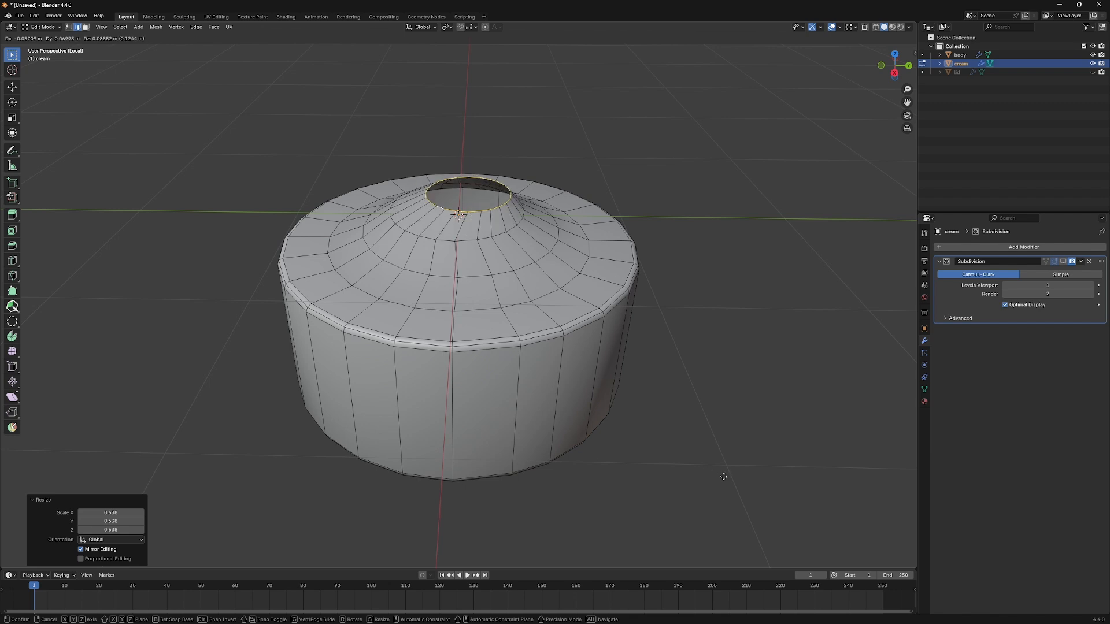
{"action": "left_click", "coordinate": [721, 478]}
Extrude the peak's opening loop once more, scale it to about 0.564 and raise it about 0.067 m.
{"action": "key", "text": "e"}
{"action": "right_click", "coordinate": [671, 475]}
{"action": "key", "text": "s"}
{"action": "left_click", "coordinate": [611, 391]}
{"action": "key", "text": "g"}
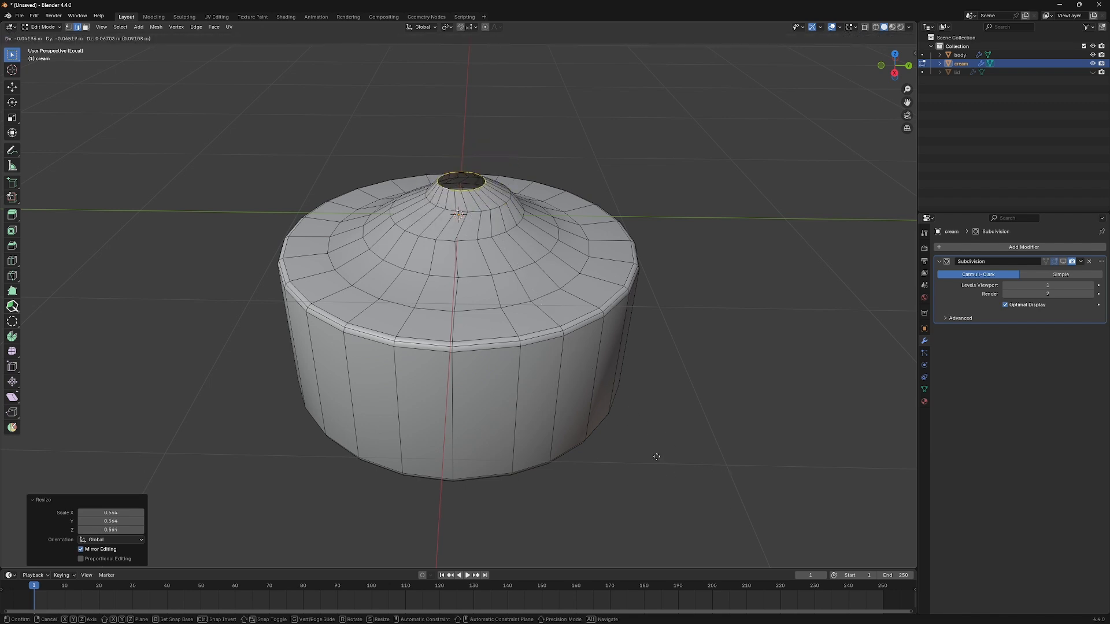
{"action": "left_click", "coordinate": [650, 455]}
Raise the final small ring at the cream's tip about 0.04 m and fill its remaining hole with a face.
{"action": "key", "text": "g"}
{"action": "left_click", "coordinate": [659, 464]}
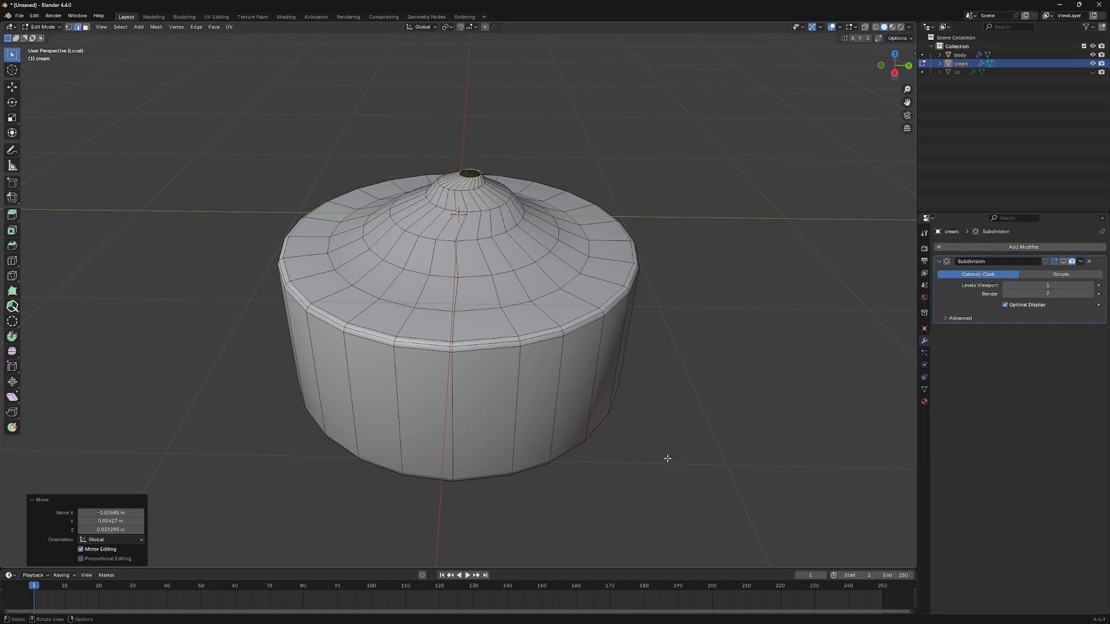
{"action": "scroll", "coordinate": [197, 101], "scroll_direction": "up", "scroll_amount": 4}
{"action": "key", "text": "f"}
{"action": "scroll", "coordinate": [242, 129], "scroll_direction": "down", "scroll_amount": 5}
Apply smooth shading to the cream in Object Mode and show its subdivision to check the peak's shape.
{"action": "key", "text": "Tab"}
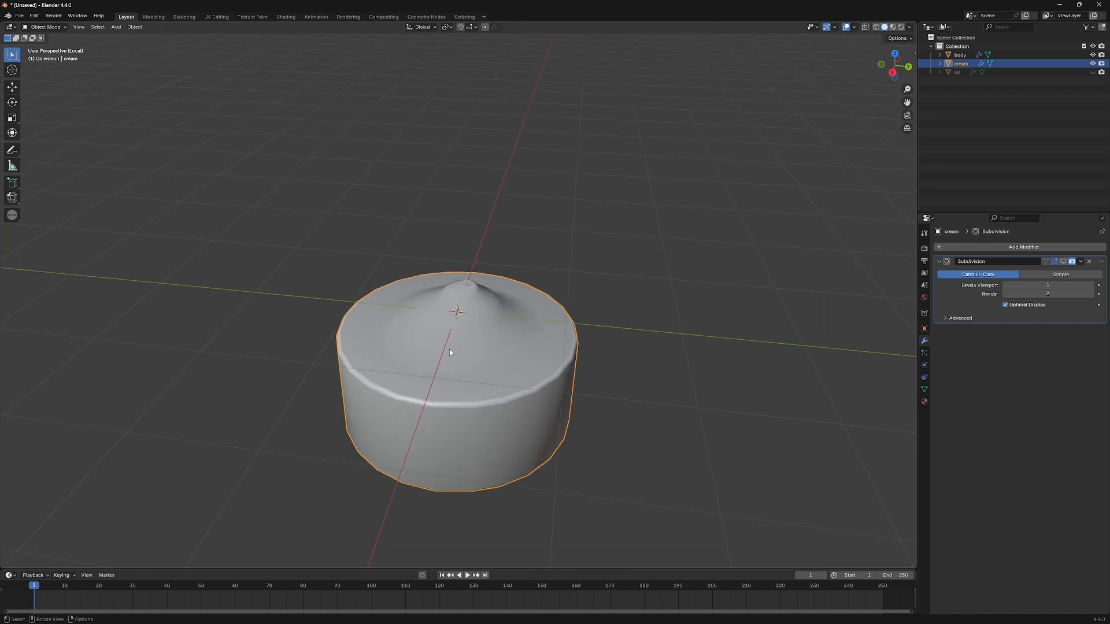
{"action": "right_click", "coordinate": [449, 349]}
{"action": "left_click", "coordinate": [445, 349]}
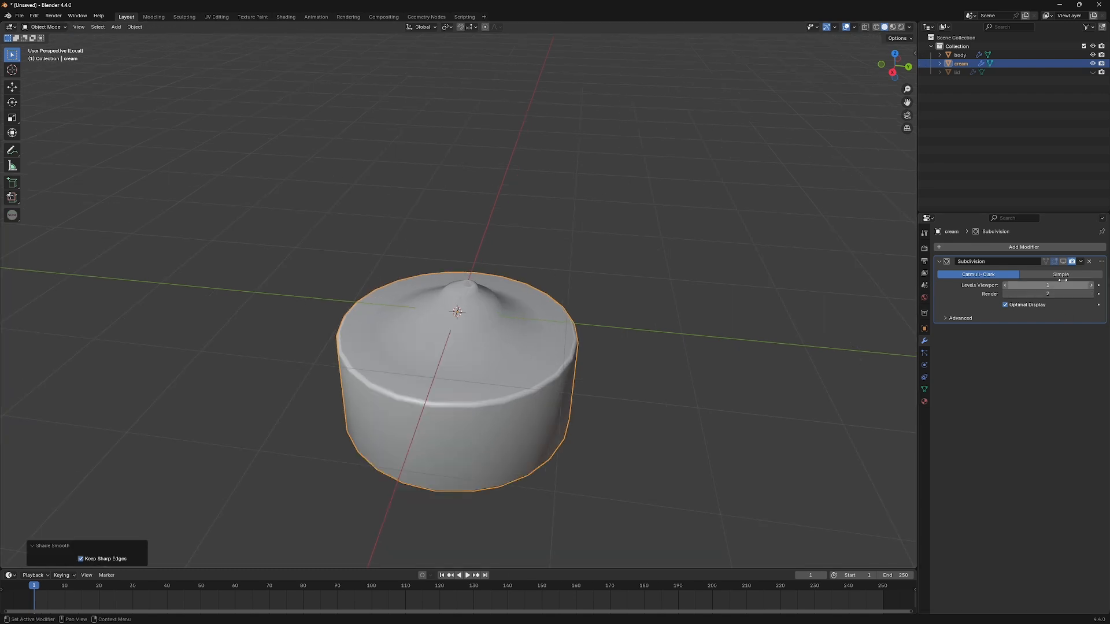
{"action": "left_click", "coordinate": [1064, 262]}
{"action": "middle_click_drag", "start_coordinate": [454, 383], "coordinate": [480, 397]}
{"action": "key", "text": "KP_Divide"}
{"action": "key", "text": "KP_Divide"}
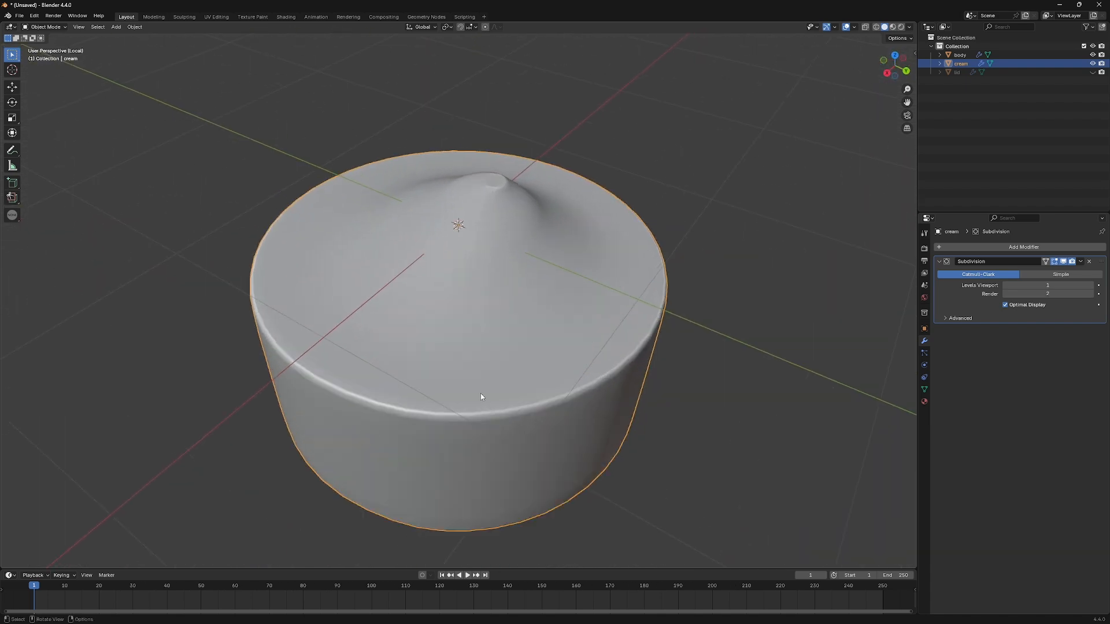
{"action": "scroll", "coordinate": [463, 369], "scroll_direction": "down", "scroll_amount": 2}
Hide the cream's subdivision, select vertices on its top slope in Edit Mode and enable proportional editing.
{"action": "left_click", "coordinate": [1064, 262]}
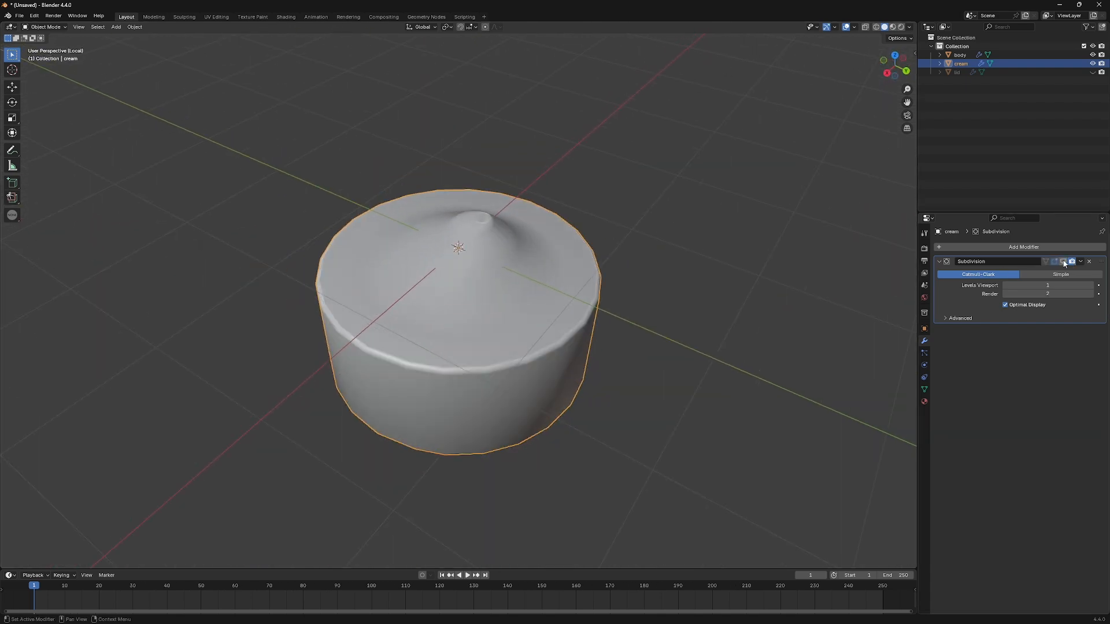
{"action": "key", "text": "Tab"}
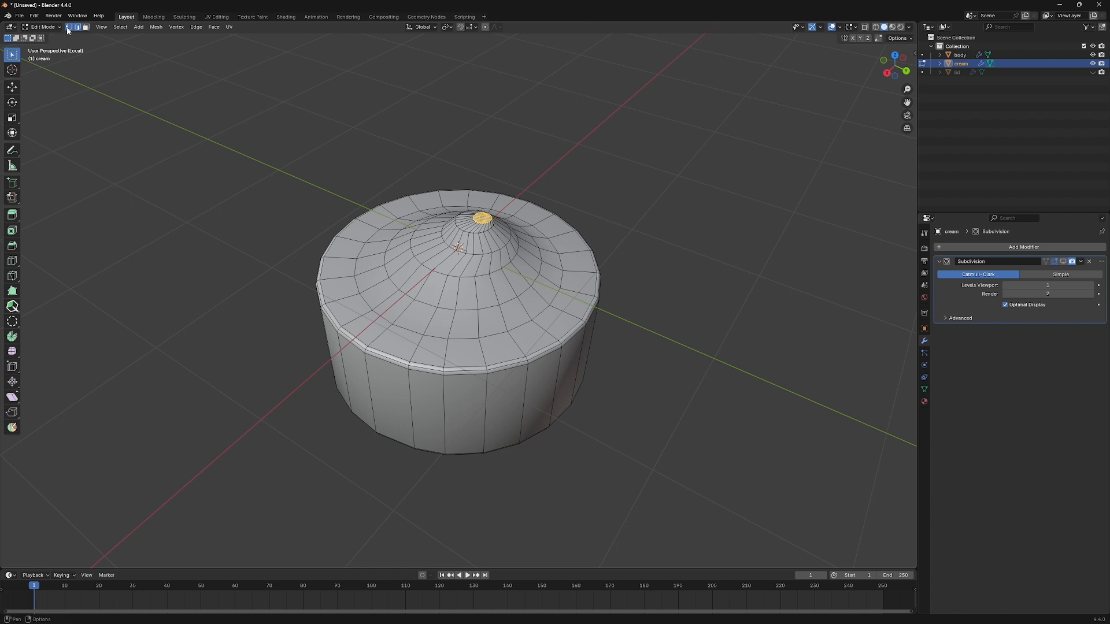
{"action": "middle_click_drag", "start_coordinate": [436, 297], "coordinate": [429, 272]}
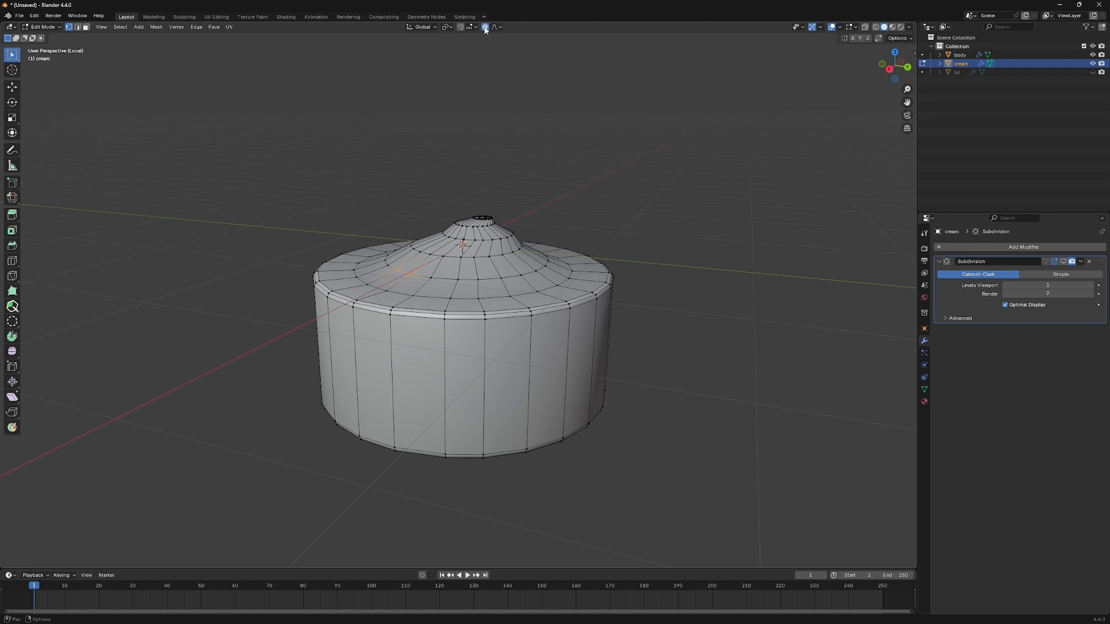
{"action": "scroll", "coordinate": [480, 313], "scroll_direction": "up", "scroll_amount": 3}
{"action": "middle_click_drag", "start_coordinate": [479, 315], "coordinate": [469, 315]}
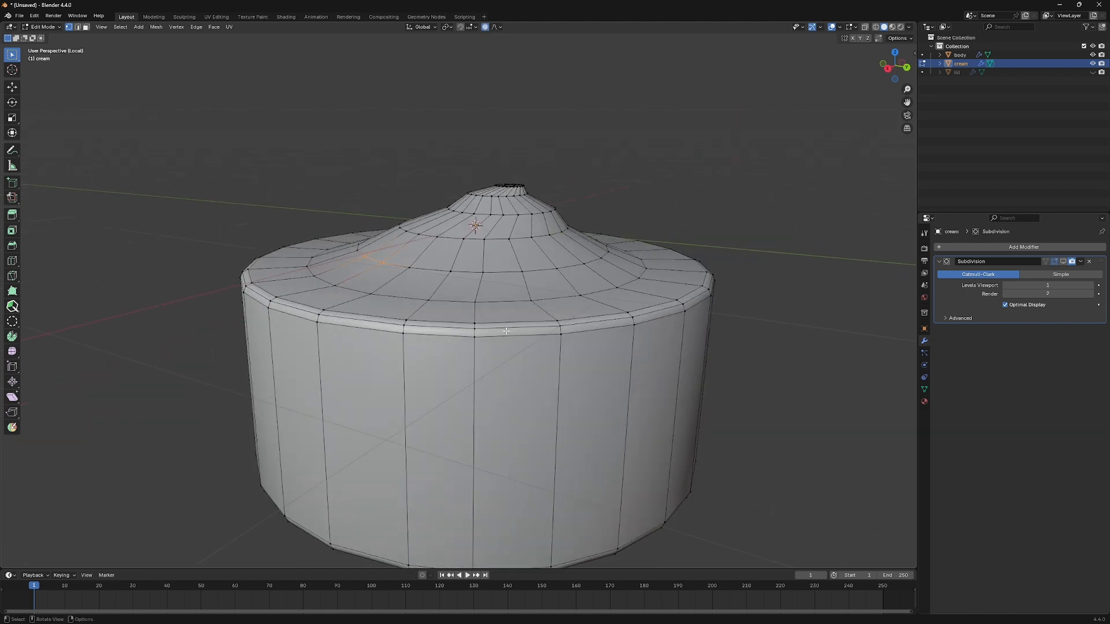
Nudge vertices on the cream's top slope with smooth proportional falloff of about 0.2 m for an uneven surface.
{"action": "key", "text": "g"}
{"action": "right_click", "coordinate": [509, 331]}
{"action": "key", "text": "g"}
{"action": "scroll", "coordinate": [509, 332], "scroll_direction": "up", "scroll_amount": 20}
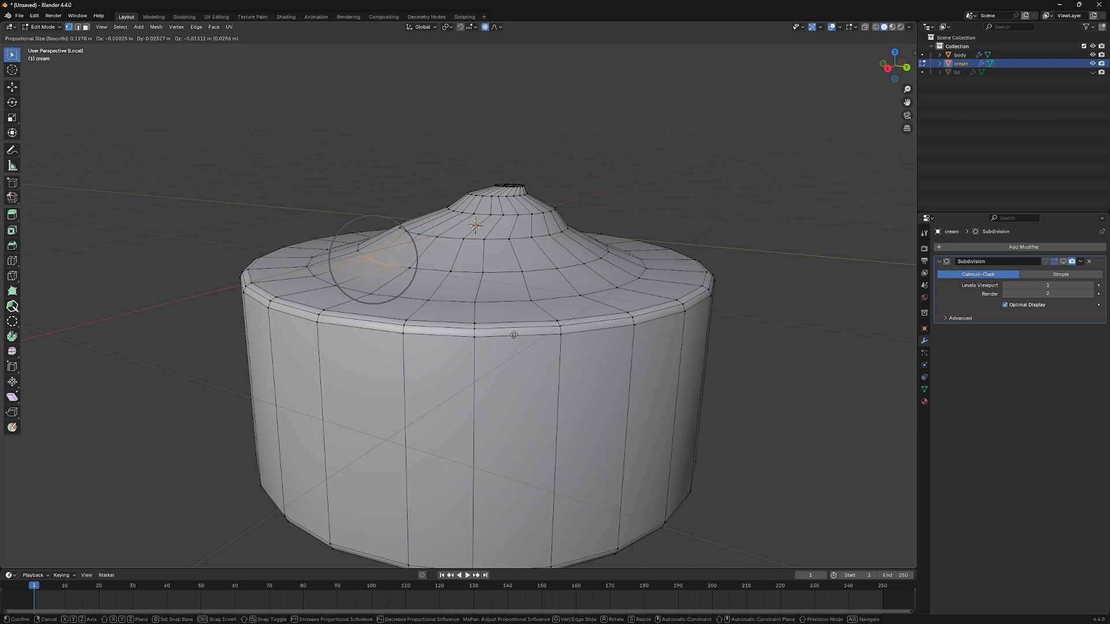
{"action": "left_click", "coordinate": [514, 335]}
{"action": "scroll", "coordinate": [509, 329], "scroll_direction": "up", "scroll_amount": 3}
{"action": "mouse_move", "coordinate": [503, 321]}
{"action": "middle_mouse_down"}
{"action": "mouse_move", "coordinate": [493, 309]}
{"action": "mouse_move", "coordinate": [492, 319]}
{"action": "middle_mouse_up"}
{"action": "left_click", "coordinate": [442, 309]}
{"action": "key", "text": "g"}
{"action": "left_click", "coordinate": [559, 339]}
Shift further vertices around the cream's top slope with smooth proportional falloff of about 0.19 m.
{"action": "middle_click_drag", "start_coordinate": [559, 338], "coordinate": [488, 350]}
{"action": "left_click_drag", "start_coordinate": [498, 276], "coordinate": [560, 308]}
{"action": "middle_click_drag", "start_coordinate": [601, 354], "coordinate": [457, 292]}
{"action": "key", "text": "g"}
{"action": "left_click", "coordinate": [546, 307]}
{"action": "key", "text": "g"}
{"action": "left_click", "coordinate": [550, 314]}
{"action": "left_click", "coordinate": [558, 361]}
{"action": "key", "text": "o"}
{"action": "key", "text": "g"}
{"action": "left_click", "coordinate": [691, 489]}
Return the cream to Object Mode with its subdivision displayed and leave local view.
{"action": "scroll", "coordinate": [607, 456], "scroll_direction": "down", "scroll_amount": 5}
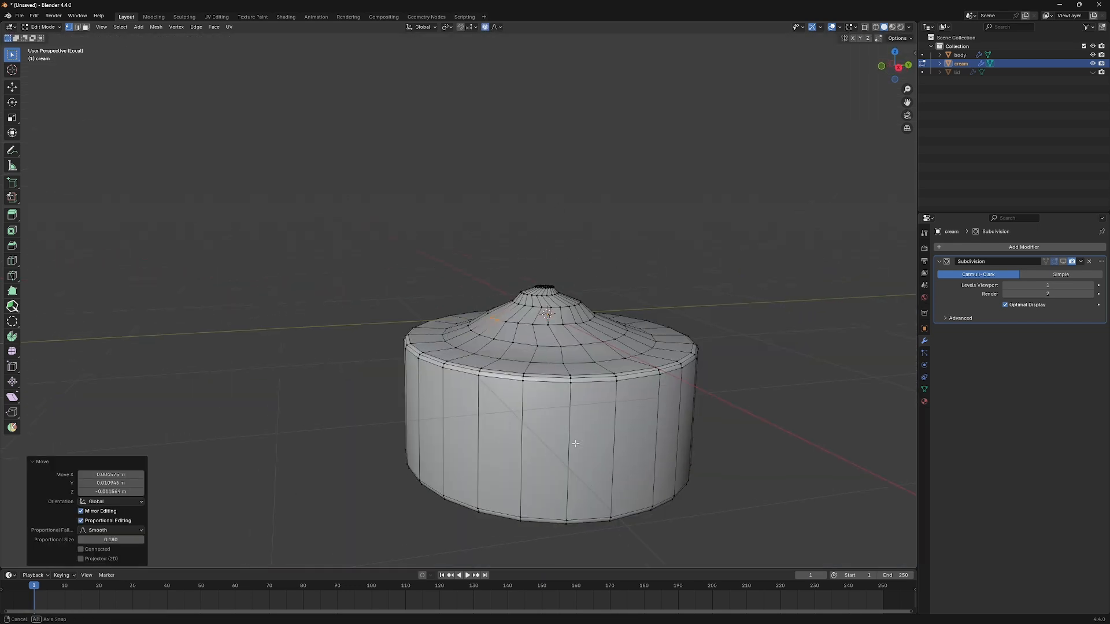
{"action": "middle_click_drag", "start_coordinate": [576, 443], "coordinate": [578, 387]}
{"action": "key", "text": "Tab"}
{"action": "key", "text": "KP_Divide"}
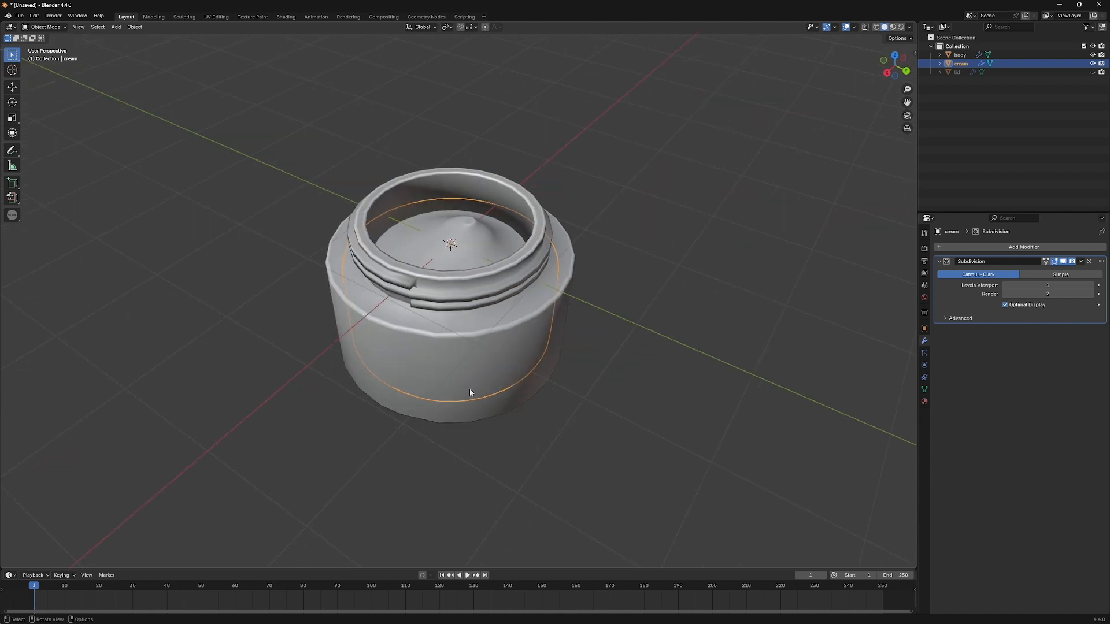
Show the jar body's subdivision in the viewport and set its viewport level to 2.
{"action": "middle_click_drag", "start_coordinate": [438, 367], "coordinate": [432, 297]}
{"action": "left_click", "coordinate": [431, 297]}
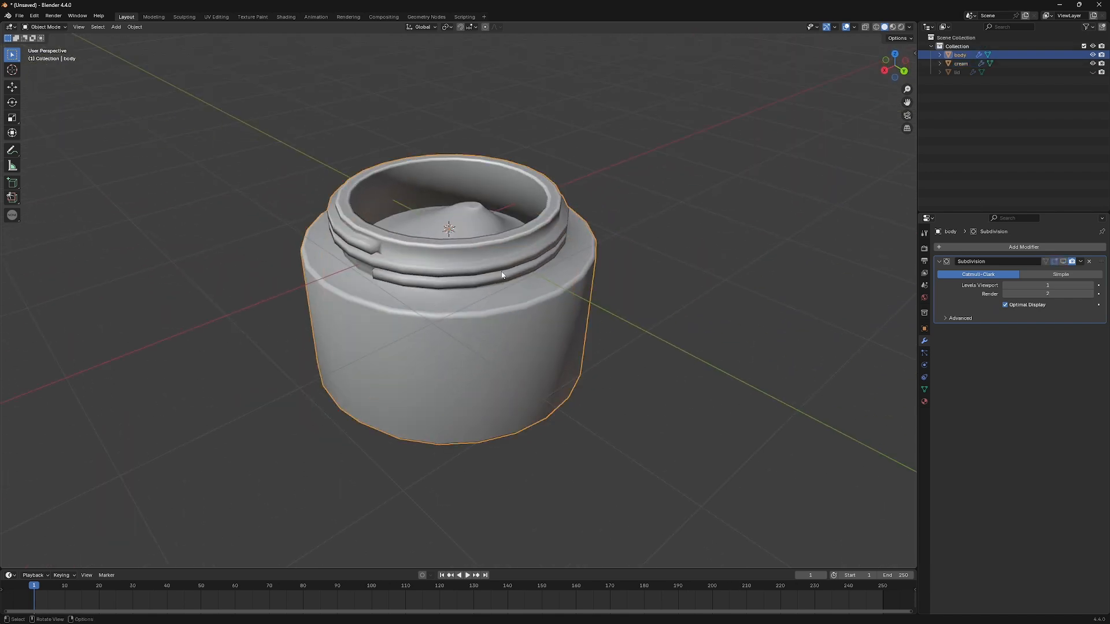
{"action": "left_click", "coordinate": [1064, 263]}
{"action": "key", "text": "ctrl+2"}
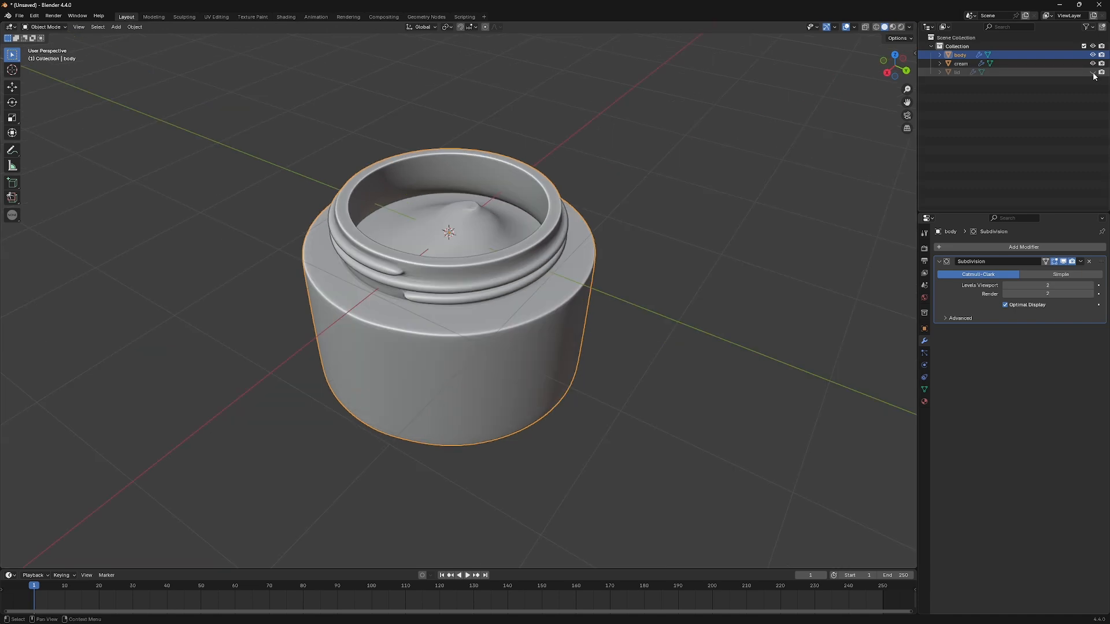
Isolate the lid and bevel the edges of its outer wall and rim in Edit Mode.
{"action": "key", "text": "alt+h"}
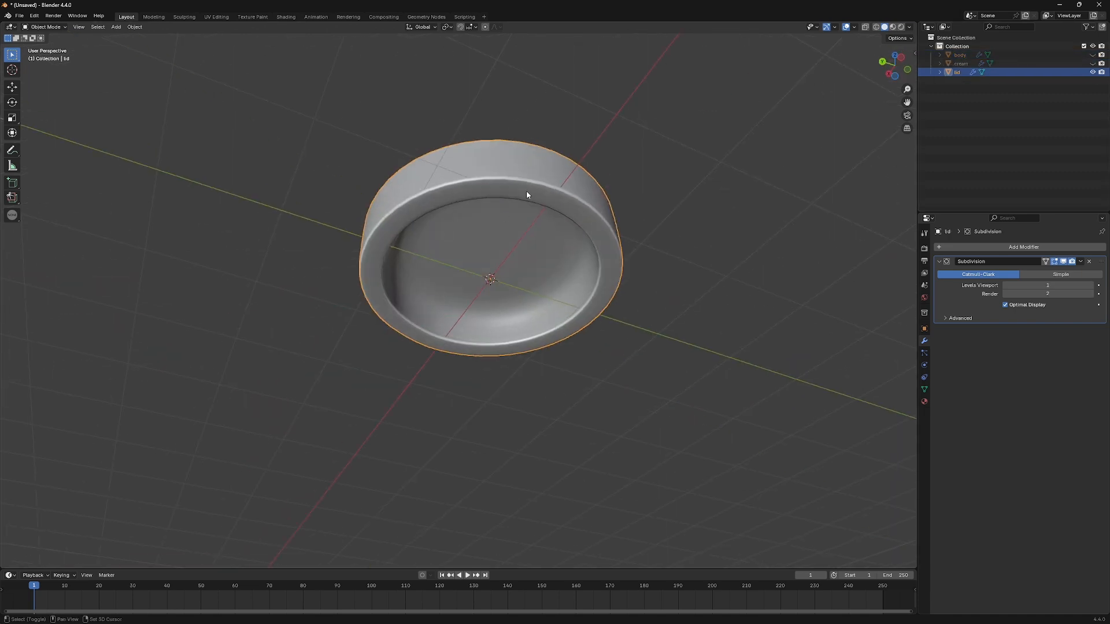
{"action": "key", "text": "Tab"}
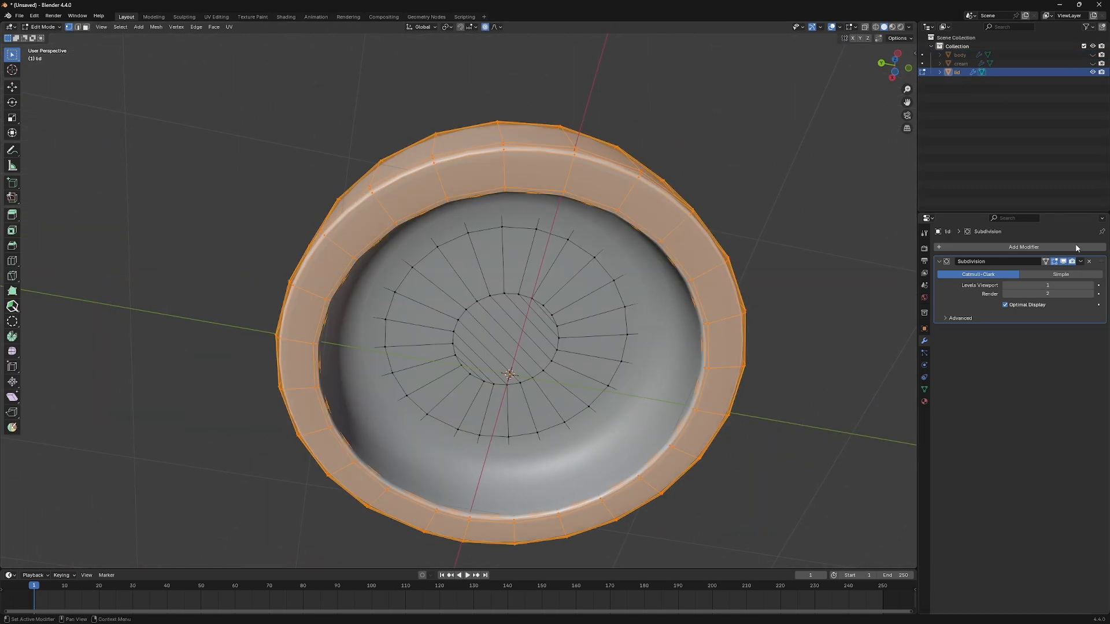
{"action": "key", "text": "ctrl+b"}
{"action": "left_click", "coordinate": [598, 364]}
{"action": "scroll", "coordinate": [555, 368], "scroll_direction": "down", "scroll_amount": 2}
{"action": "key", "text": "Tab"}
{"action": "middle_click_drag", "start_coordinate": [543, 347], "coordinate": [560, 370]}
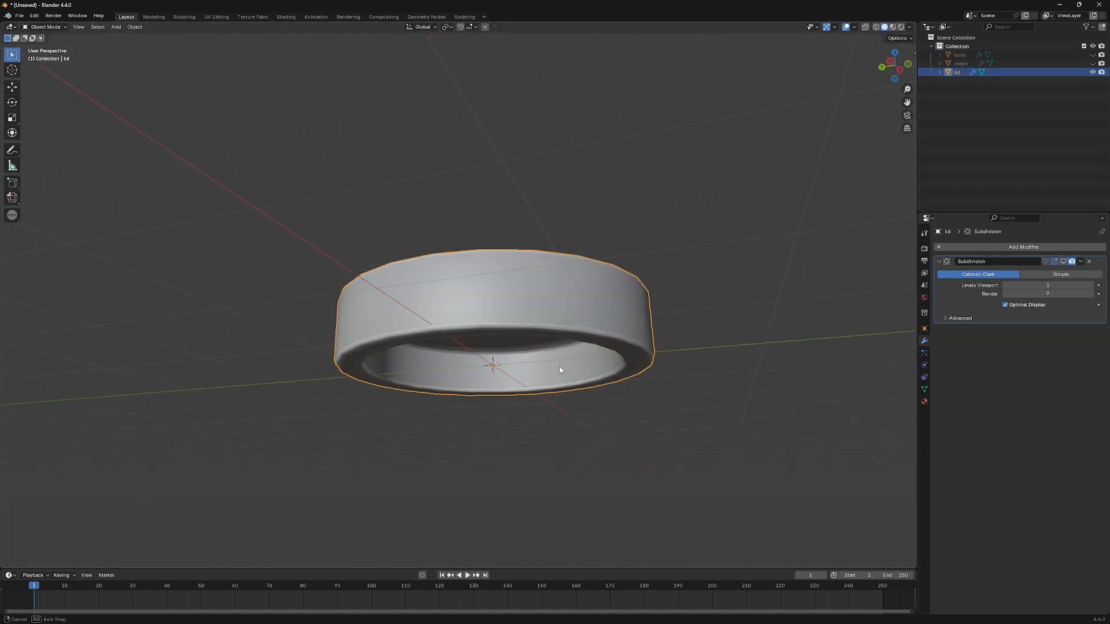
Show the lid's subdivision at viewport level 2 and unhide the jar body and cream.
{"action": "left_click", "coordinate": [1064, 261]}
{"action": "key", "text": "alt+h"}
{"action": "left_click", "coordinate": [473, 396]}
{"action": "middle_click_drag", "start_coordinate": [474, 396], "coordinate": [486, 361]}
{"action": "key", "text": "ctrl+2"}
Hide the lid and select the cream filling inside the jar.
{"action": "left_click", "coordinate": [1093, 71]}
{"action": "left_click", "coordinate": [485, 362]}
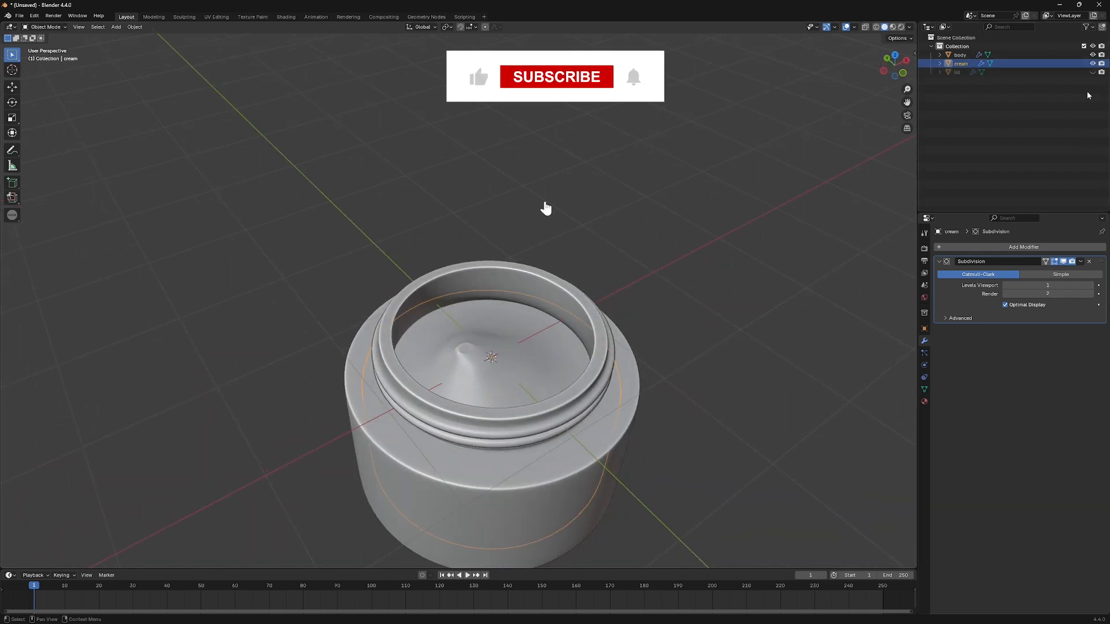